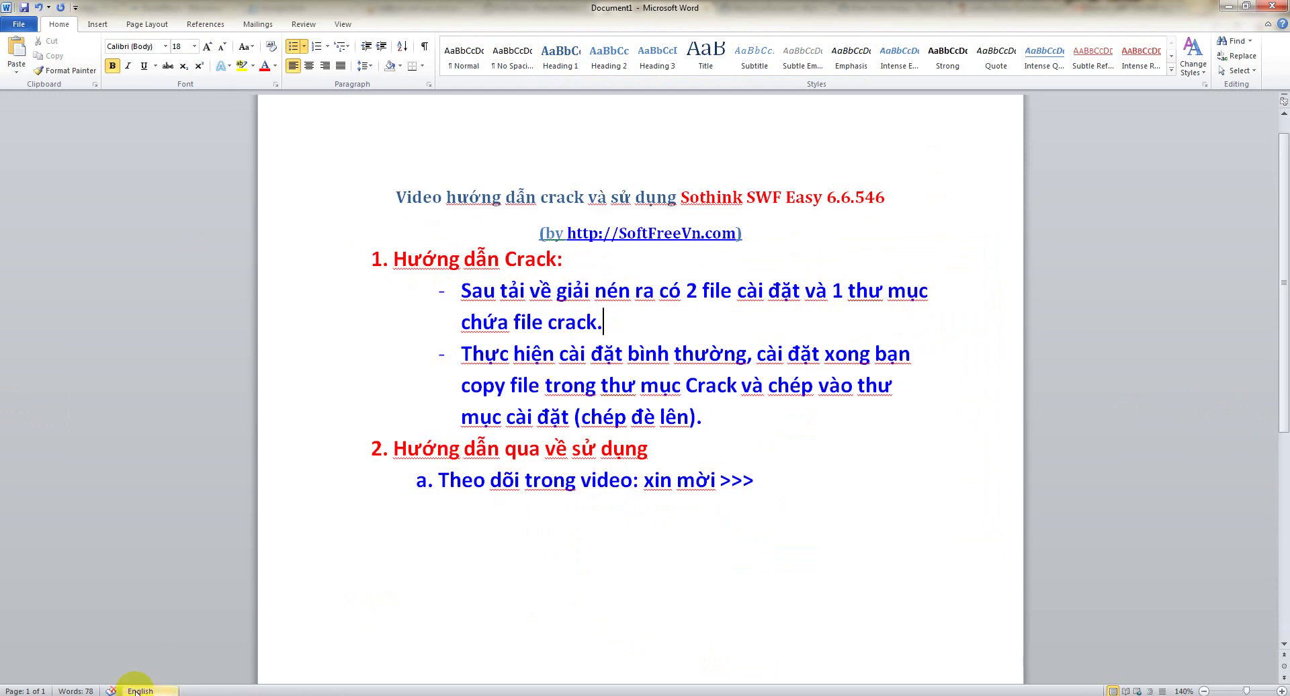
# Open the extracted Sothink SWF Easy 6.6.546 + Crack folder and its Crack subfolder, and select SwfEasy.exe.
pyautogui.click(253, 657)
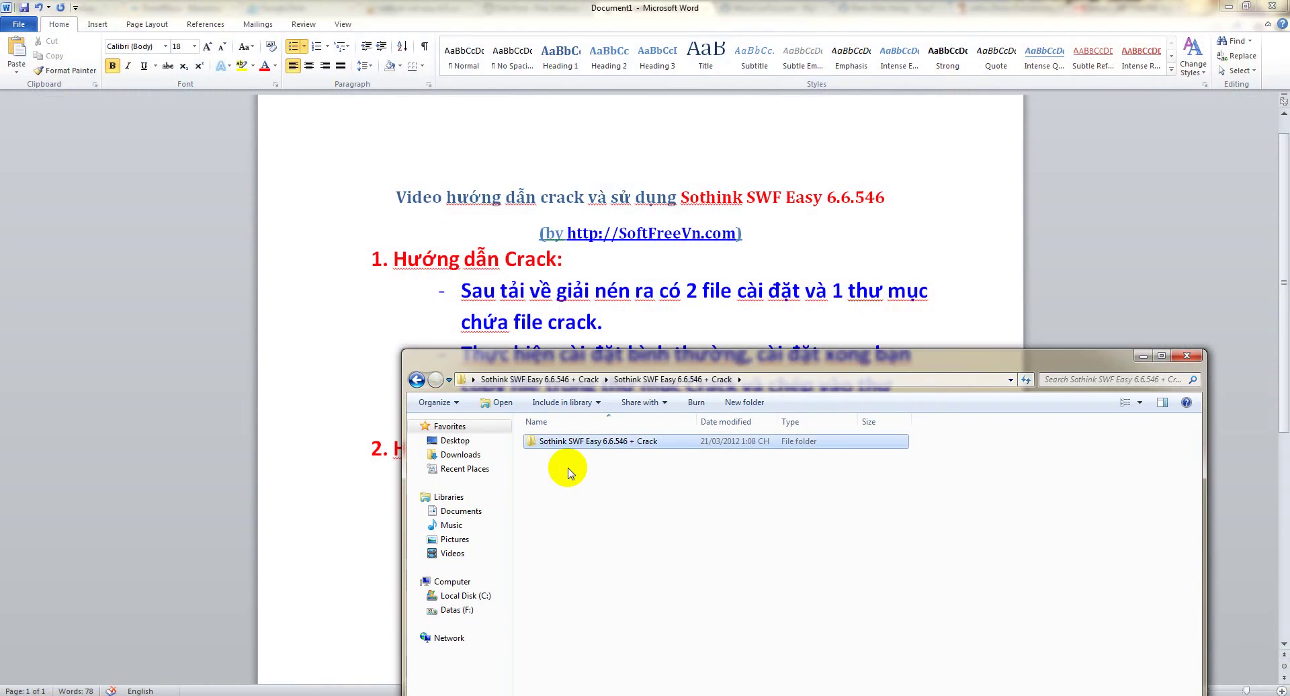
pyautogui.doubleClick(570, 443)
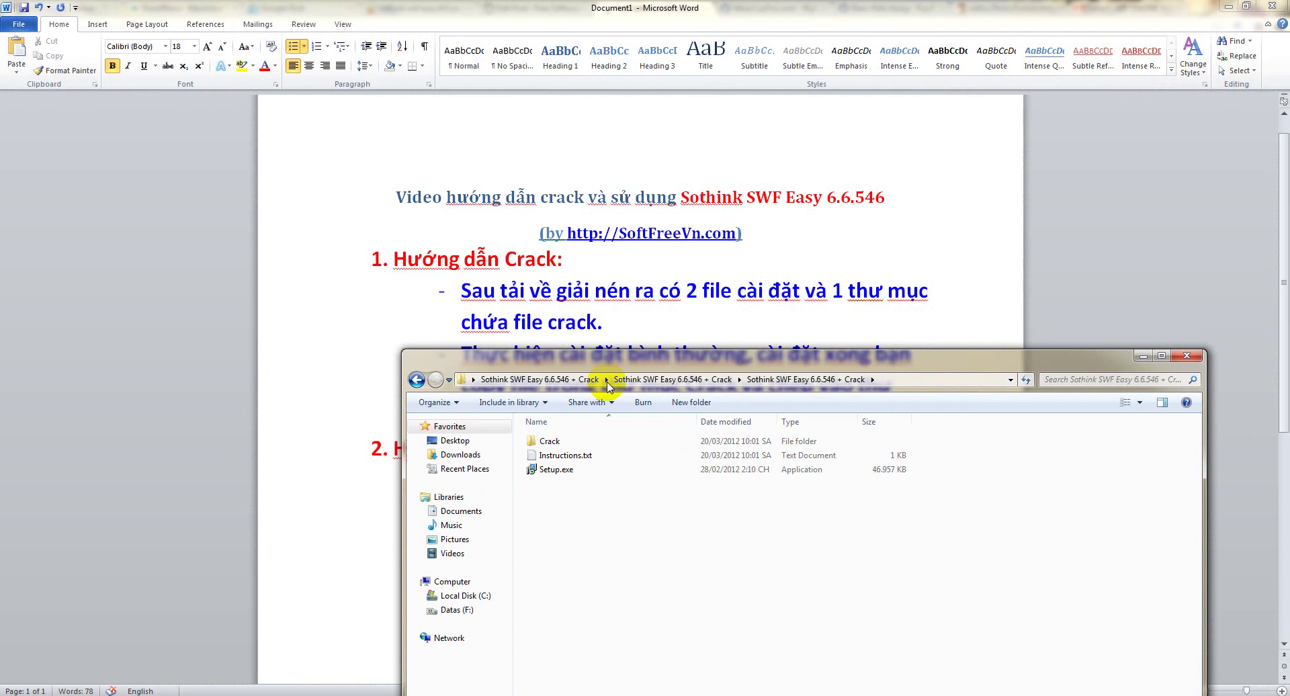
pyautogui.moveTo(615, 364); pyautogui.dragTo(617, 264)
pyautogui.click(577, 376)
pyautogui.moveTo(626, 264); pyautogui.dragTo(662, 368)
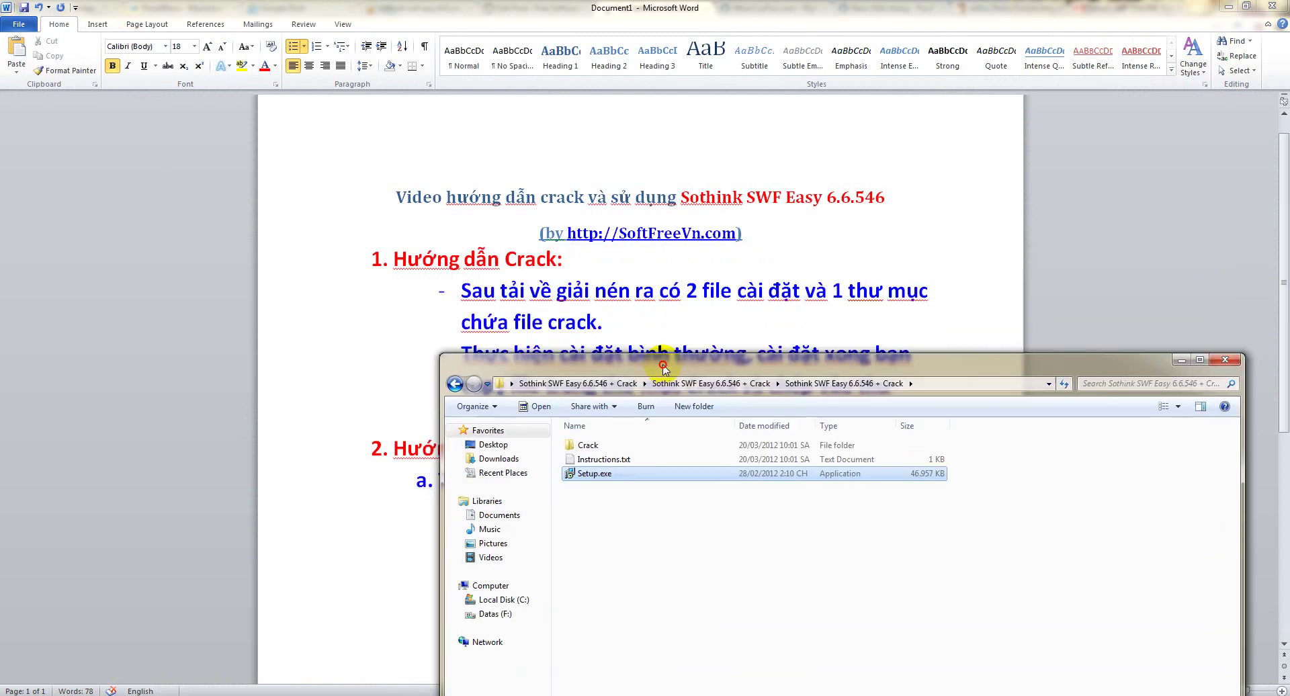
pyautogui.doubleClick(583, 445)
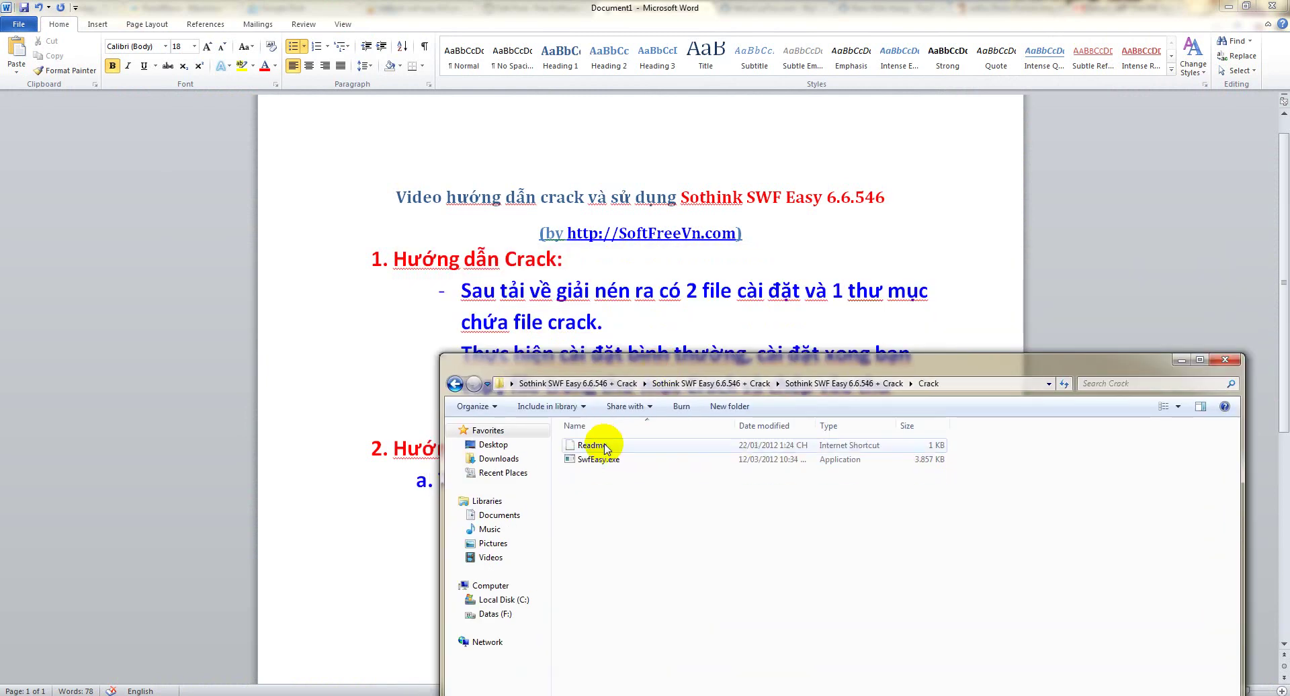
pyautogui.click(591, 464)
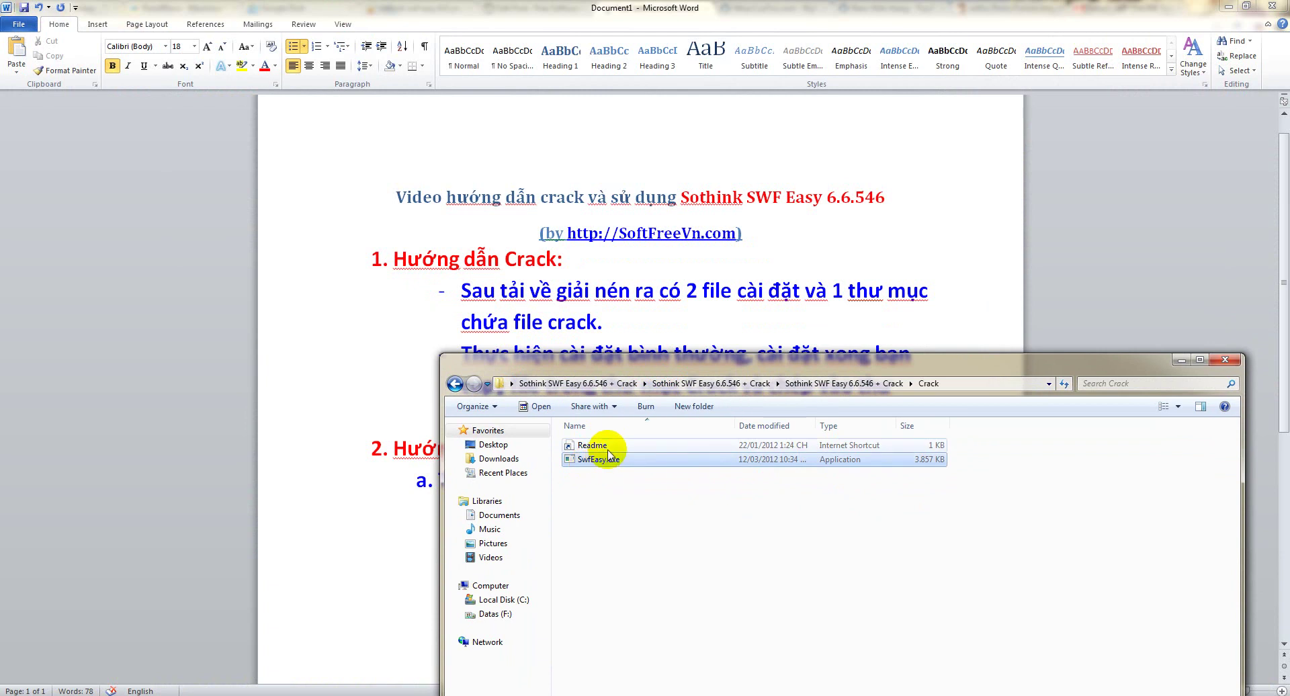
# Open the Sothink SWF Easy installation folder from the properties of its desktop shortcut.
pyautogui.click(1227, 6)
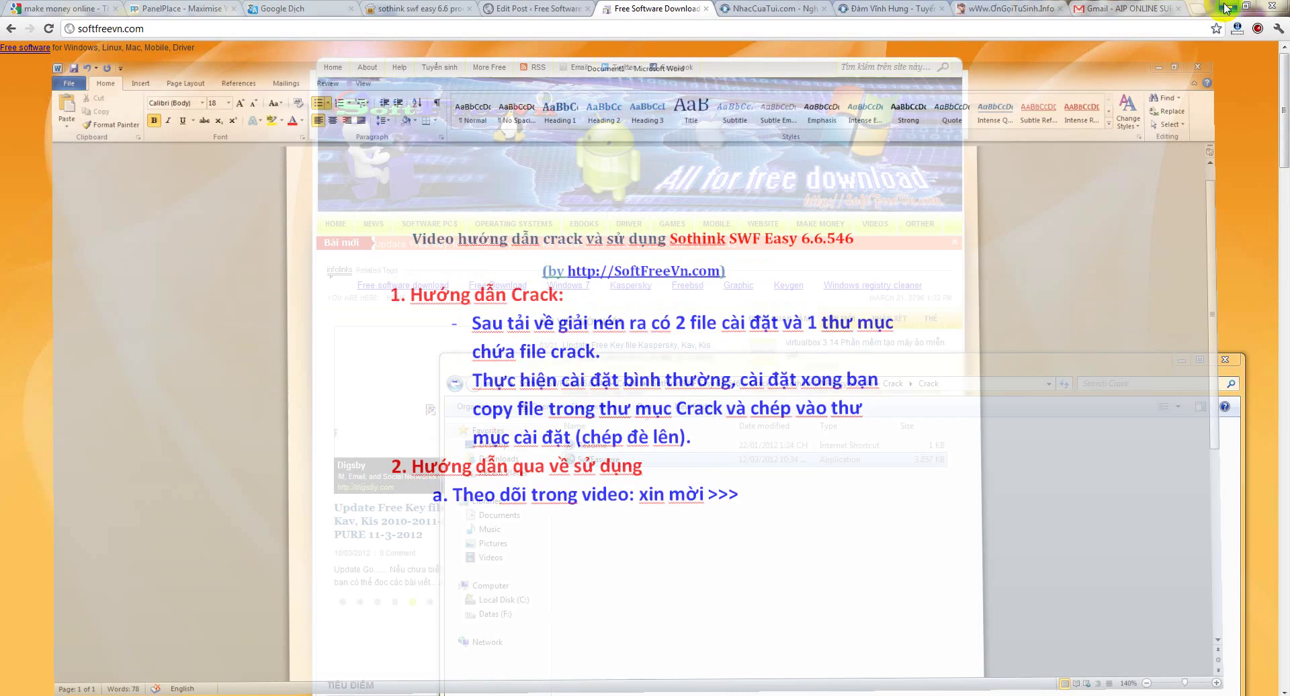
pyautogui.click(1227, 6)
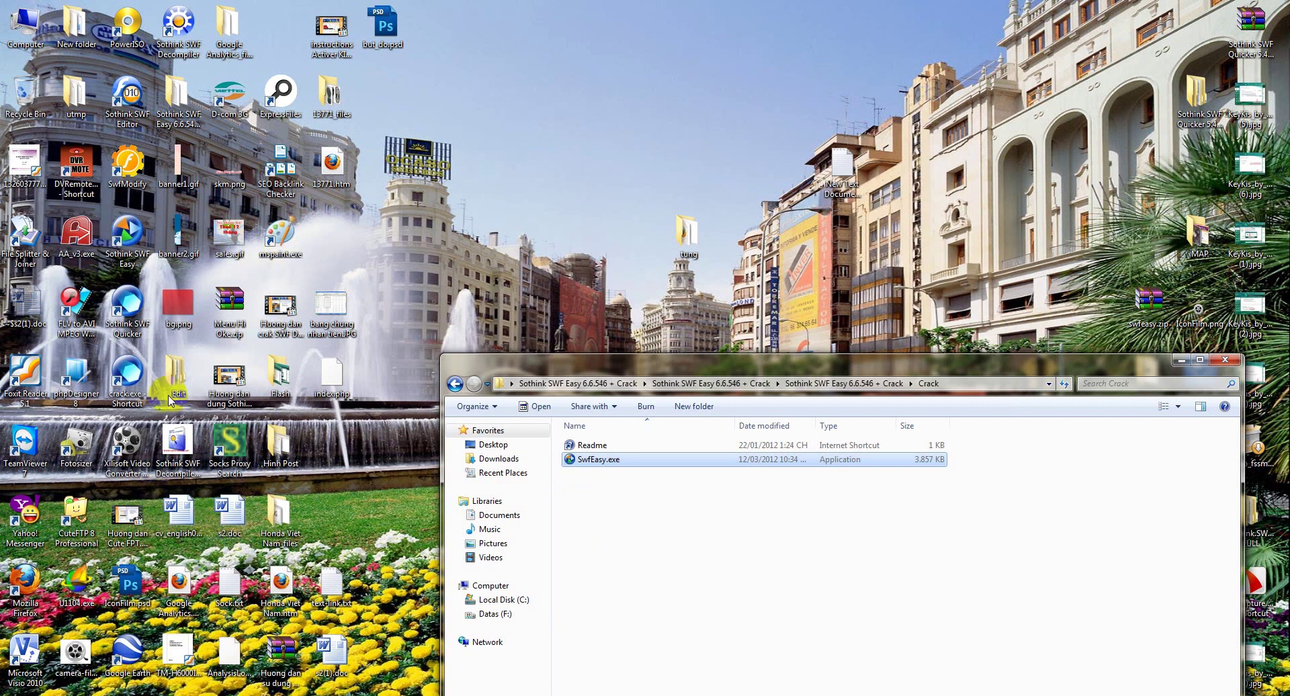
pyautogui.click(151, 259)
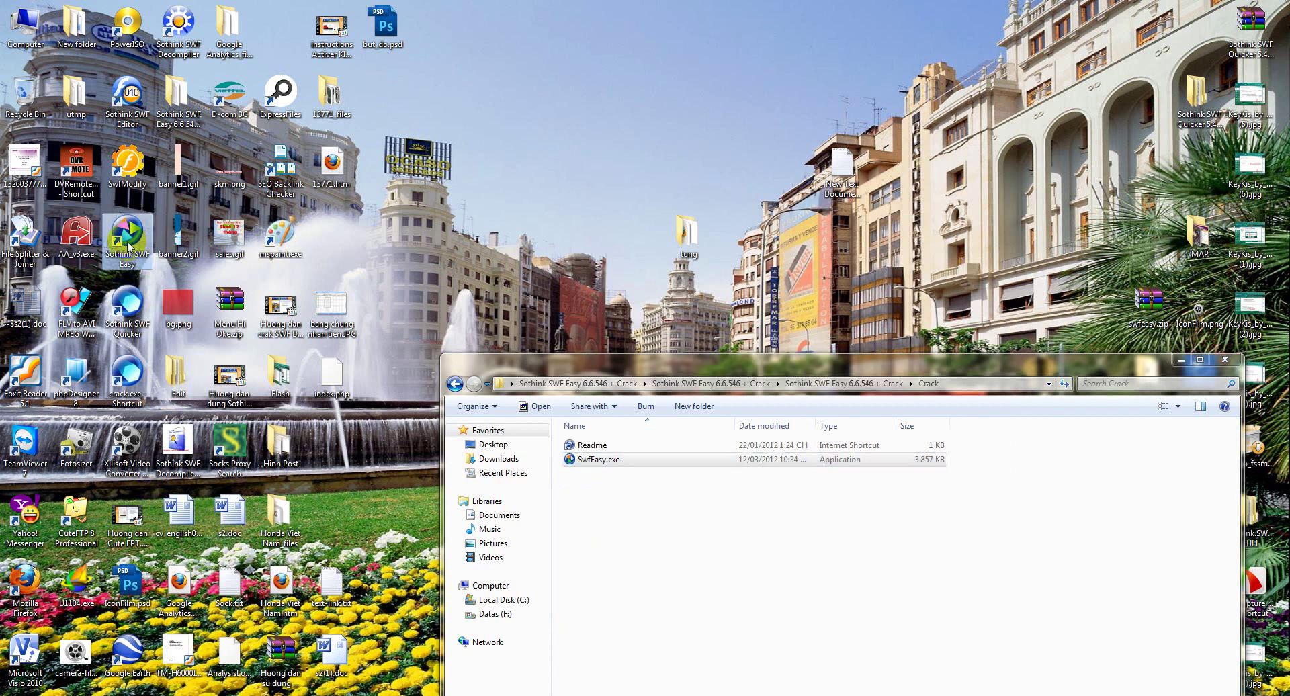
pyautogui.doubleClick(132, 254)
pyautogui.hotkey('shift', 'F10')
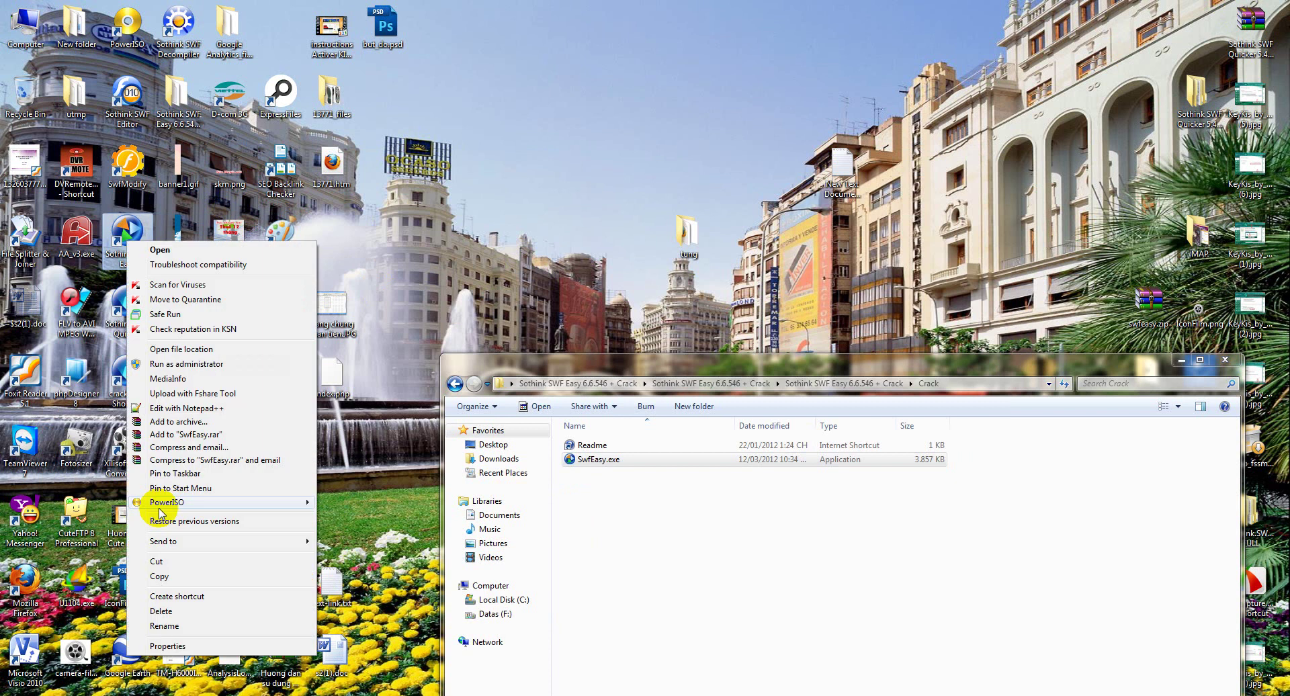
pyautogui.click(161, 646)
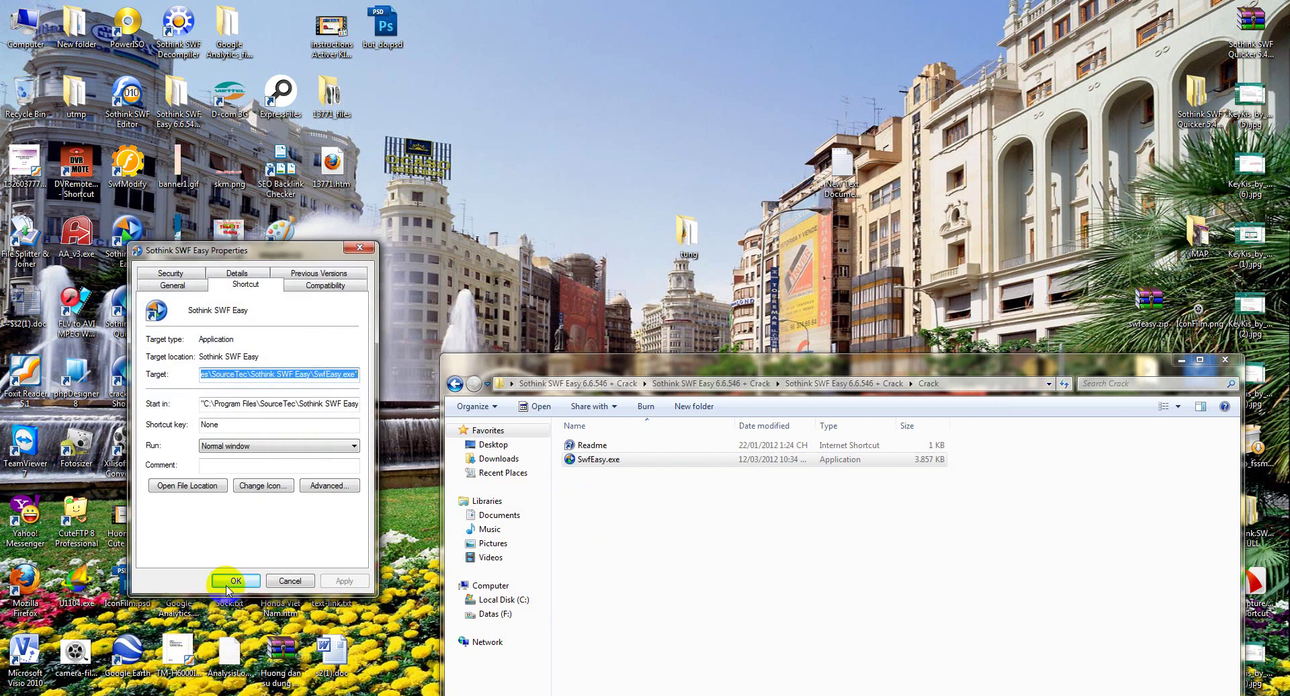
pyautogui.click(187, 485)
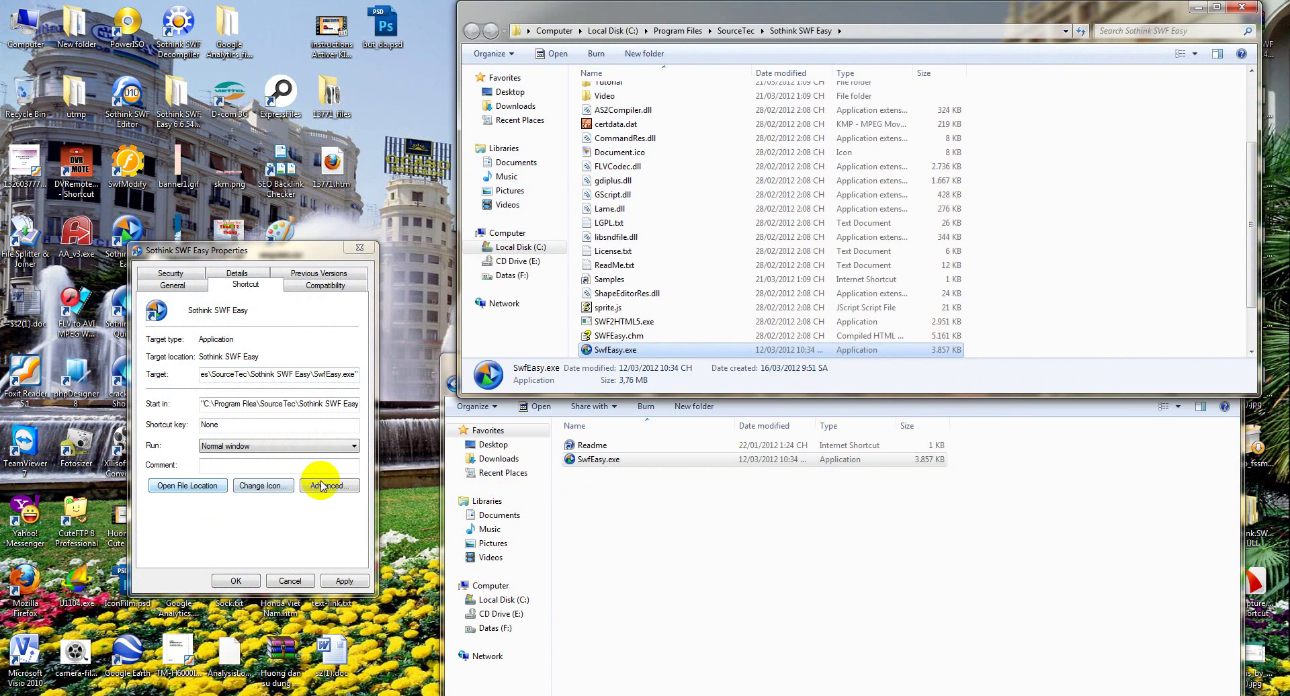
pyautogui.click(647, 503)
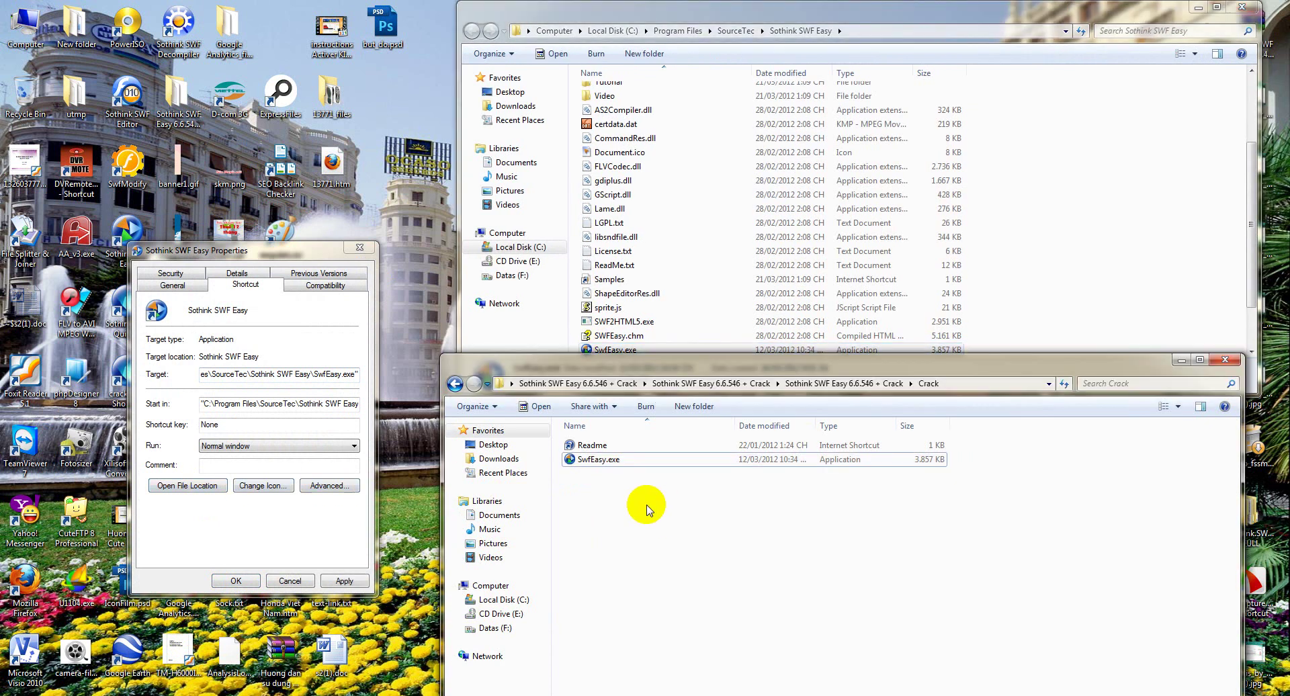
pyautogui.click(608, 461)
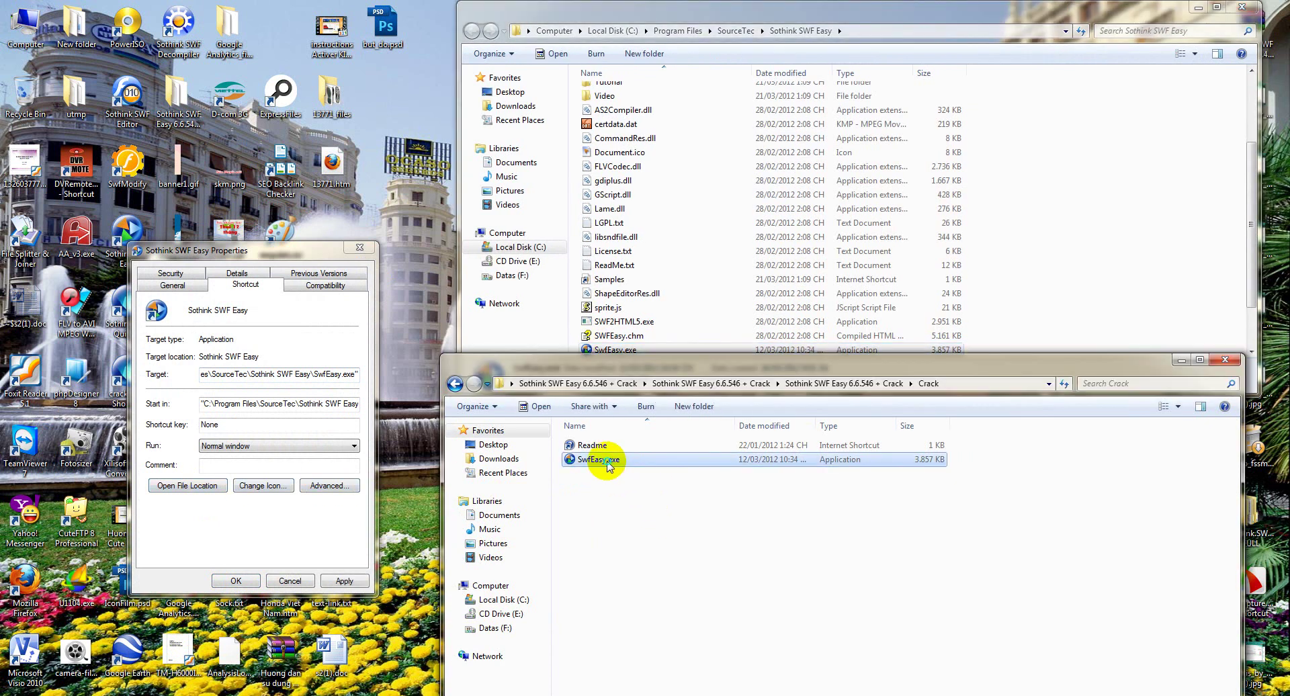
pyautogui.rightClick(608, 463)
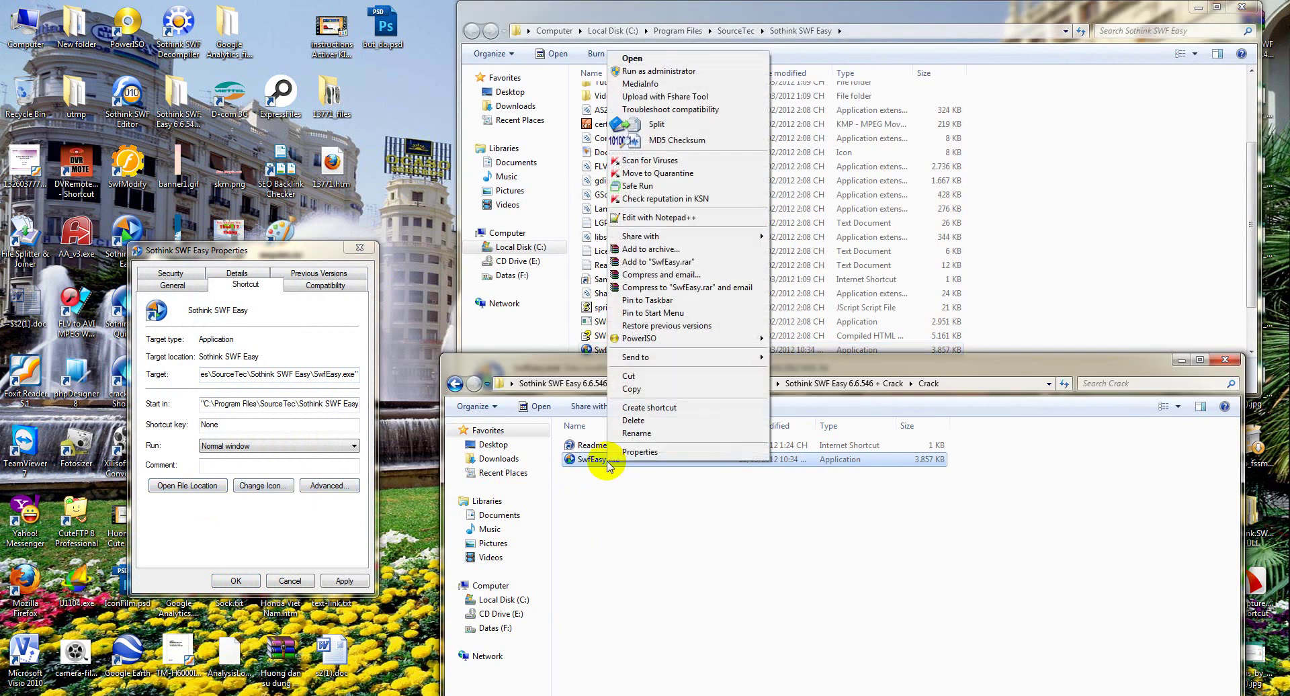
pyautogui.click(639, 393)
pyautogui.click(720, 253)
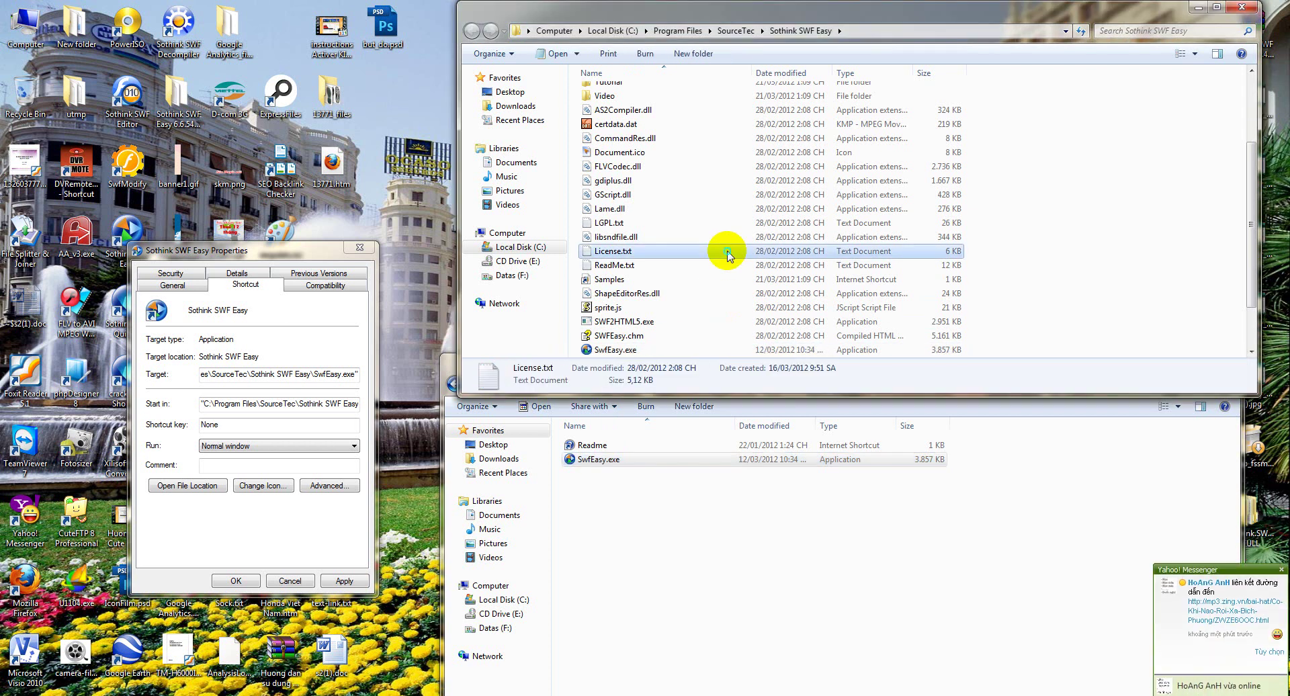
pyautogui.rightClick(728, 256)
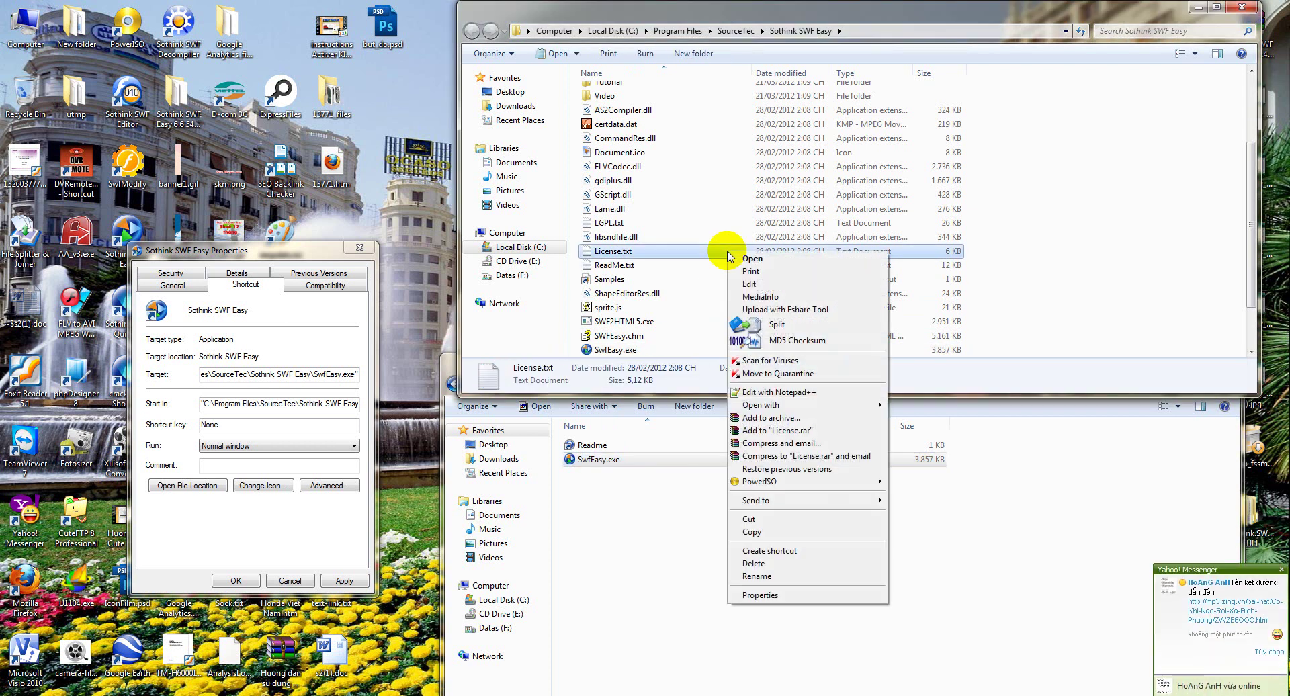
pyautogui.click(770, 533)
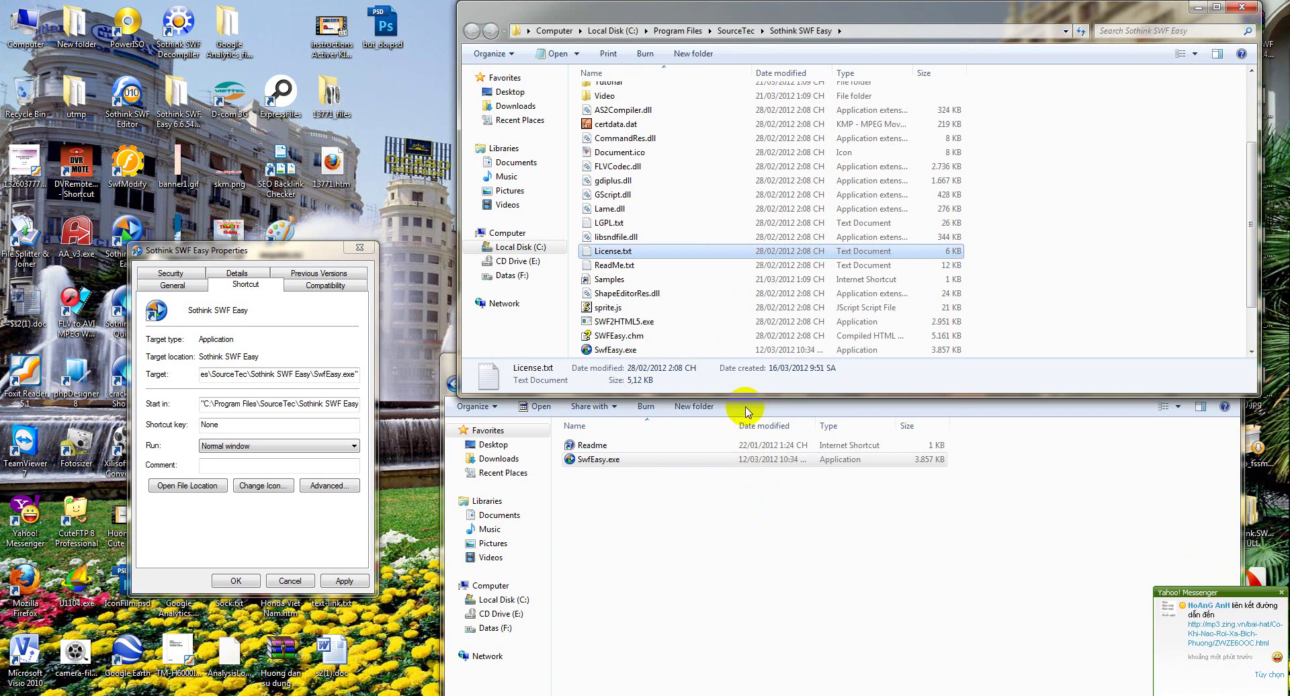
# Copy SwfEasy.exe from the Crack folder into the Sothink SWF Easy installation folder, over the existing file.
pyautogui.click(687, 495)
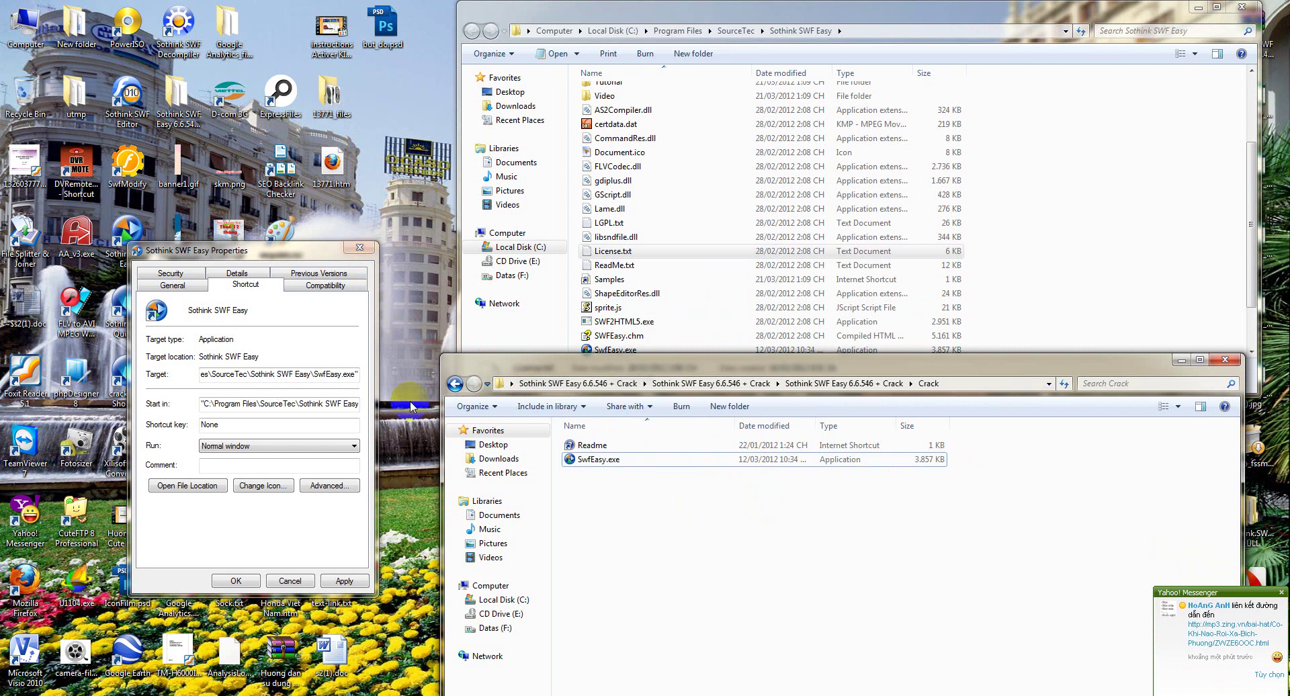
pyautogui.rightClick(593, 461)
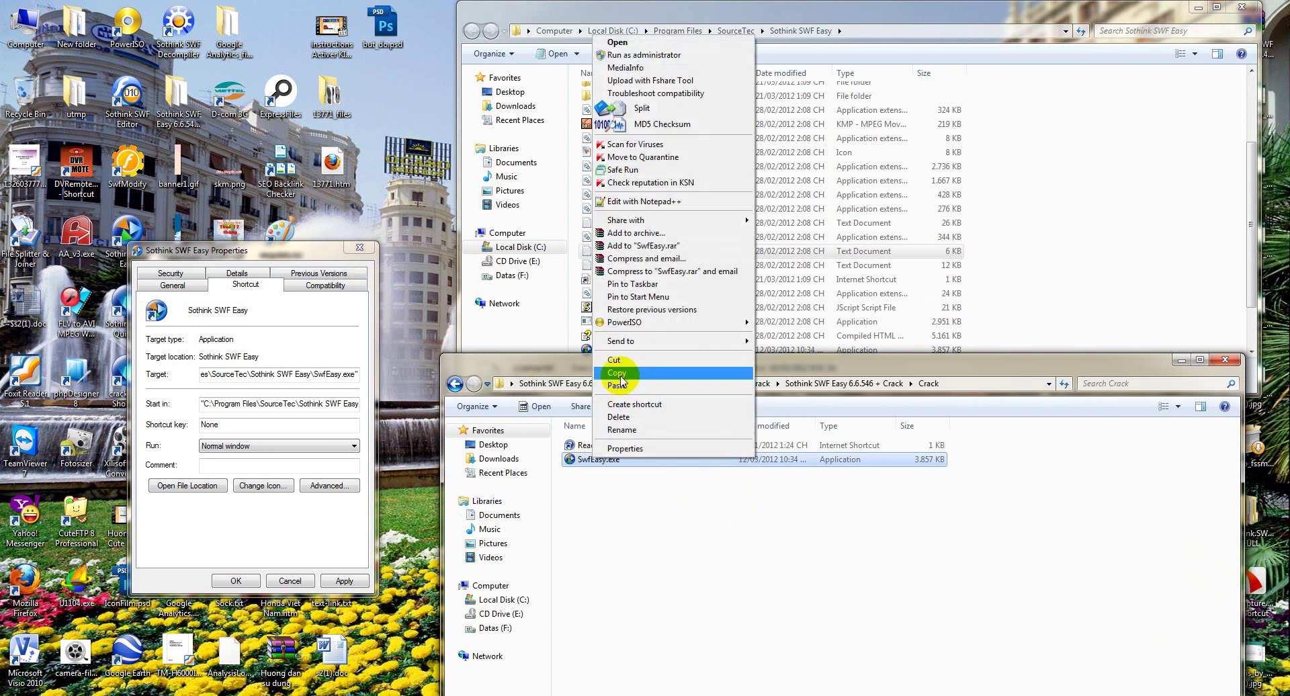
pyautogui.click(618, 374)
pyautogui.click(1045, 239)
pyautogui.rightClick(1052, 238)
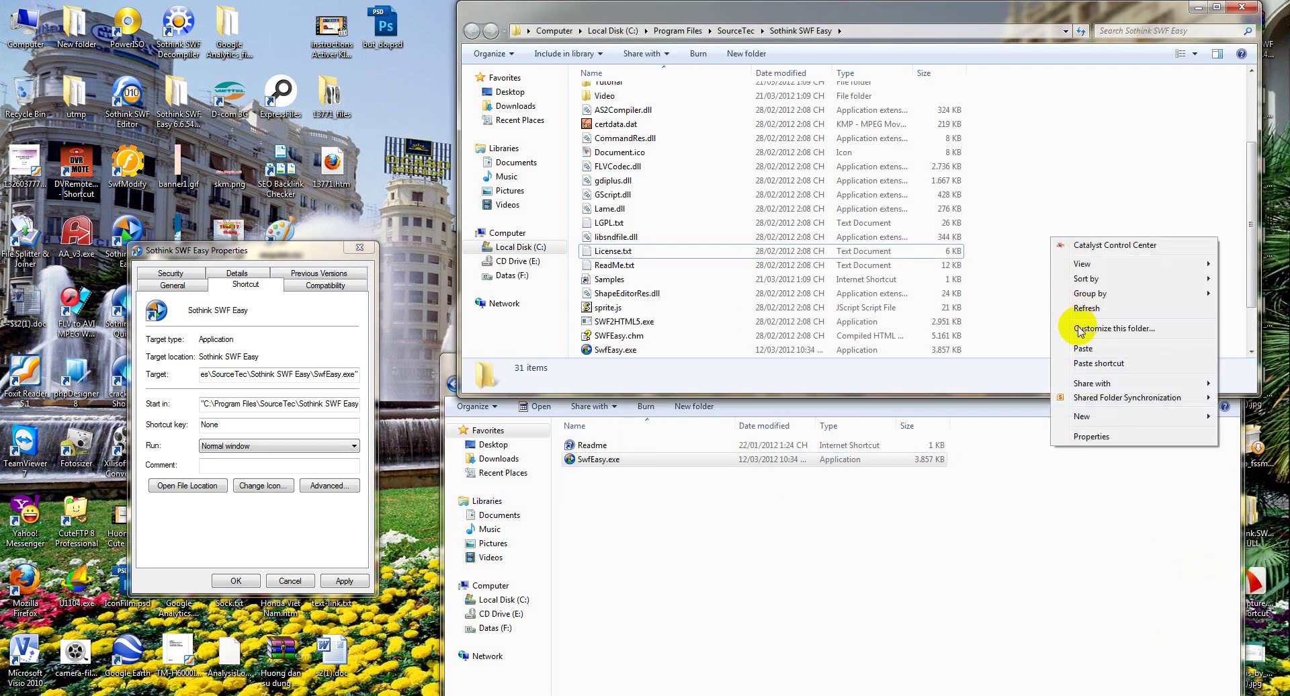
pyautogui.click(1082, 349)
pyautogui.click(687, 282)
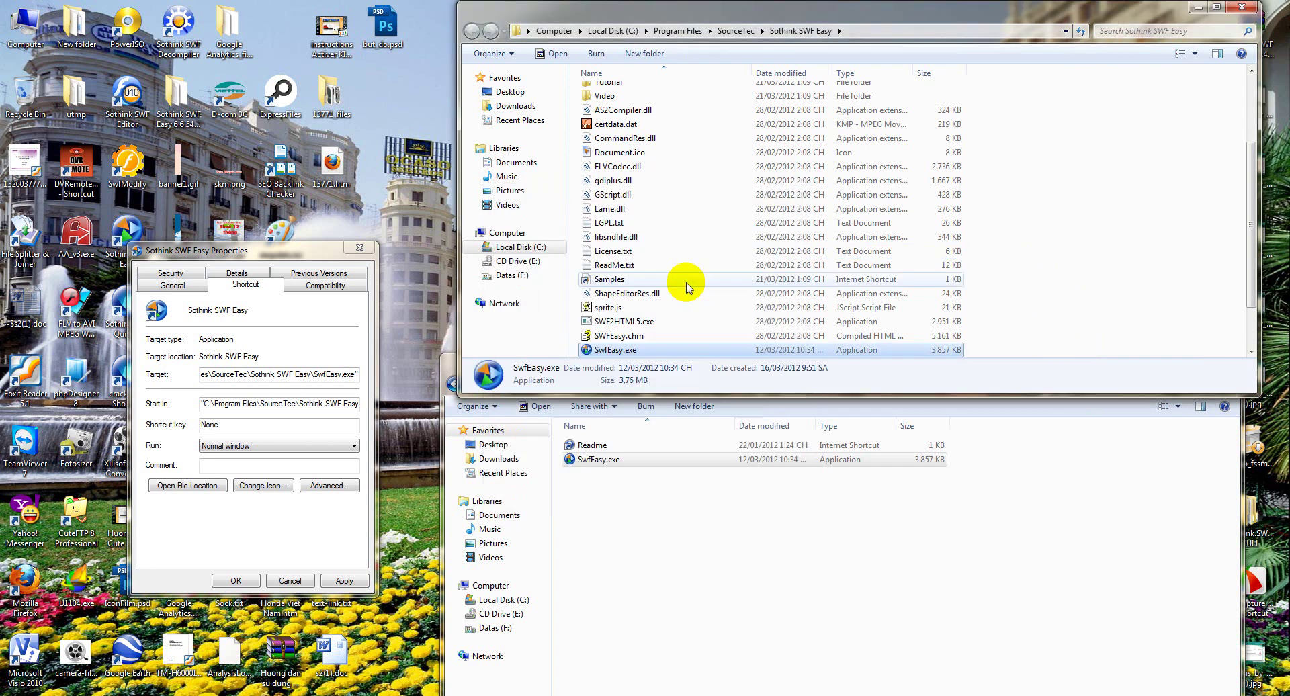
# Close the installation folder, the Crack folder and the Sothink SWF Easy shortcut properties.
pyautogui.click(1242, 7)
pyautogui.moveTo(1121, 371); pyautogui.dragTo(1014, 202)
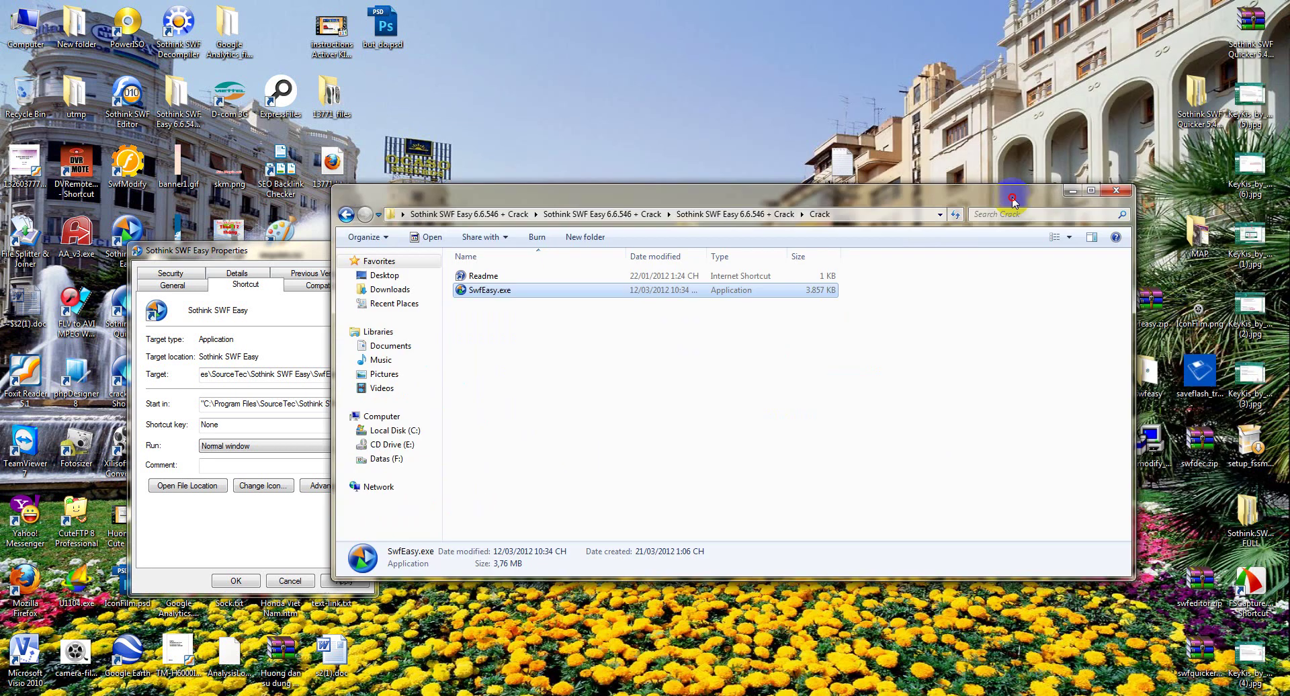
pyautogui.click(1129, 192)
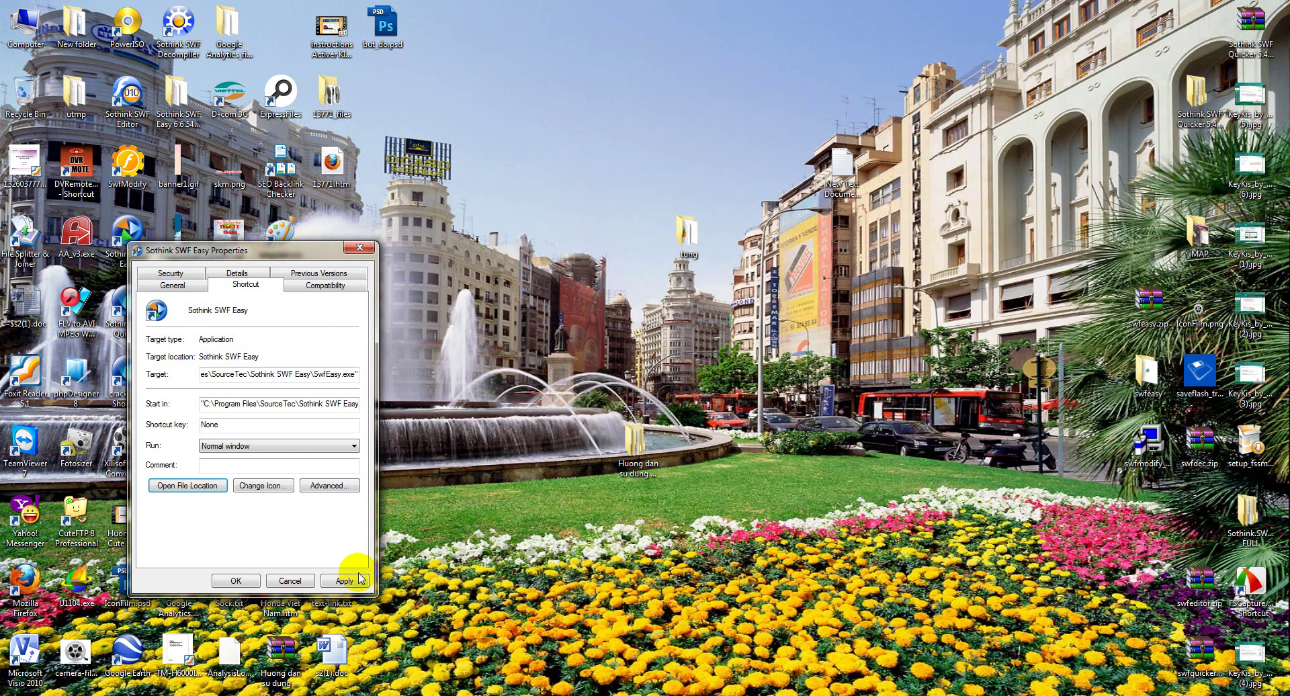
pyautogui.click(238, 582)
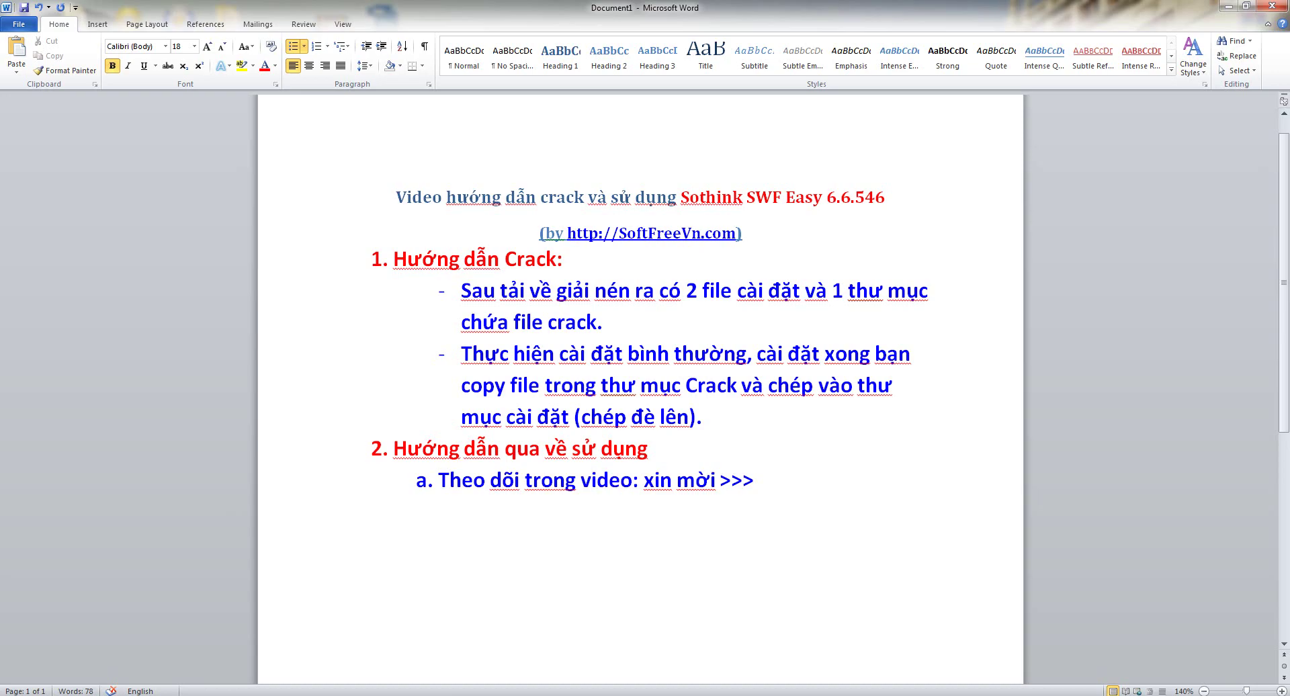
# Highlight the second heading, "Hướng dẫn qua về sử dụng", in the Word document.
pyautogui.moveTo(373, 448)
pyautogui.mouseDown()
pyautogui.moveTo(509, 448)
pyautogui.moveTo(366, 452)
pyautogui.mouseUp()
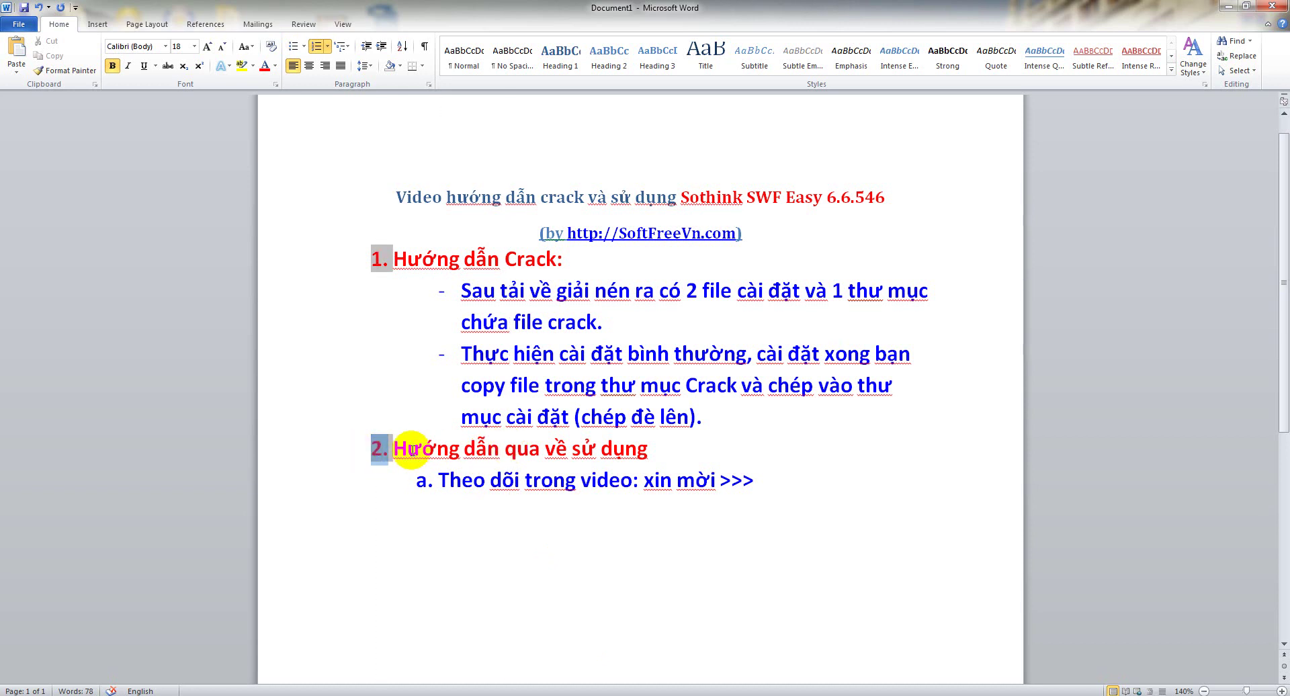
pyautogui.click(408, 448)
pyautogui.moveTo(393, 448); pyautogui.dragTo(652, 448)
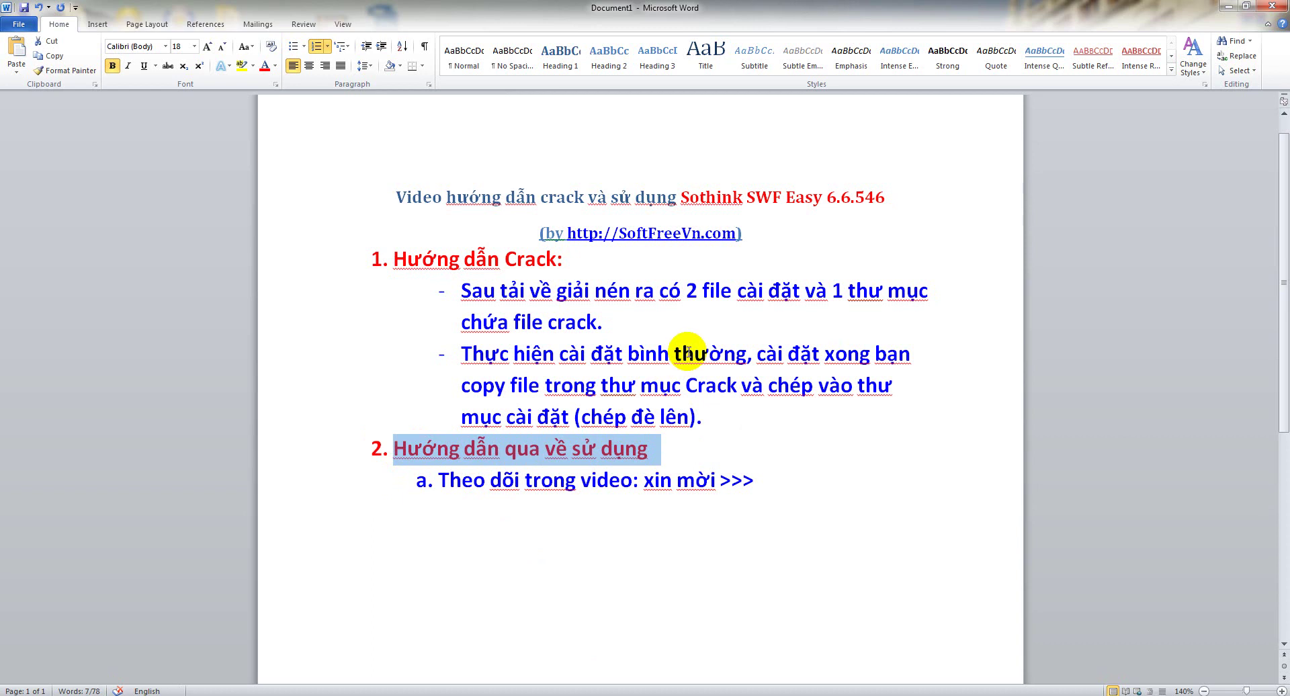
# Add the list item "(sorry mở nhầm)" below "Theo dõi trong video: xin mời >>>" in the Word document.
pyautogui.click(1227, 8)
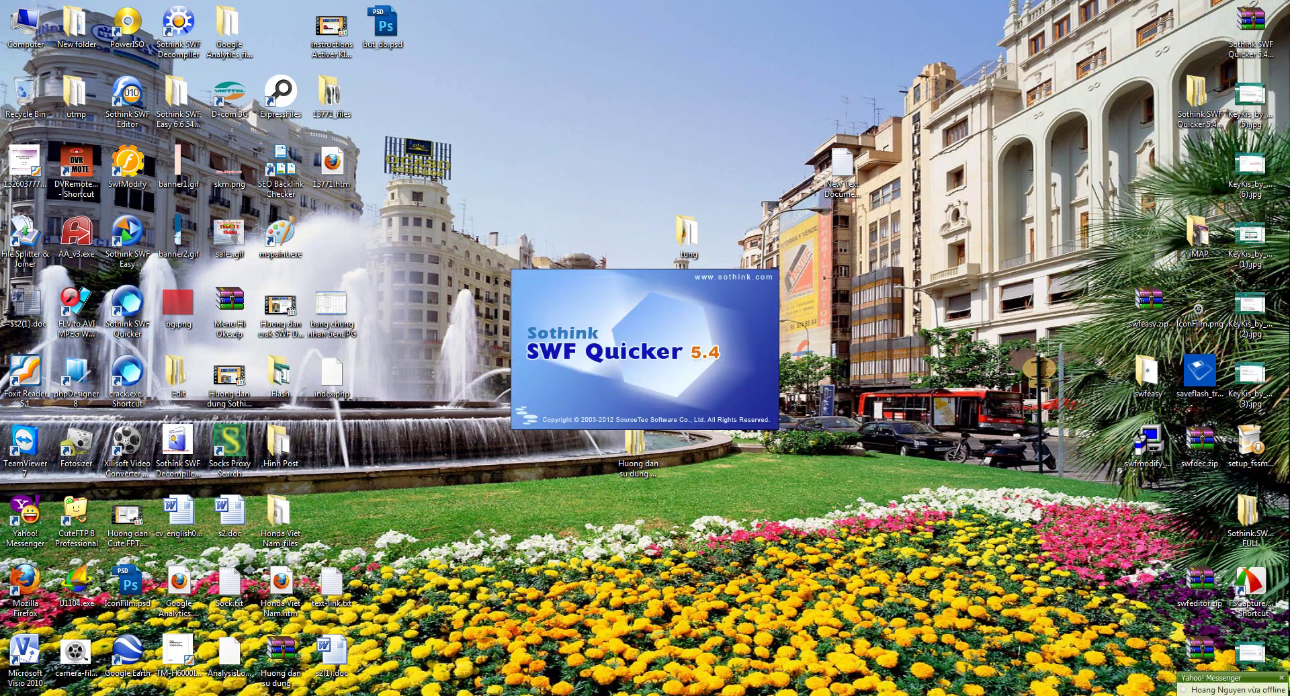
pyautogui.click(601, 635)
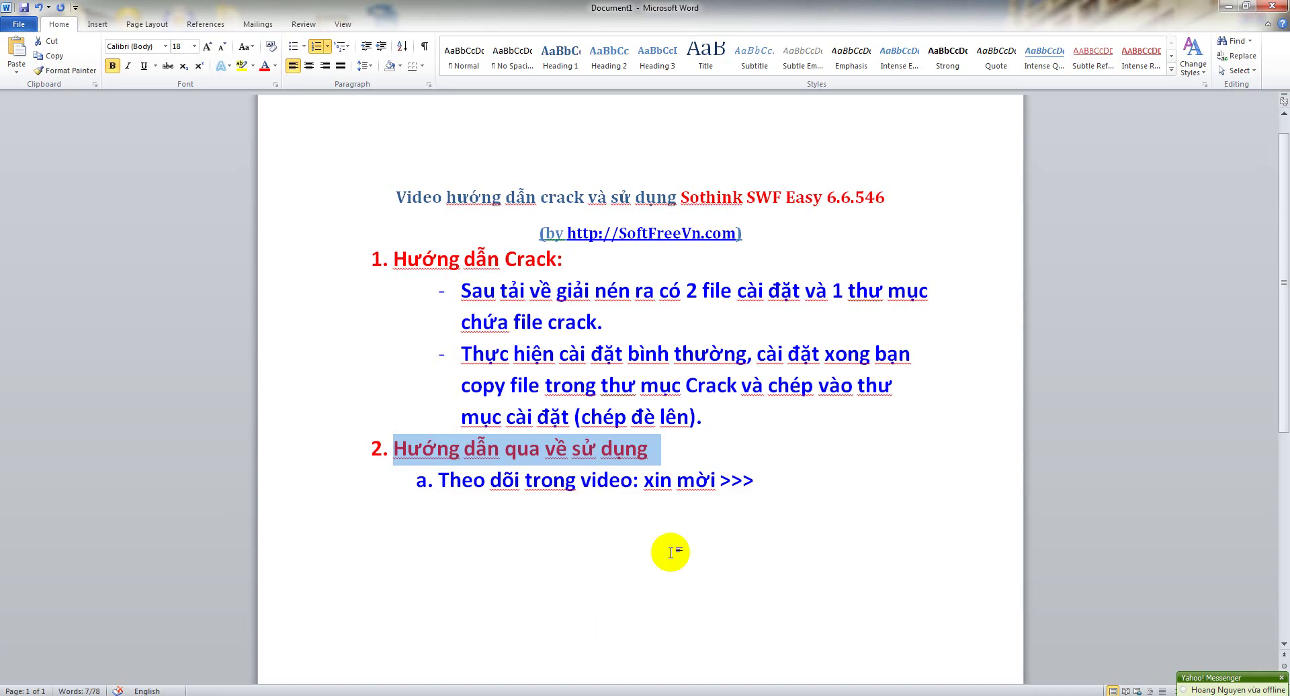
pyautogui.click(767, 495)
pyautogui.write('(sorry mở nhầm')
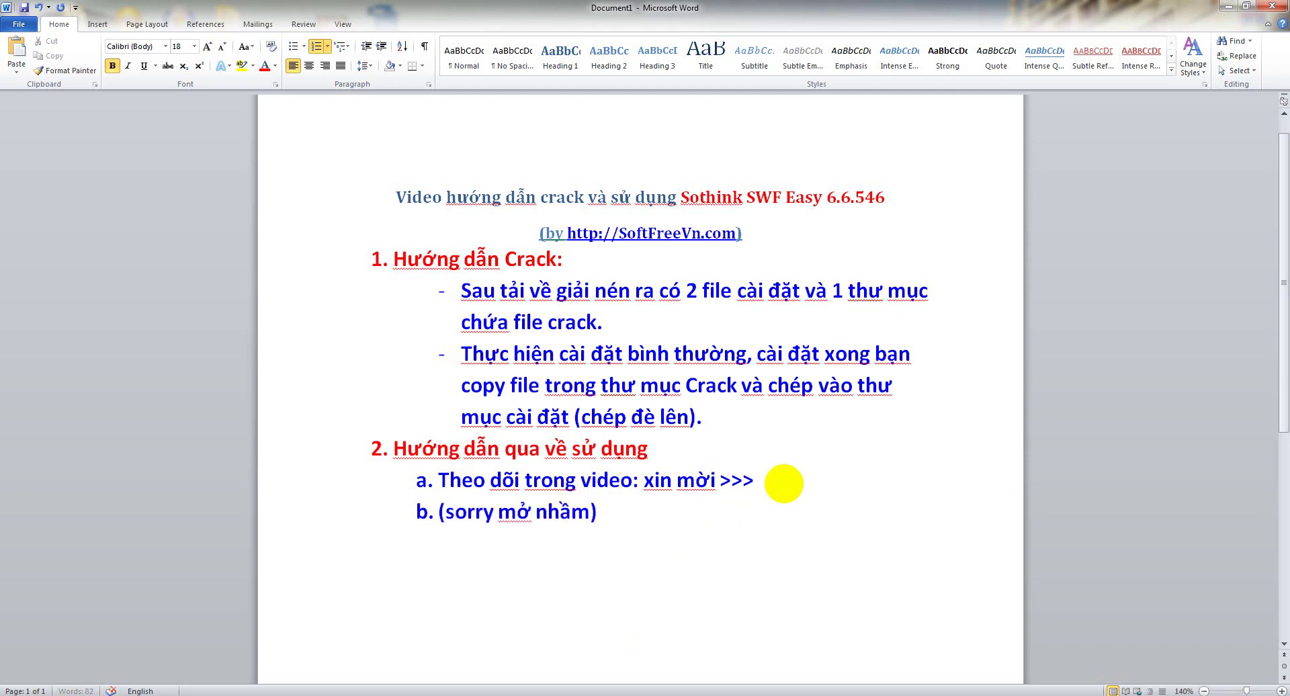
# Minimize Word and end the unresponsive Sothink SWF Quicker process.
pyautogui.click(1228, 7)
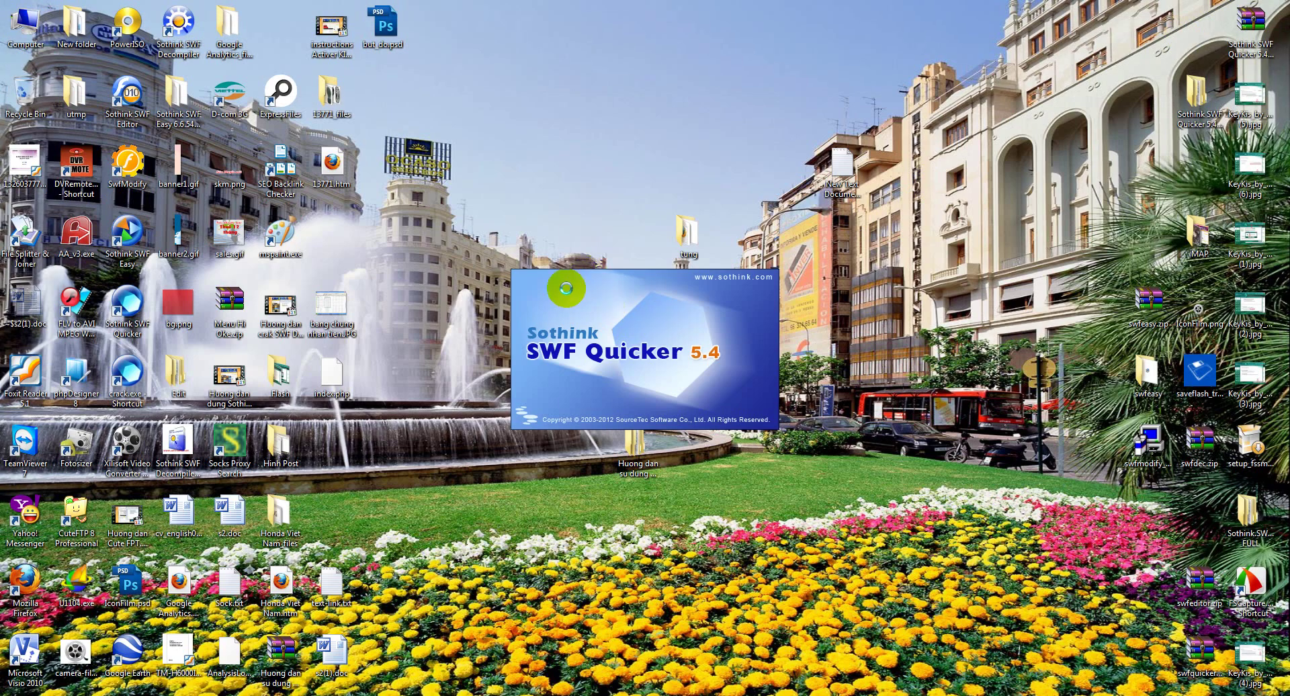
pyautogui.click(638, 378)
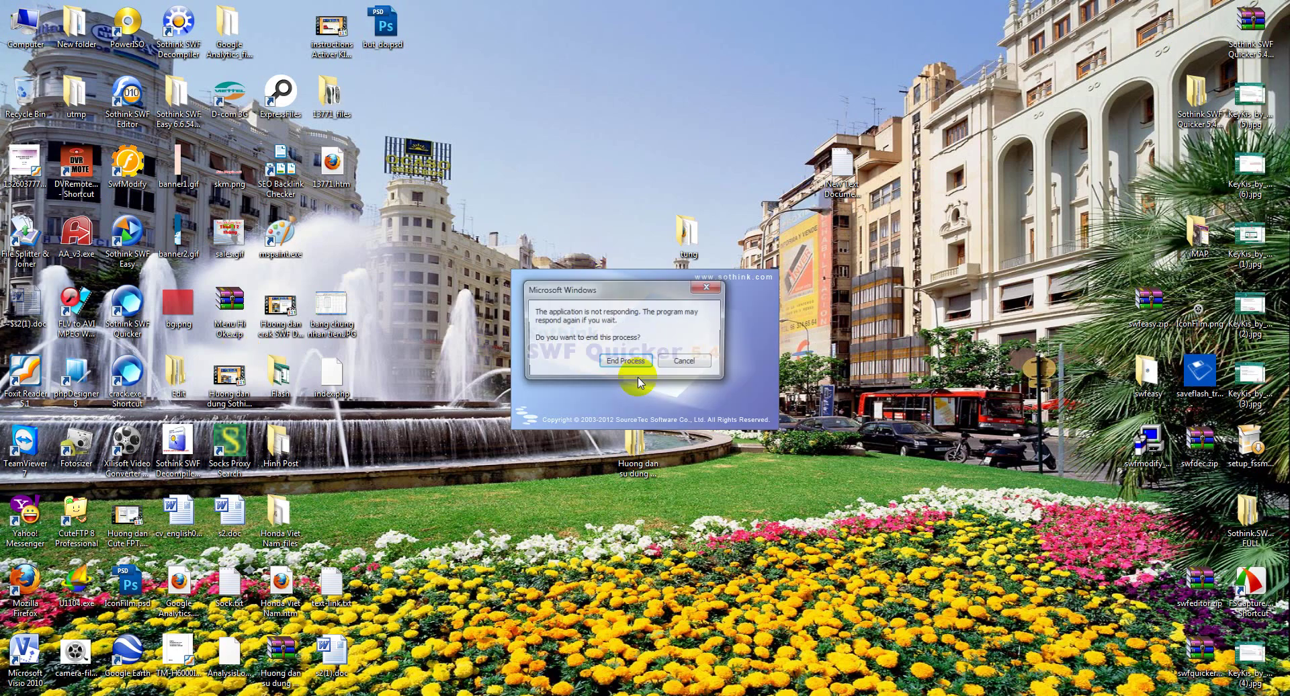
pyautogui.click(625, 359)
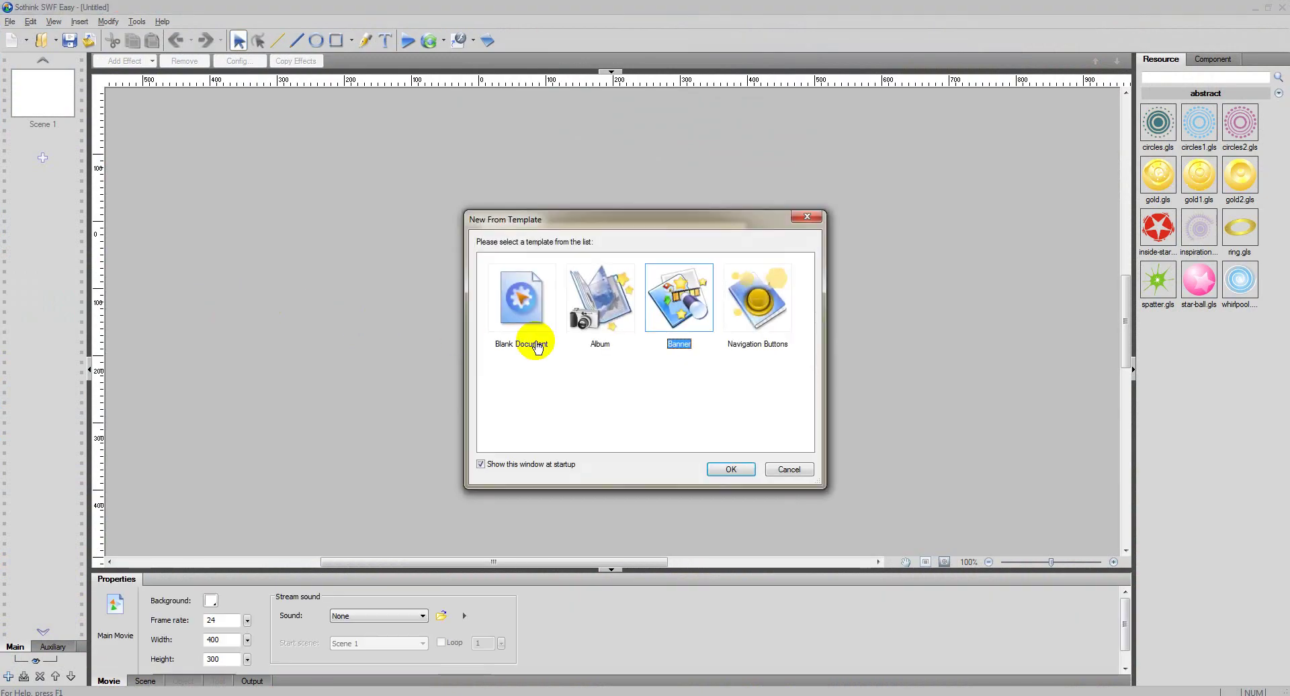
# Create a new document from the Album template and choose the Flip album type.
pyautogui.moveTo(618, 228); pyautogui.dragTo(523, 209)
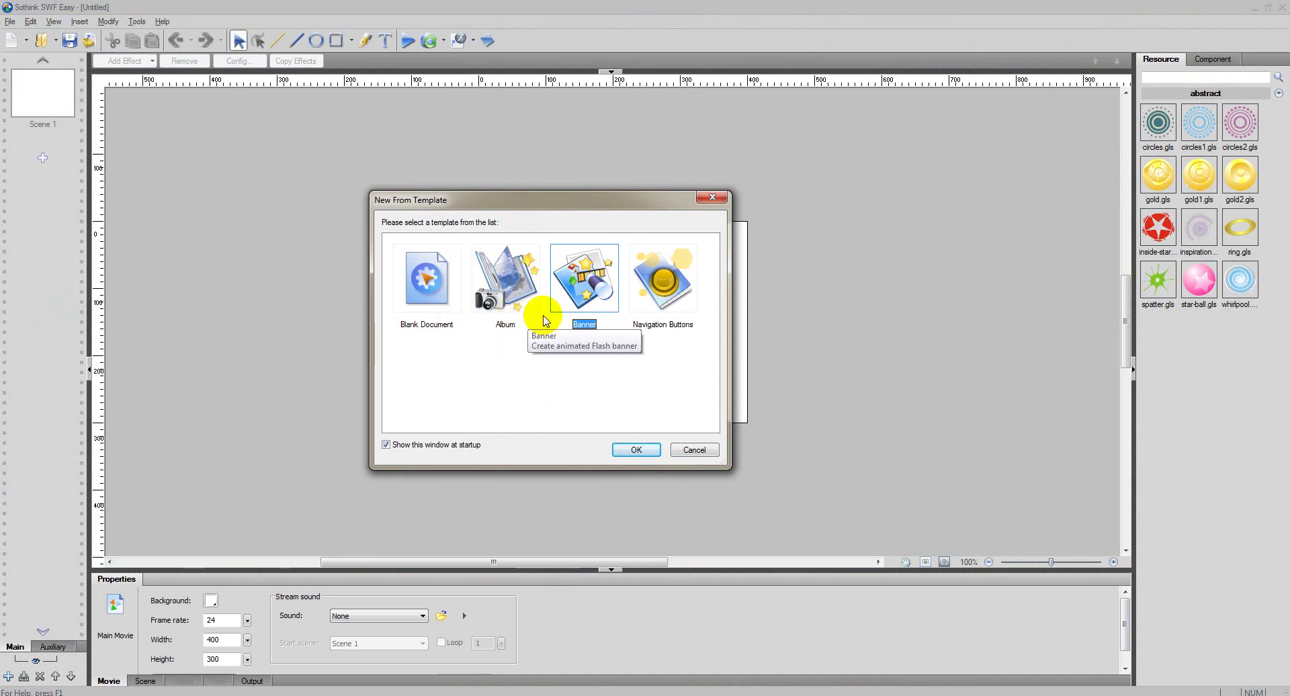
pyautogui.click(443, 299)
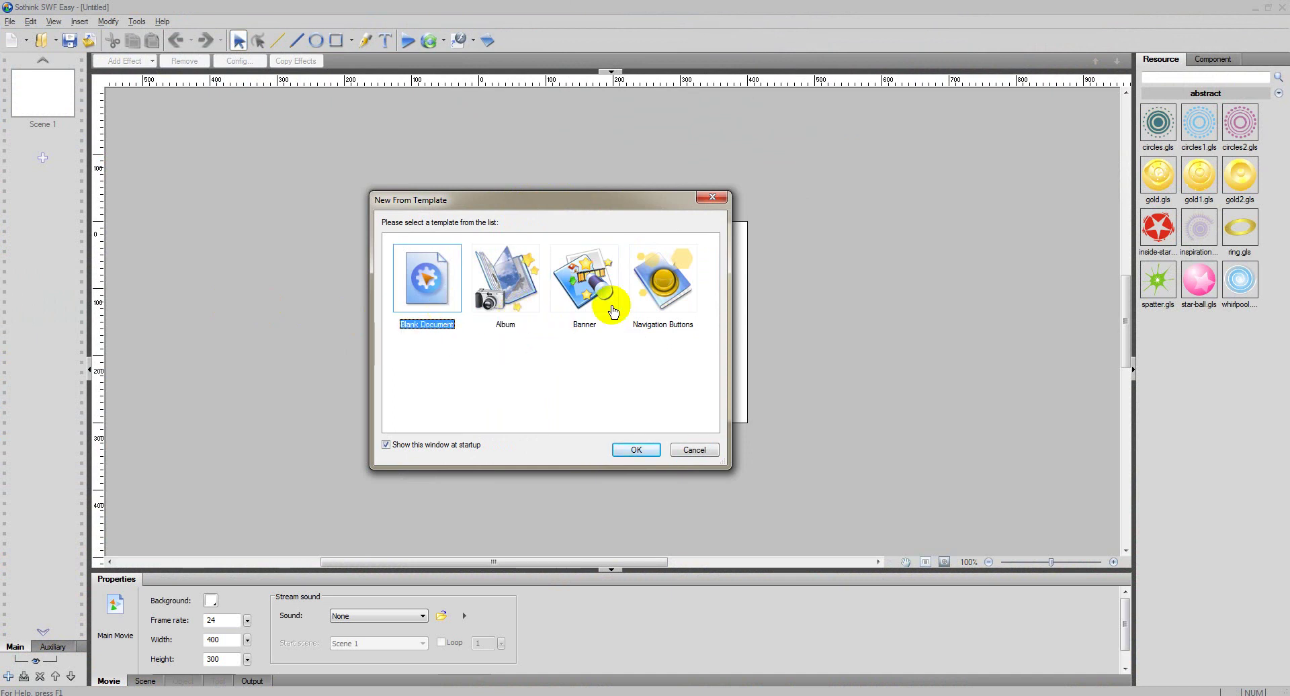
pyautogui.click(657, 285)
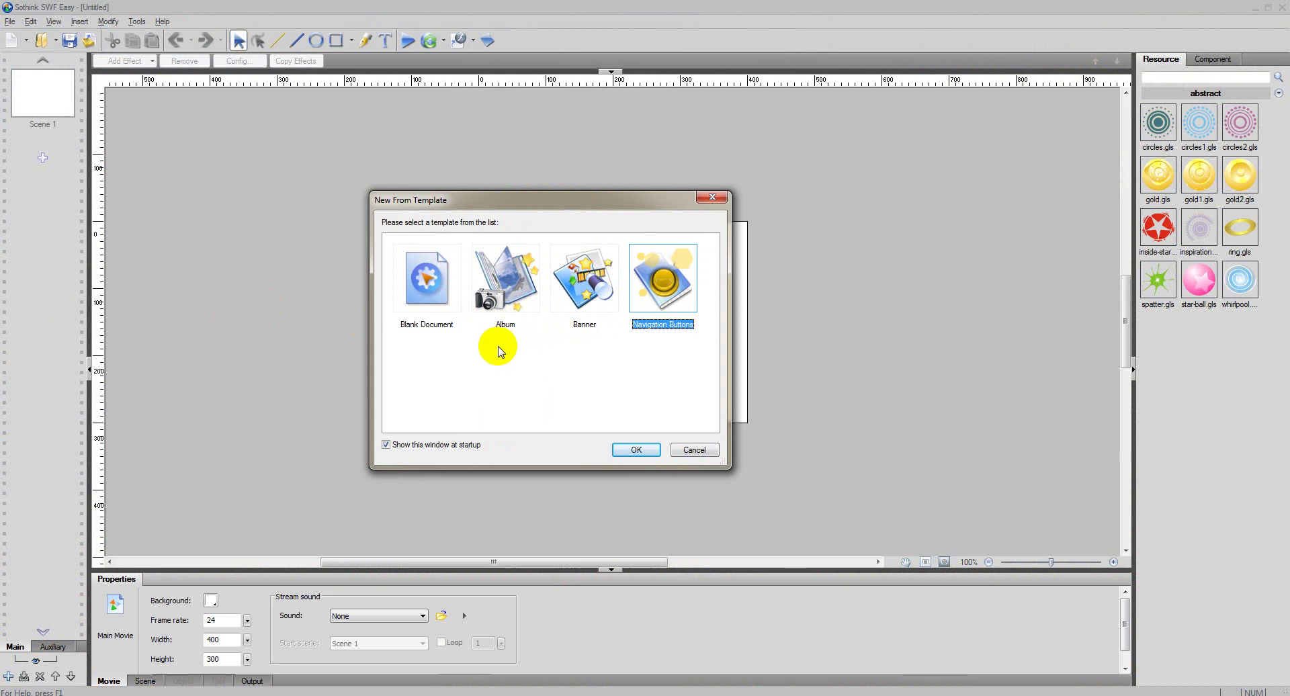
pyautogui.click(508, 306)
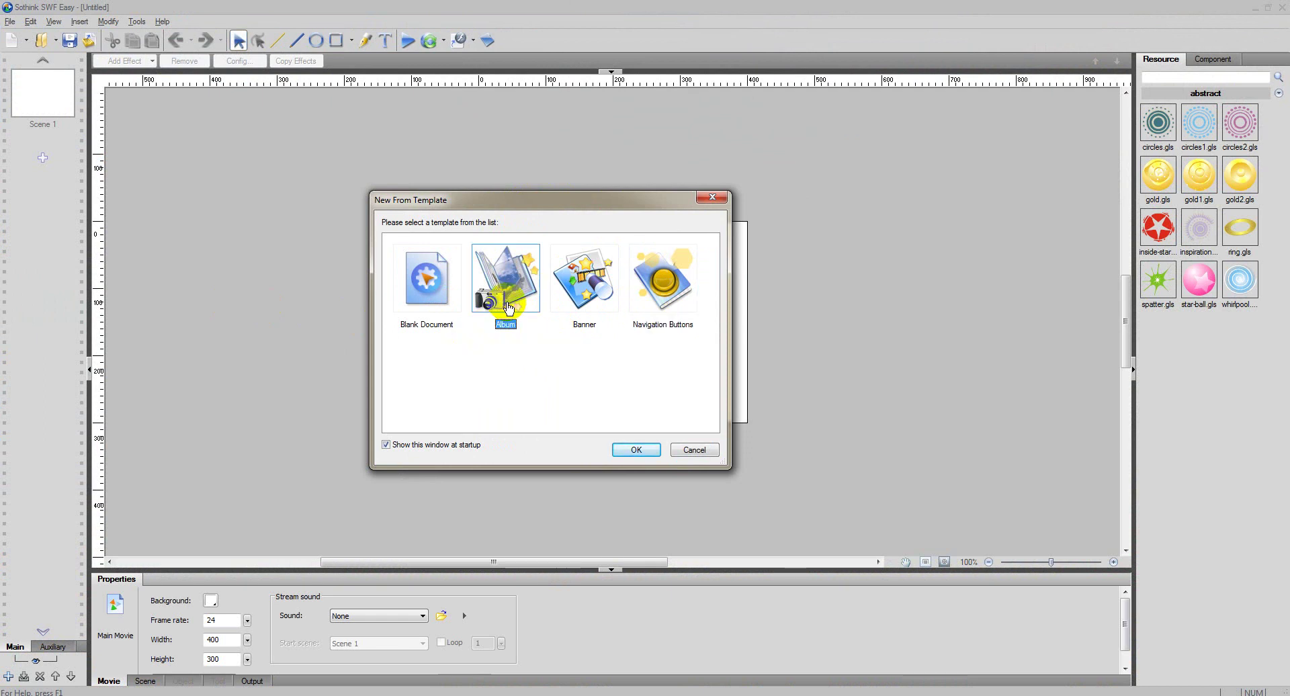
pyautogui.click(634, 450)
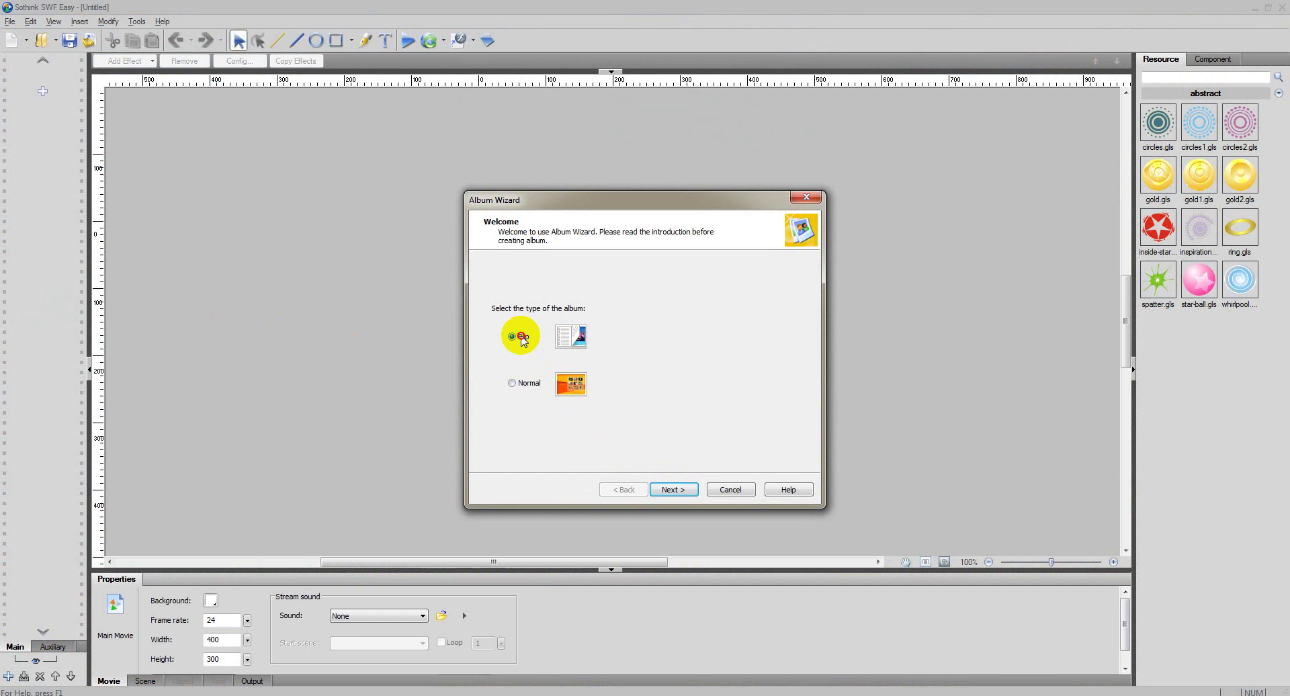
pyautogui.click(673, 490)
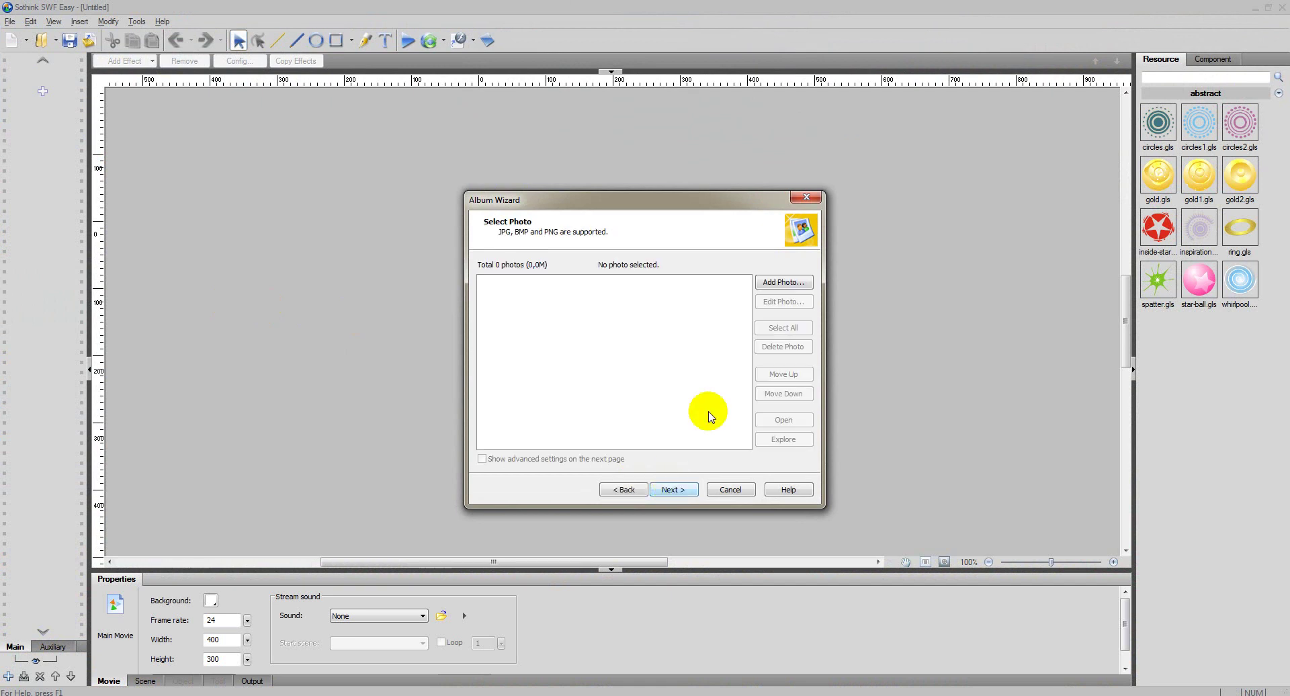
# Add the six photos KeyKis_by_www.softfreevn.com (1).jpg to (6).jpg from the Desktop to the album.
pyautogui.click(780, 283)
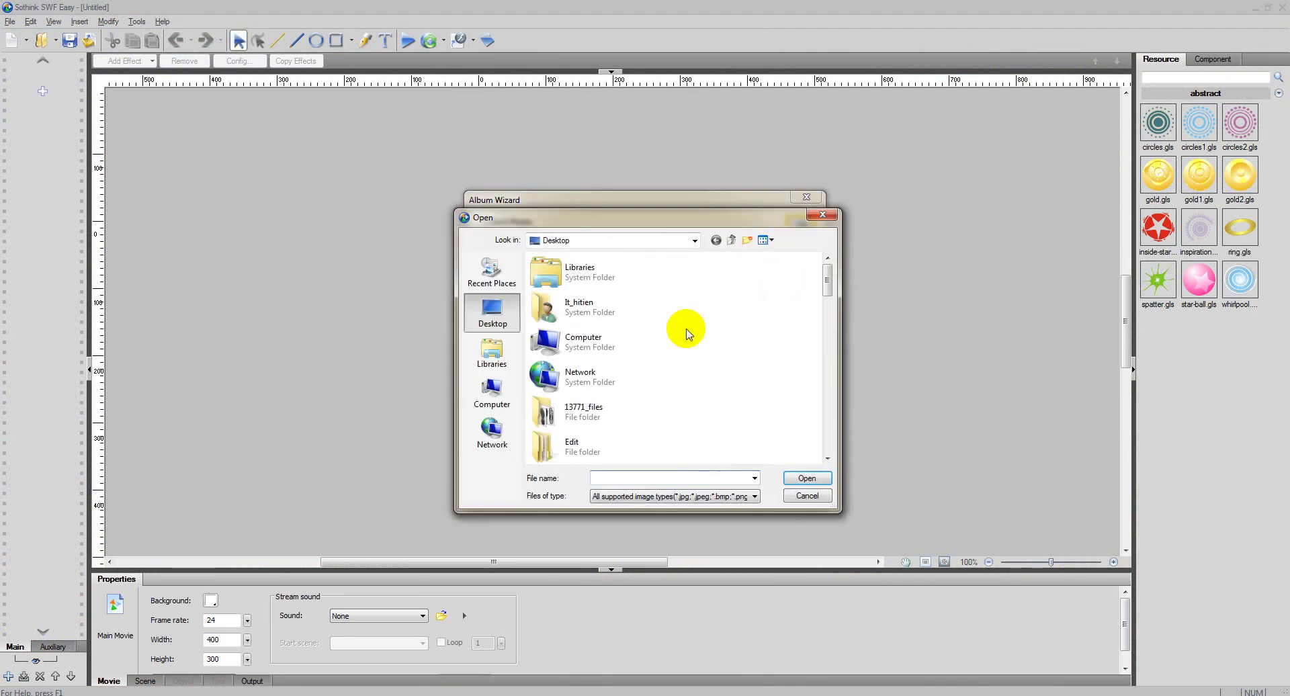
pyautogui.doubleClick(546, 341)
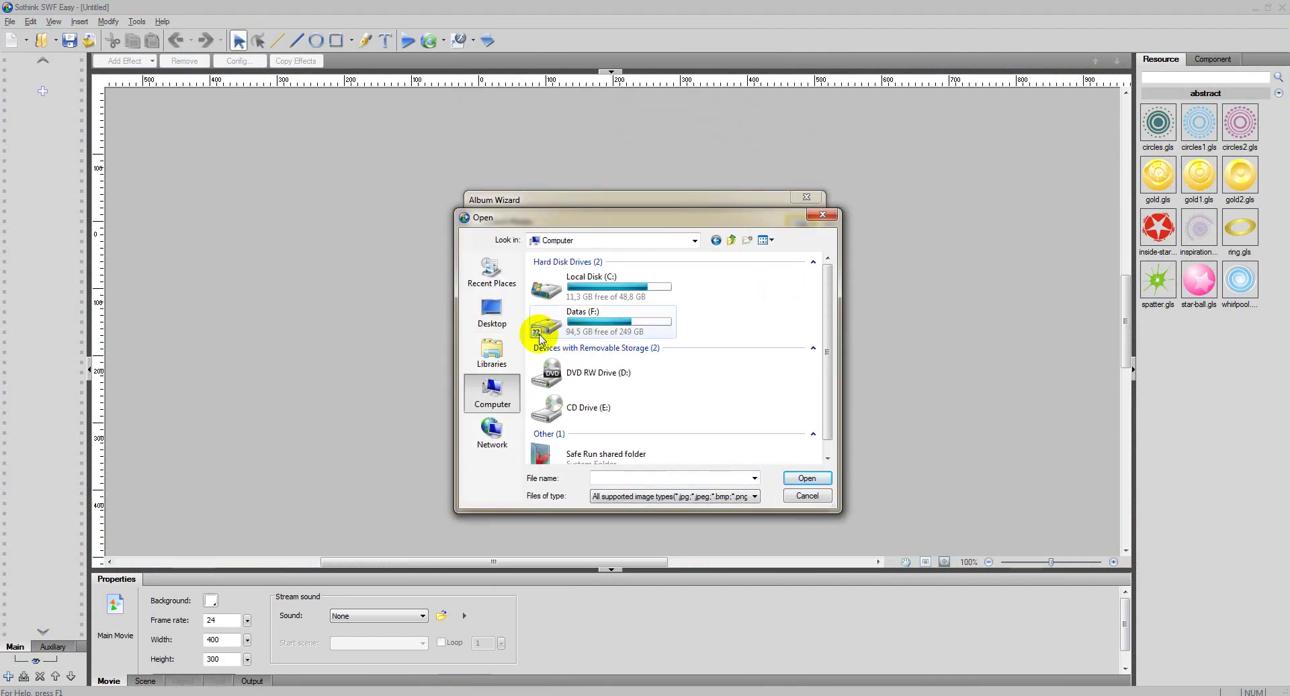
pyautogui.click(493, 318)
pyautogui.moveTo(830, 290); pyautogui.dragTo(826, 420)
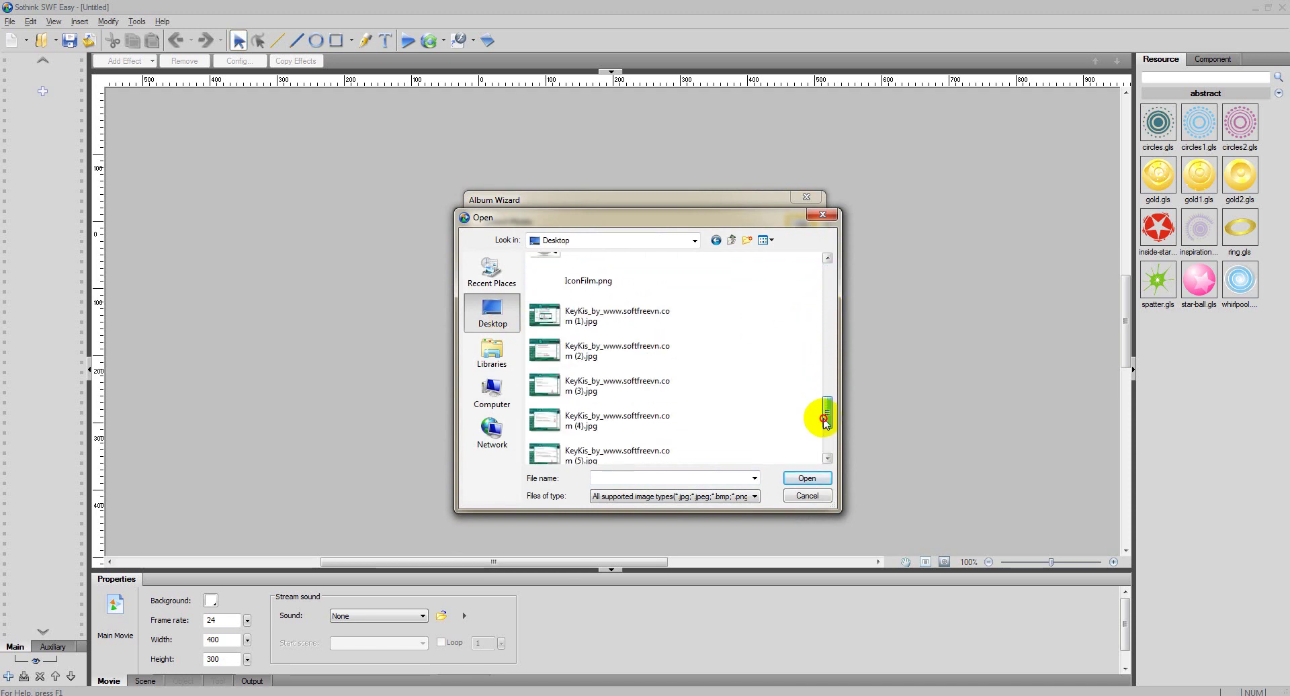
pyautogui.click(646, 317)
pyautogui.scroll(-2, 664, 394)
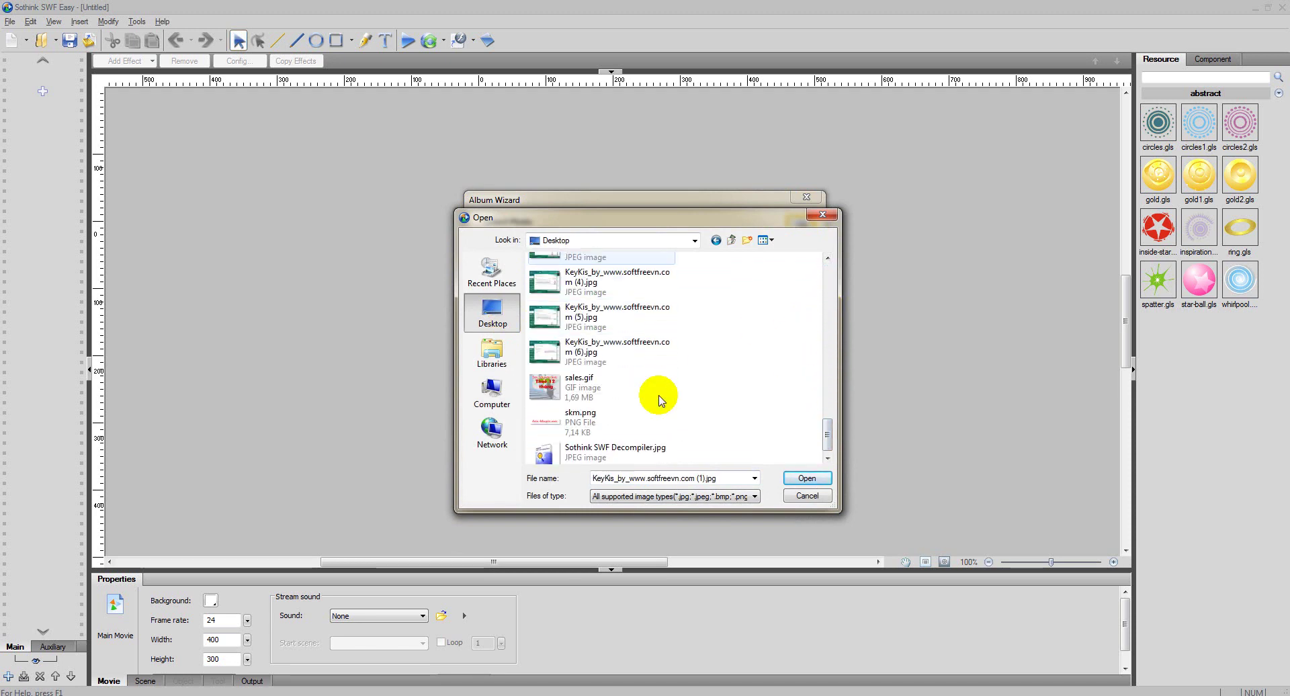
pyautogui.keyDown('shift'); pyautogui.click(588, 349); pyautogui.keyUp('shift')
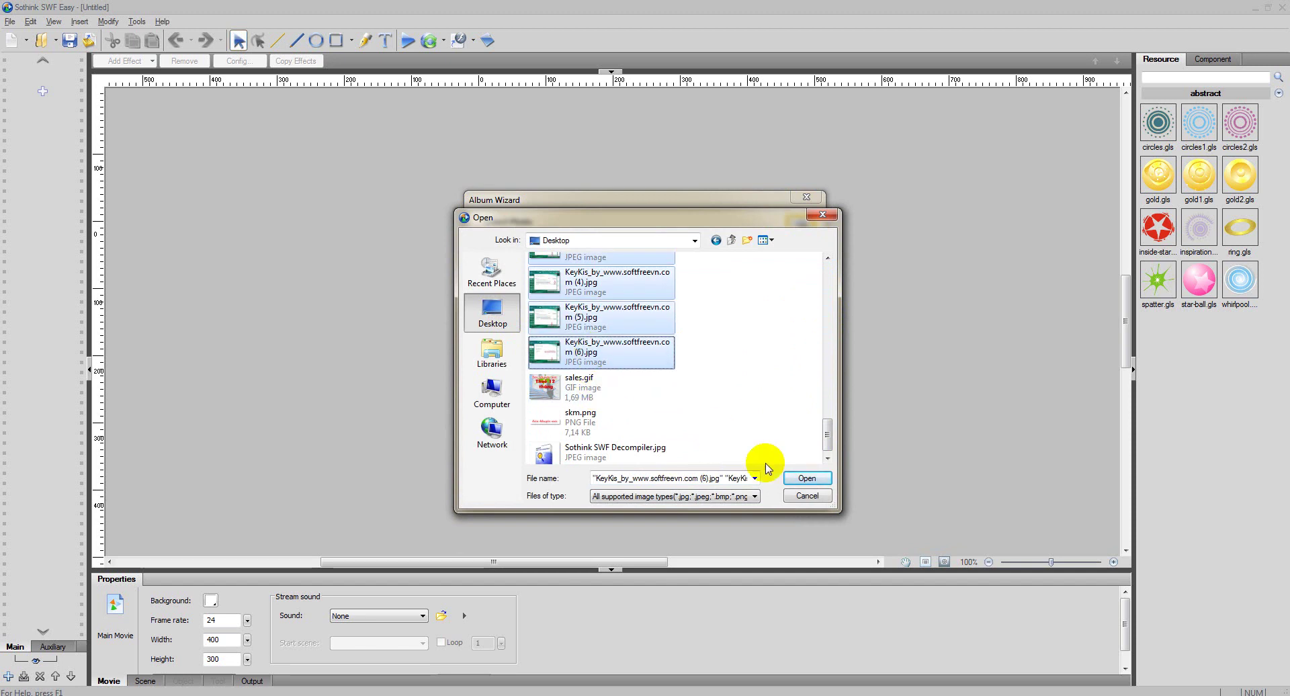
pyautogui.click(805, 478)
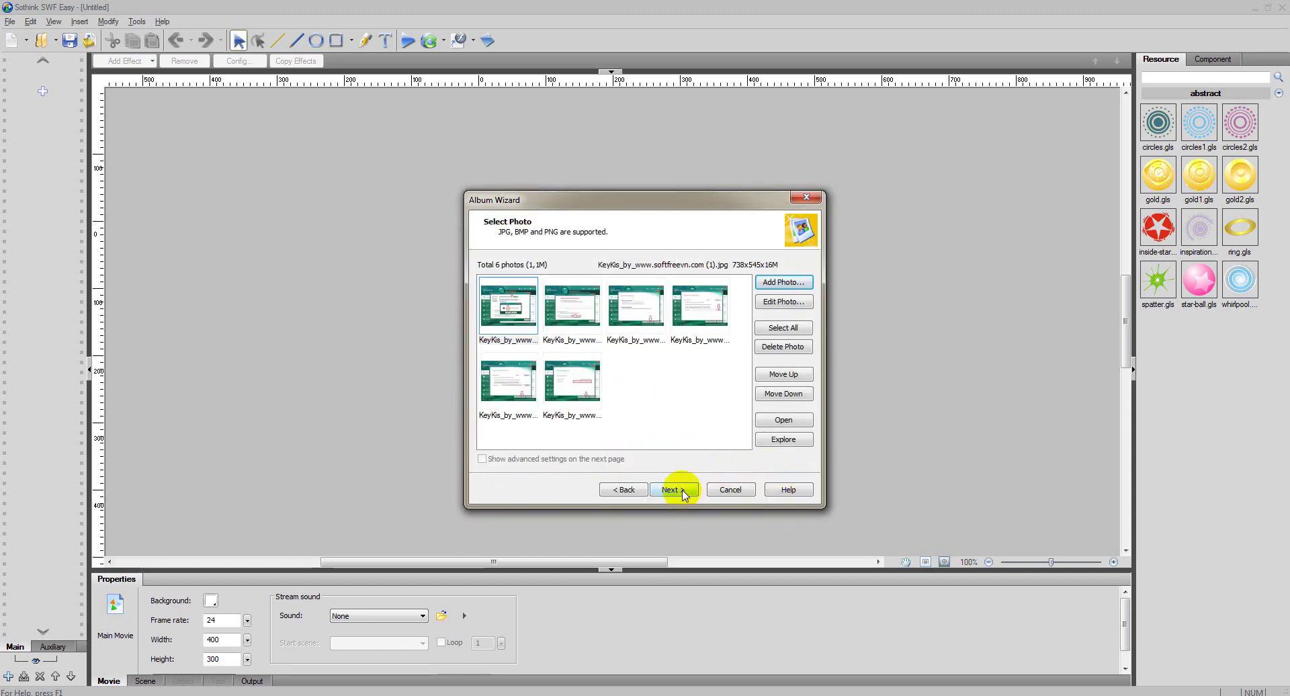
# Set the album page background to Flower, keep the other flip settings, and generate the album.
pyautogui.click(681, 492)
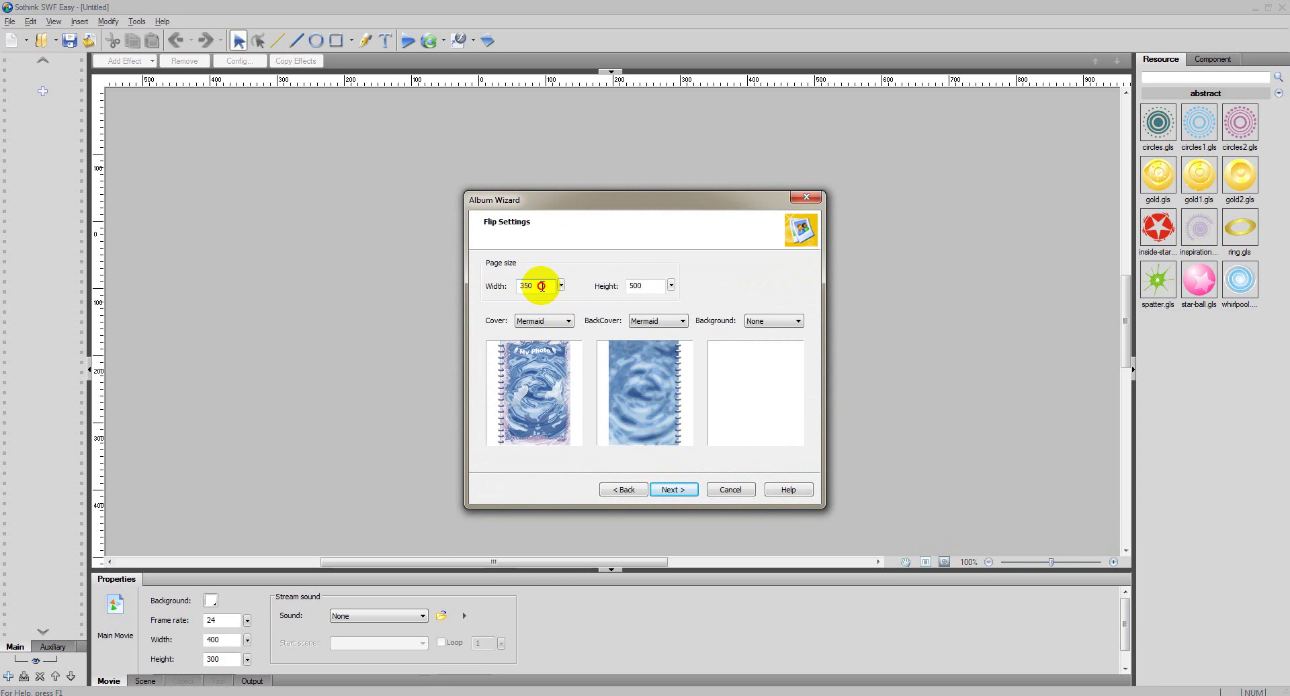
pyautogui.moveTo(547, 286); pyautogui.dragTo(489, 286)
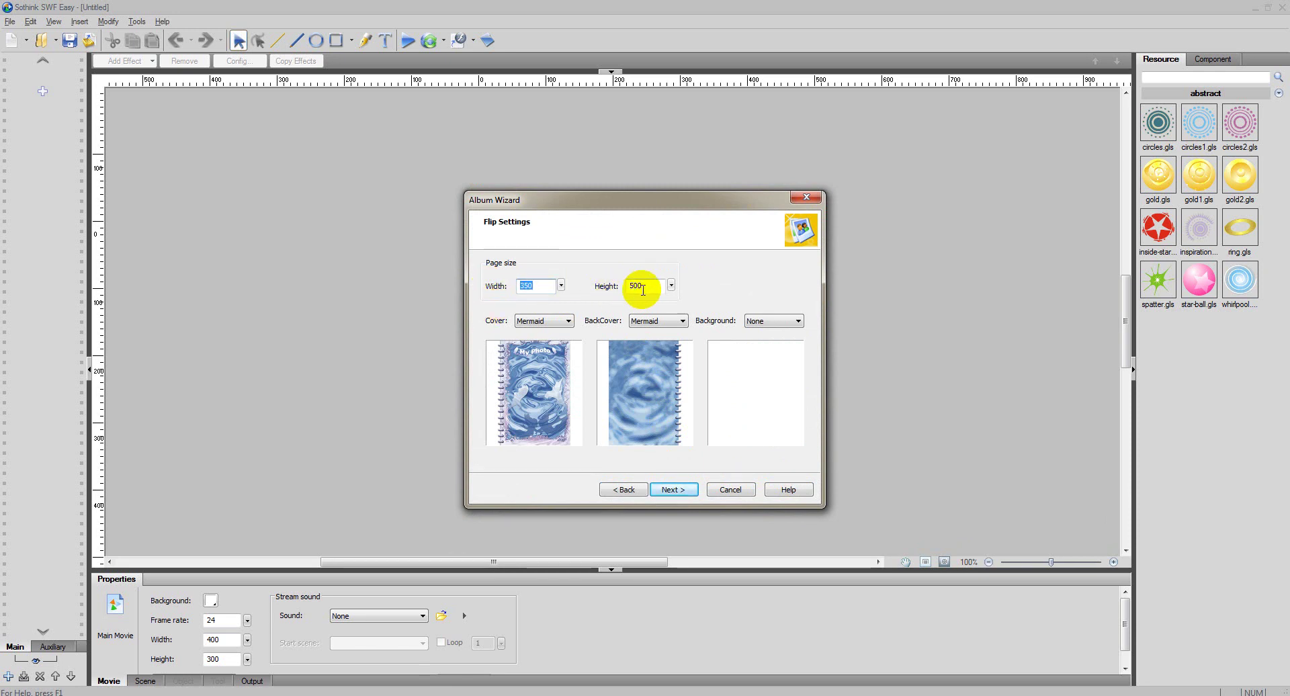
pyautogui.click(787, 323)
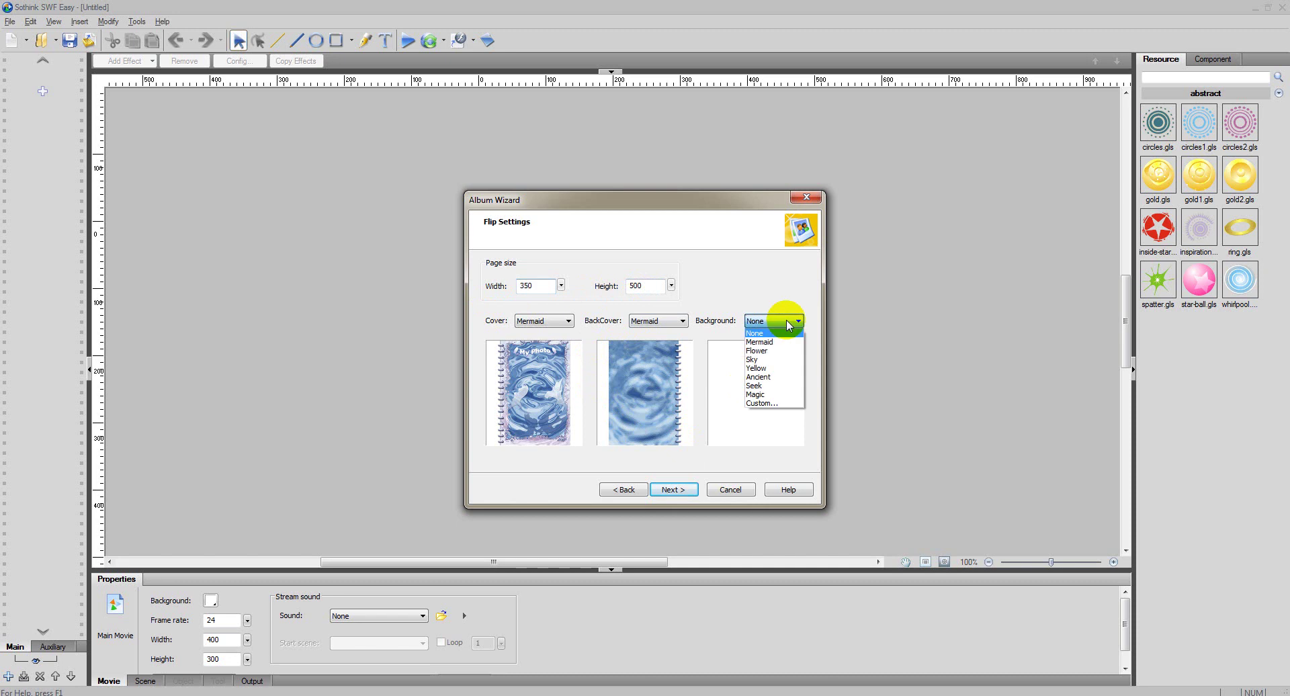
pyautogui.click(760, 352)
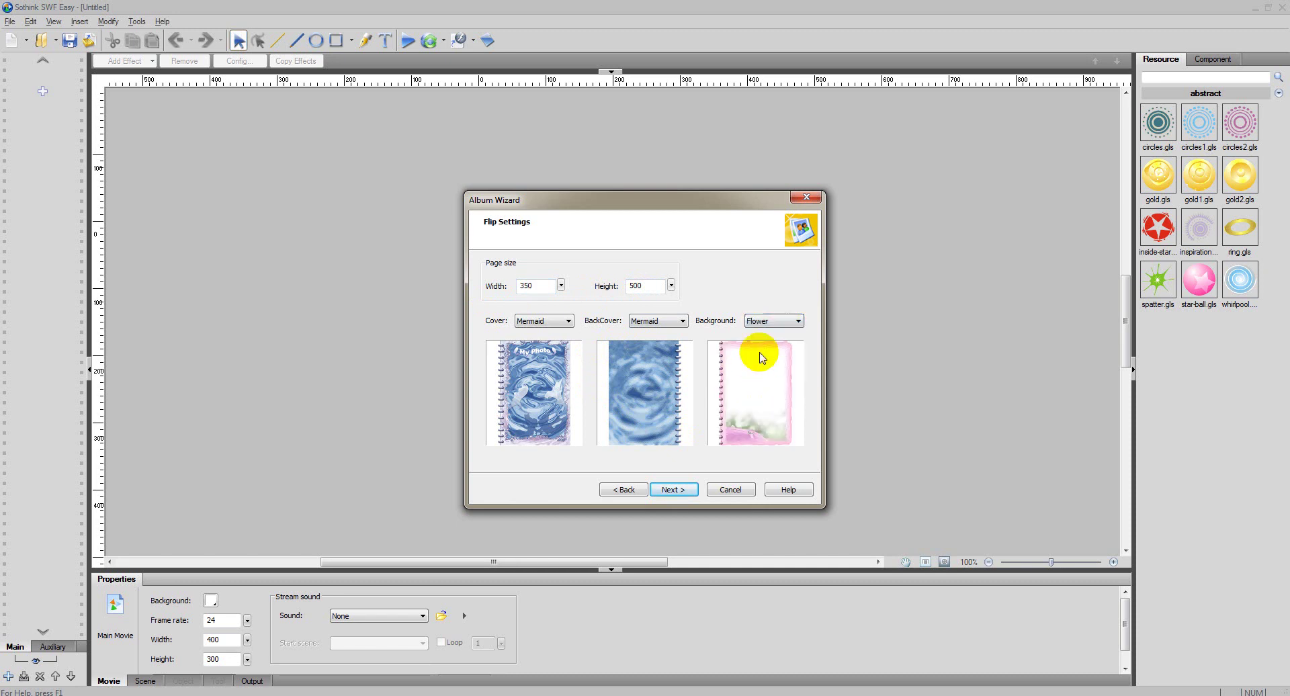
pyautogui.click(676, 491)
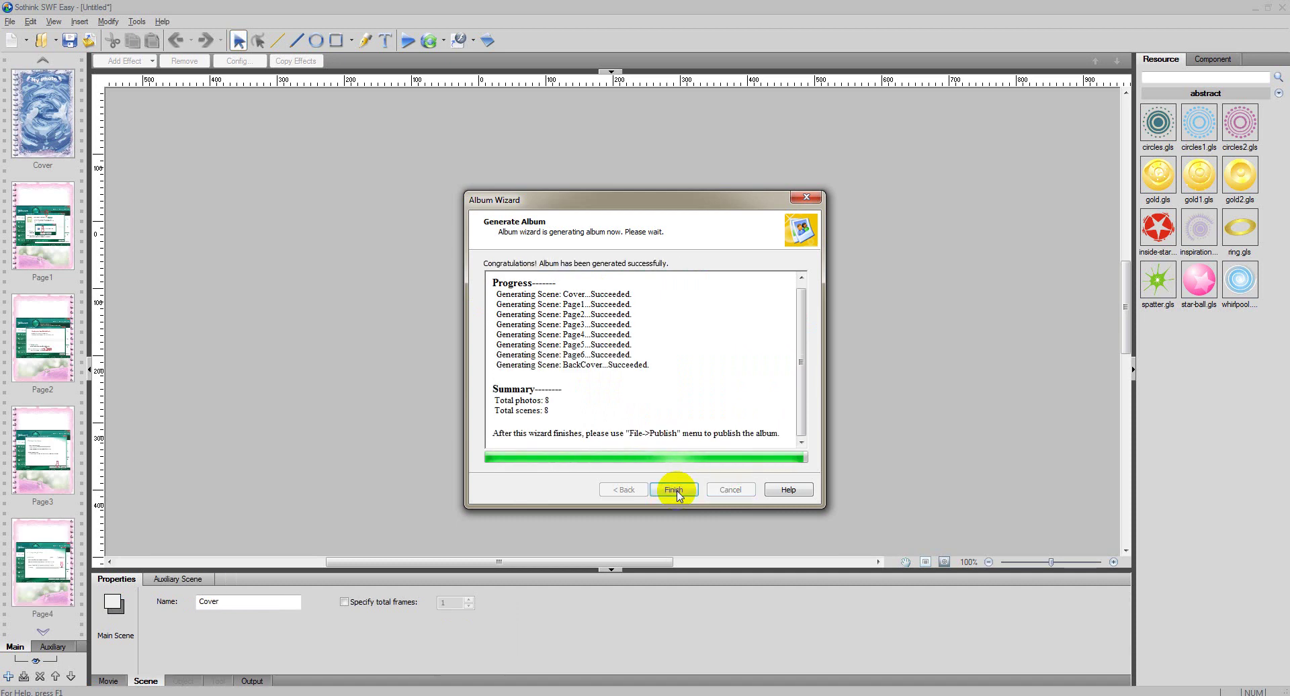
pyautogui.click(674, 490)
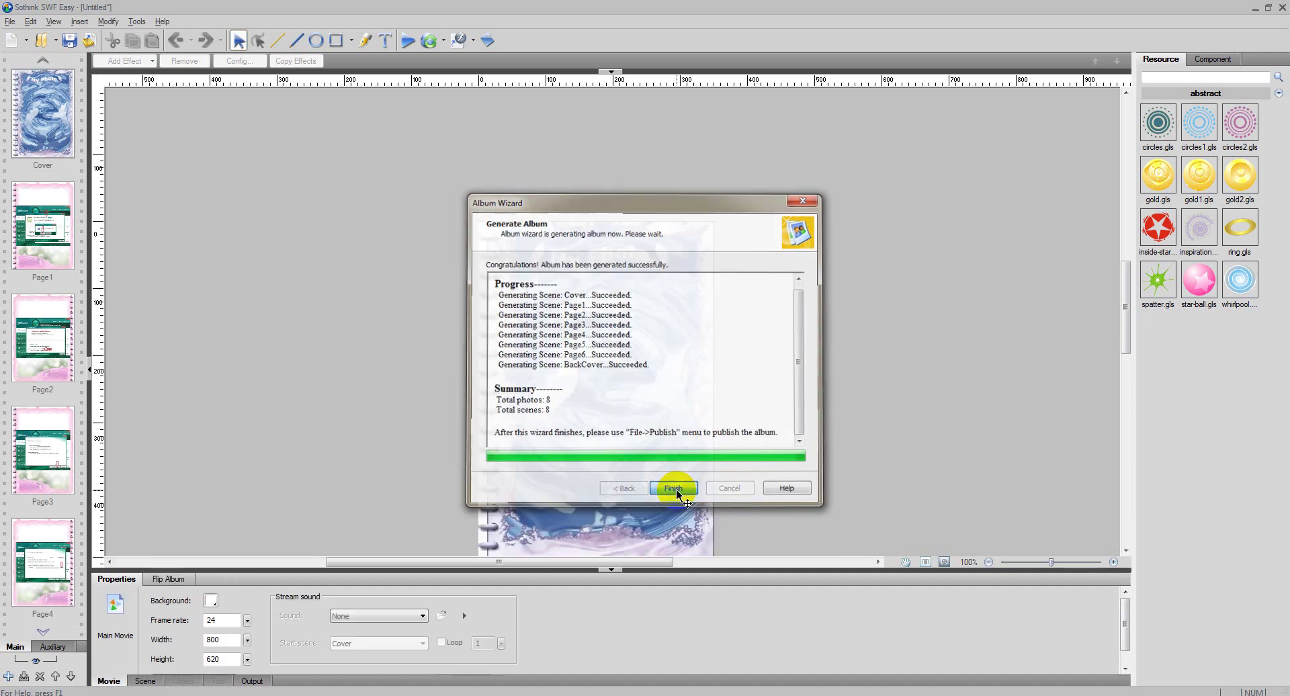
# Preview the flip album, page forward through the photos and back to the first page, and close the preview.
pyautogui.click(408, 44)
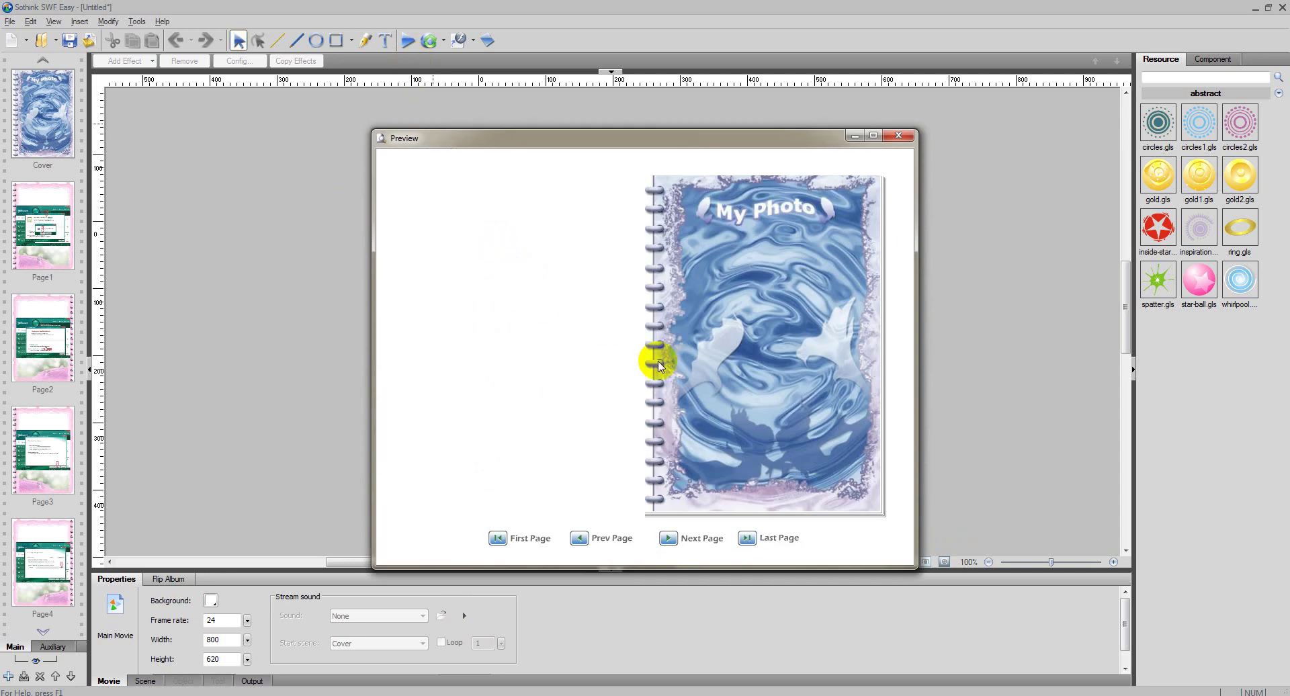
pyautogui.click(698, 538)
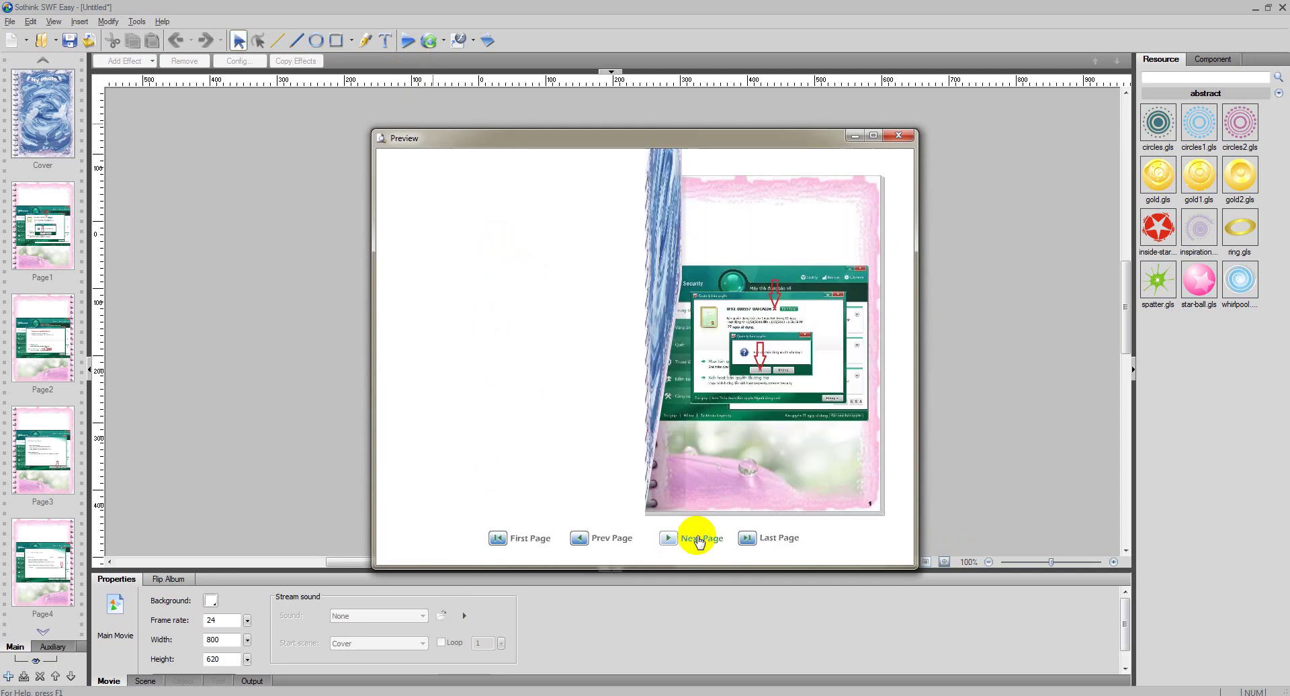
pyautogui.click(698, 538)
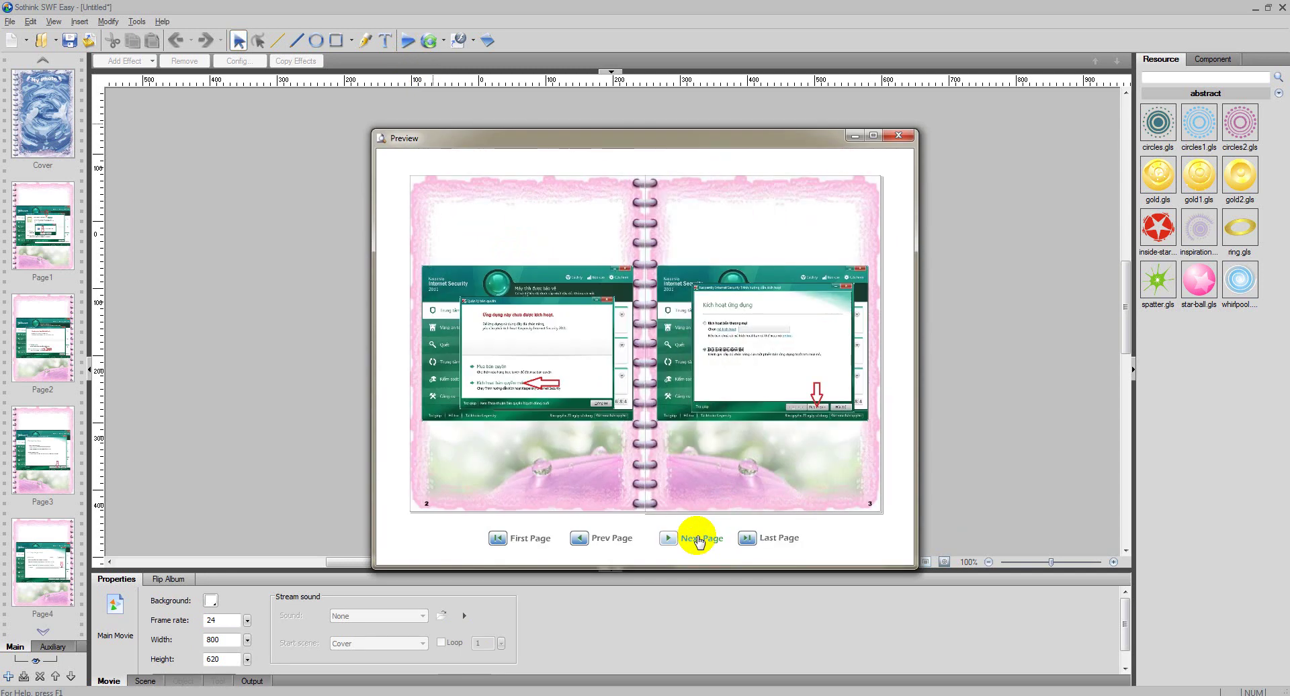
pyautogui.click(698, 538)
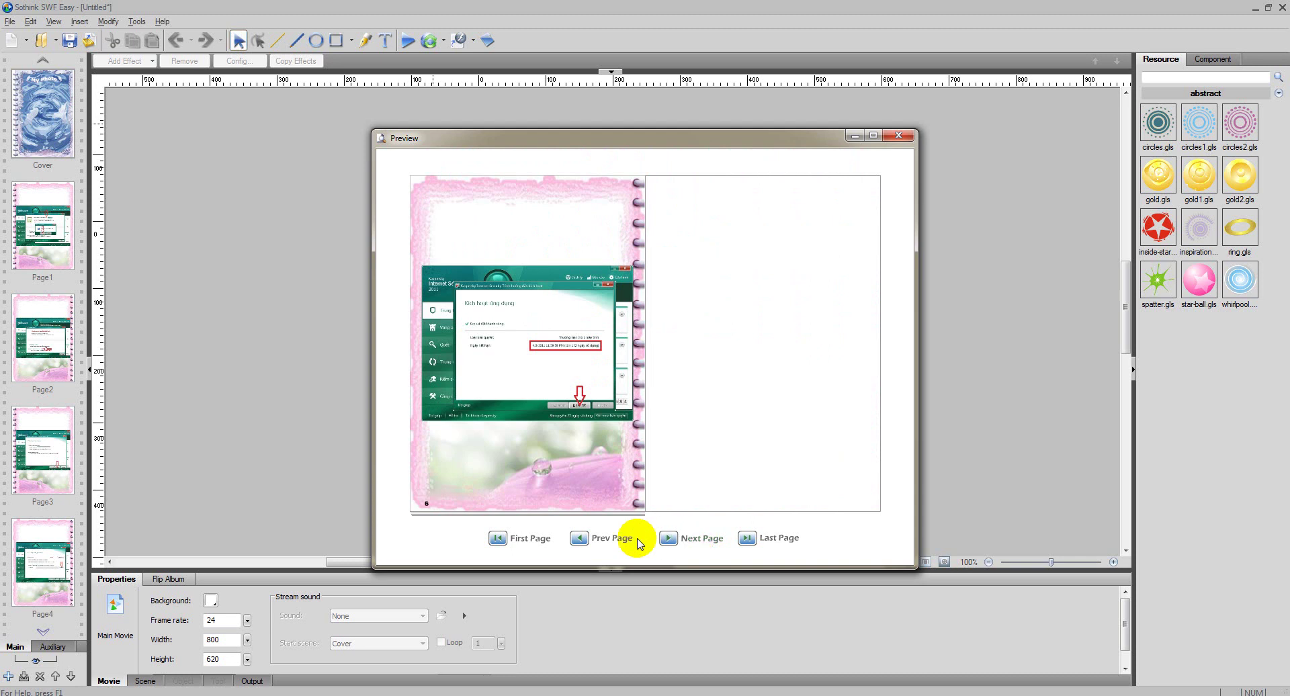
pyautogui.click(593, 538)
pyautogui.click(593, 539)
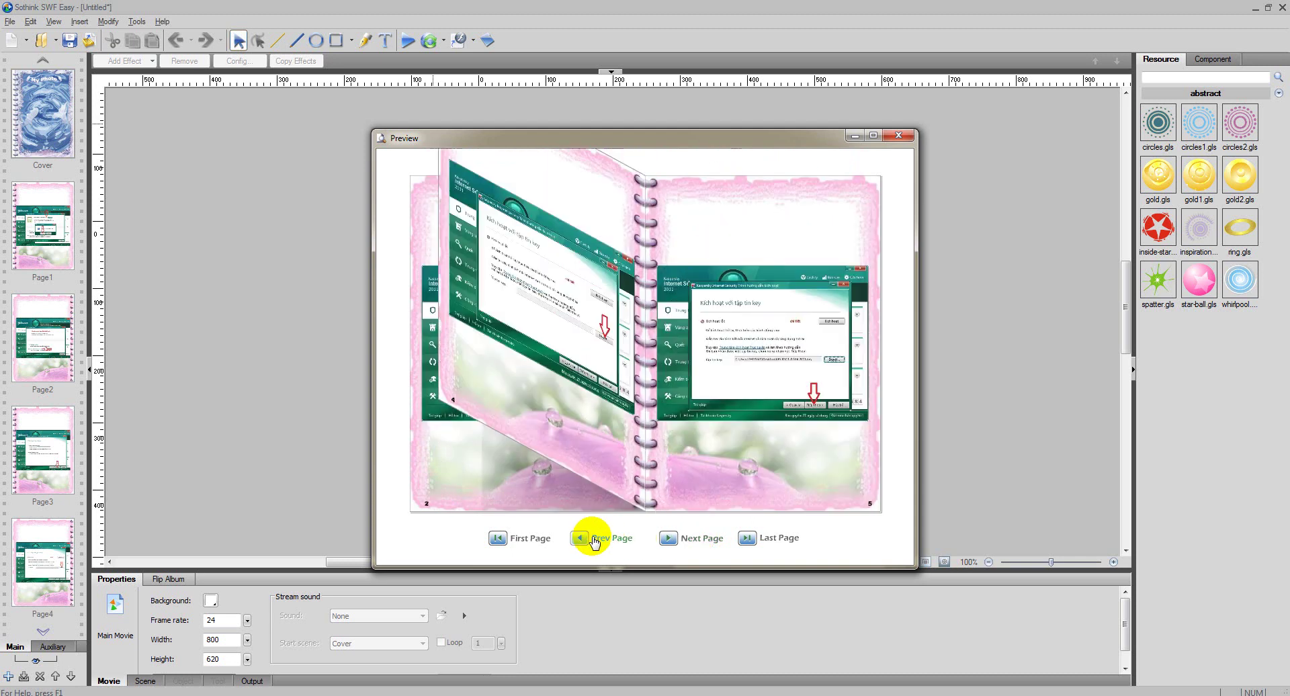
pyautogui.click(593, 538)
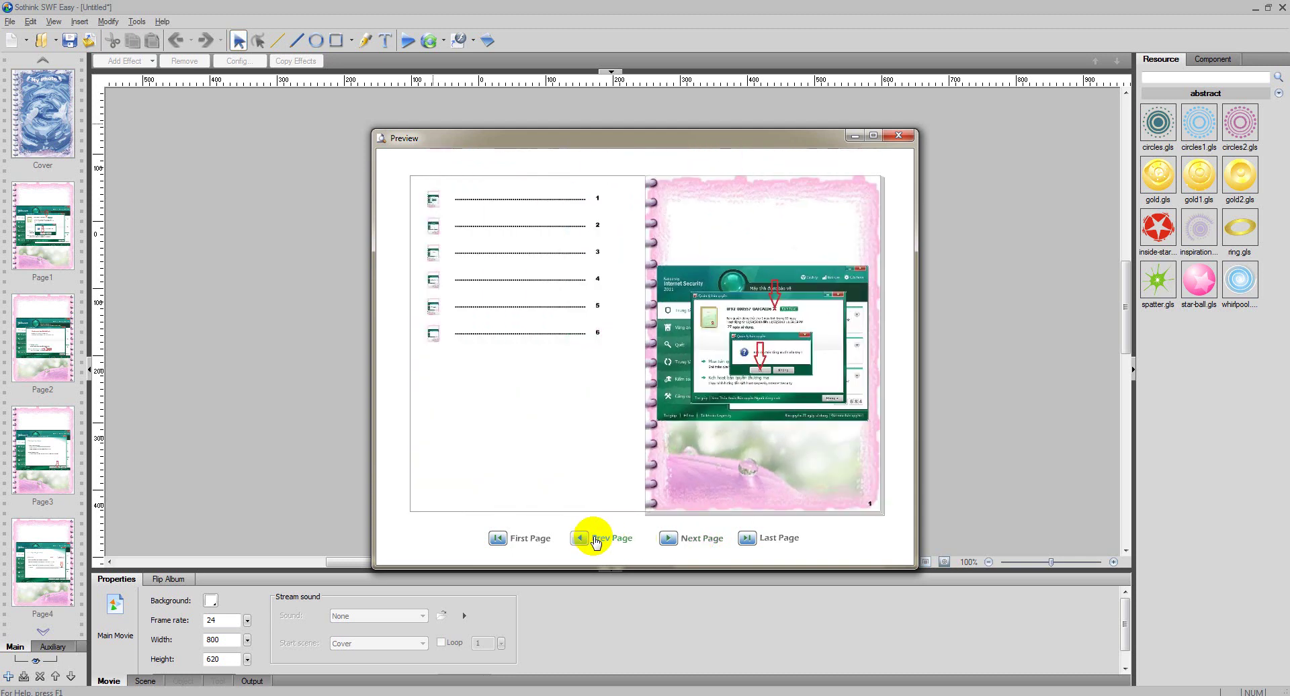
pyautogui.click(523, 541)
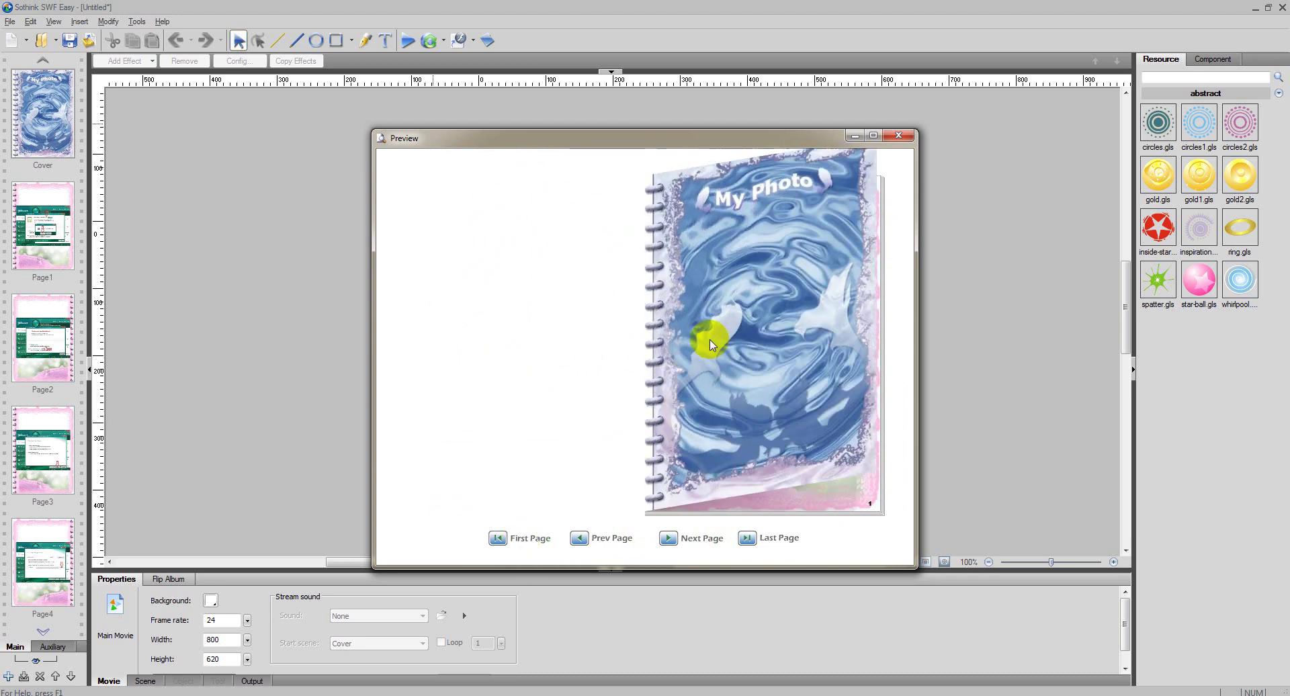
pyautogui.click(899, 136)
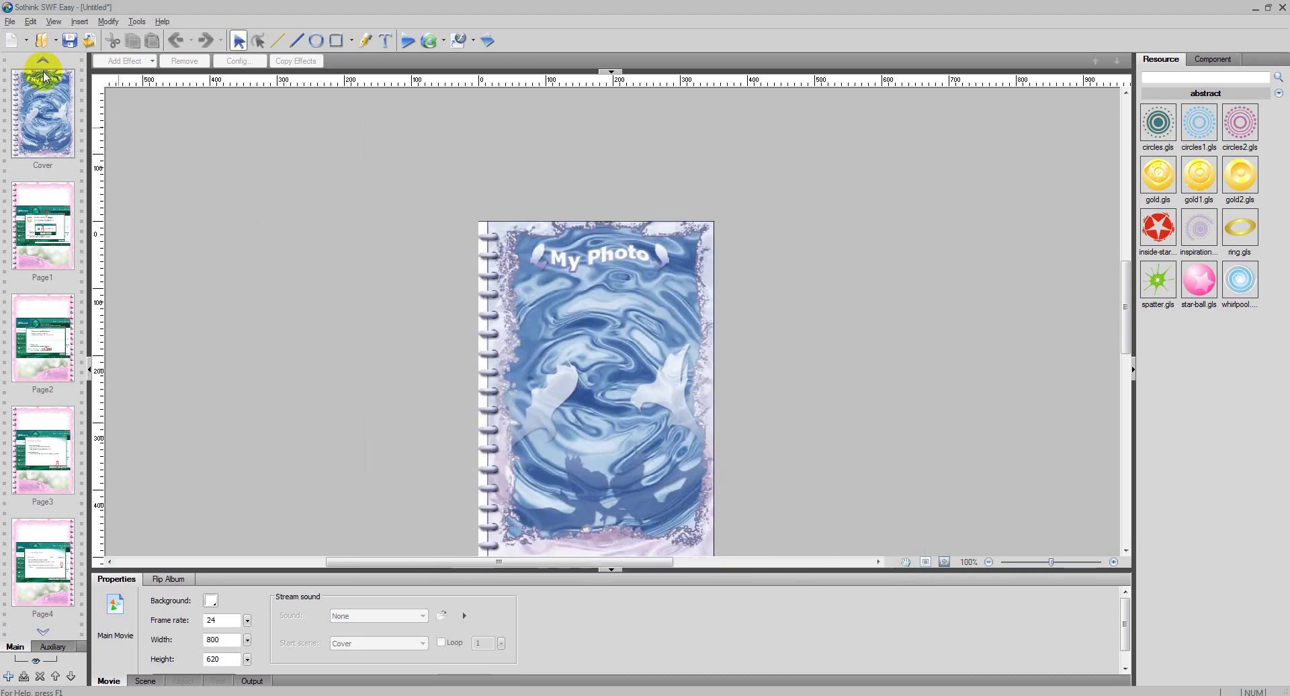
# Create a new document from the 300x250 red banner template with the orange 50% badge and "your heading text".
pyautogui.click(10, 21)
pyautogui.click(106, 53)
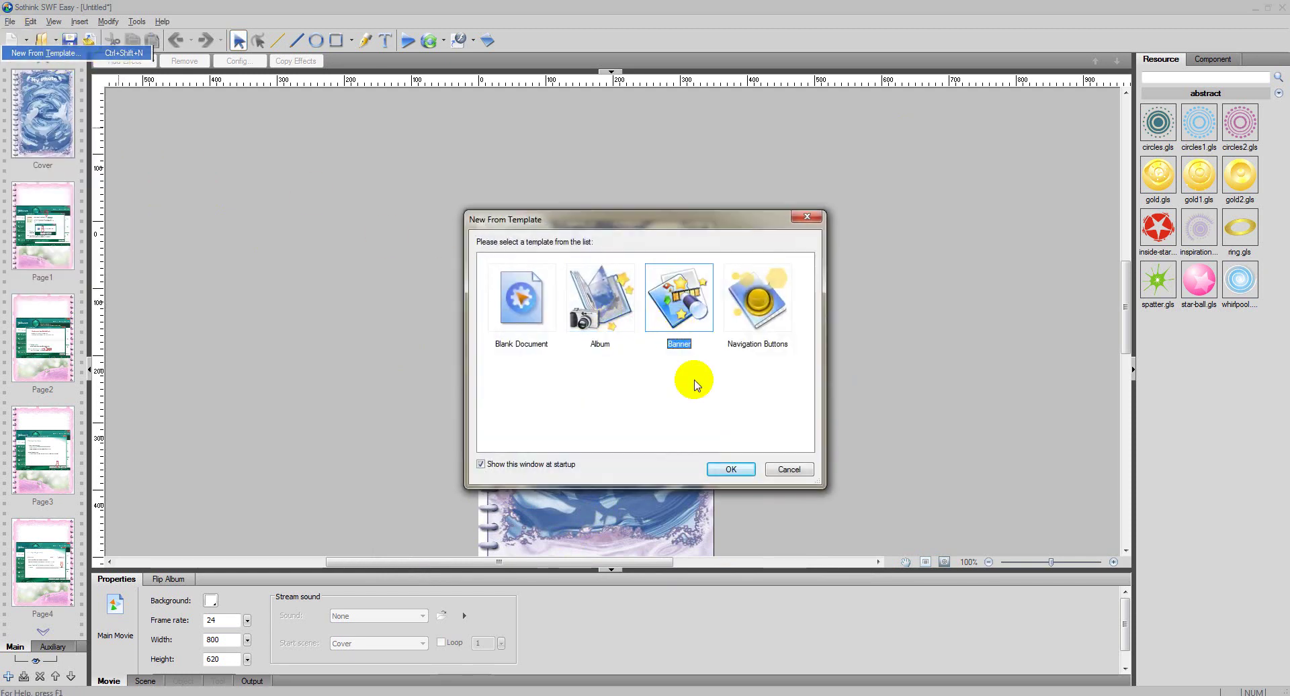
pyautogui.click(731, 469)
pyautogui.click(656, 386)
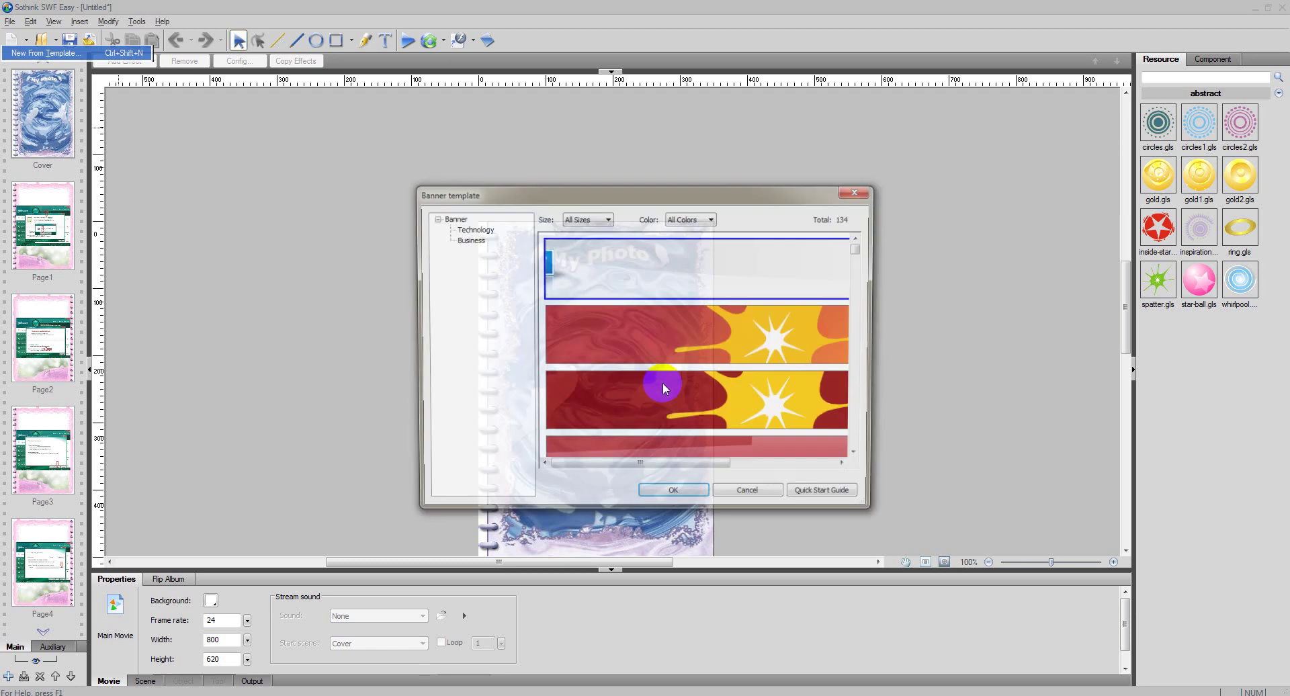
pyautogui.click(602, 222)
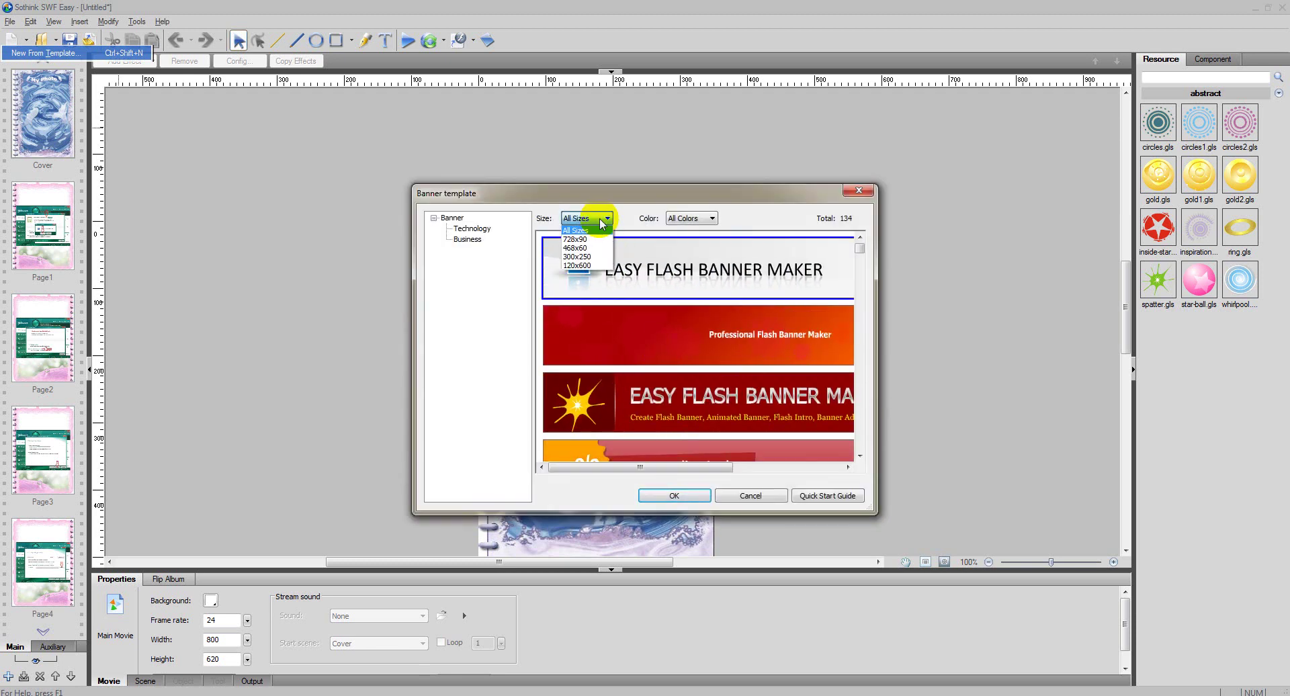
pyautogui.click(577, 257)
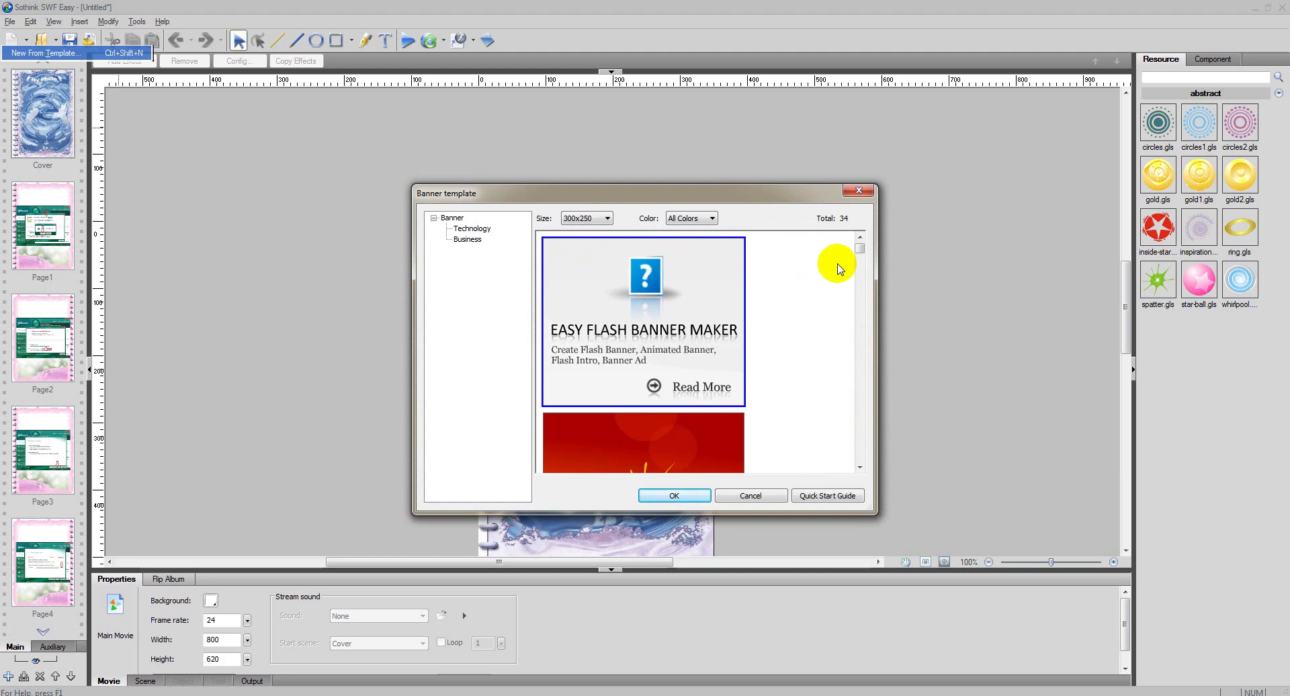
pyautogui.moveTo(862, 254); pyautogui.dragTo(862, 270)
pyautogui.click(692, 406)
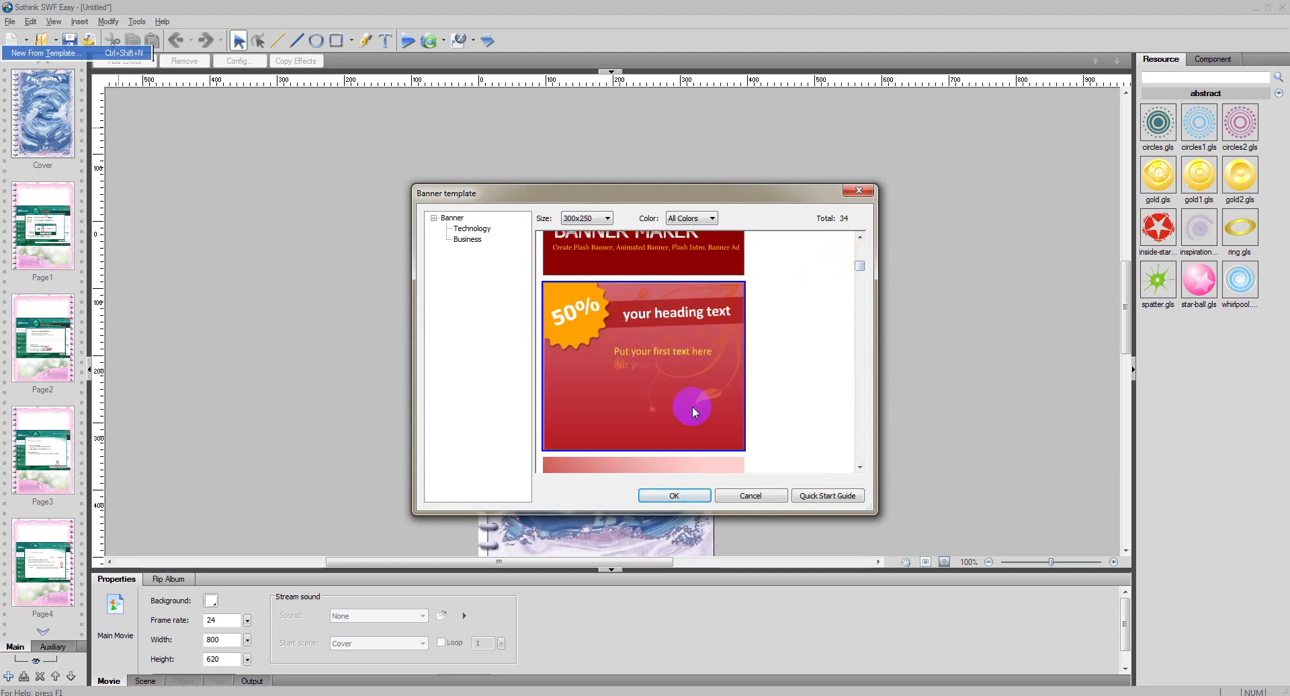
pyautogui.click(680, 494)
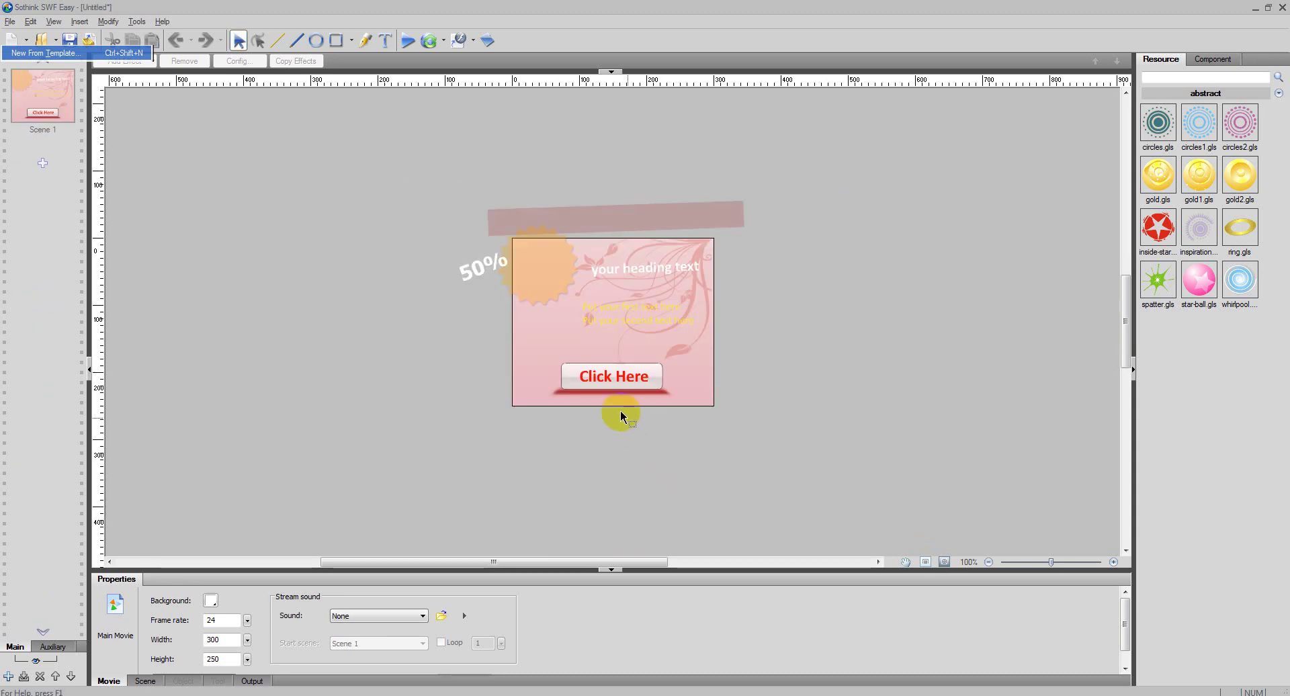
# Change the banner's "50%" text to "70%".
pyautogui.click(485, 271)
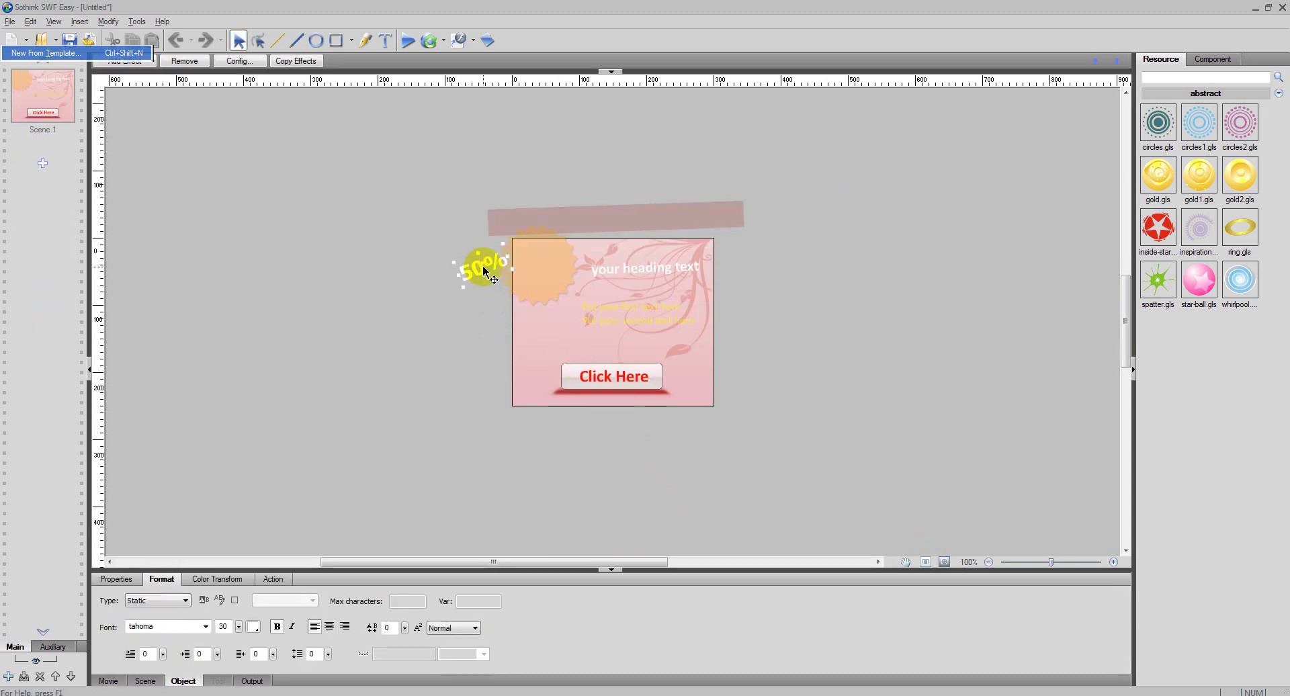
pyautogui.click(385, 41)
pyautogui.click(487, 264)
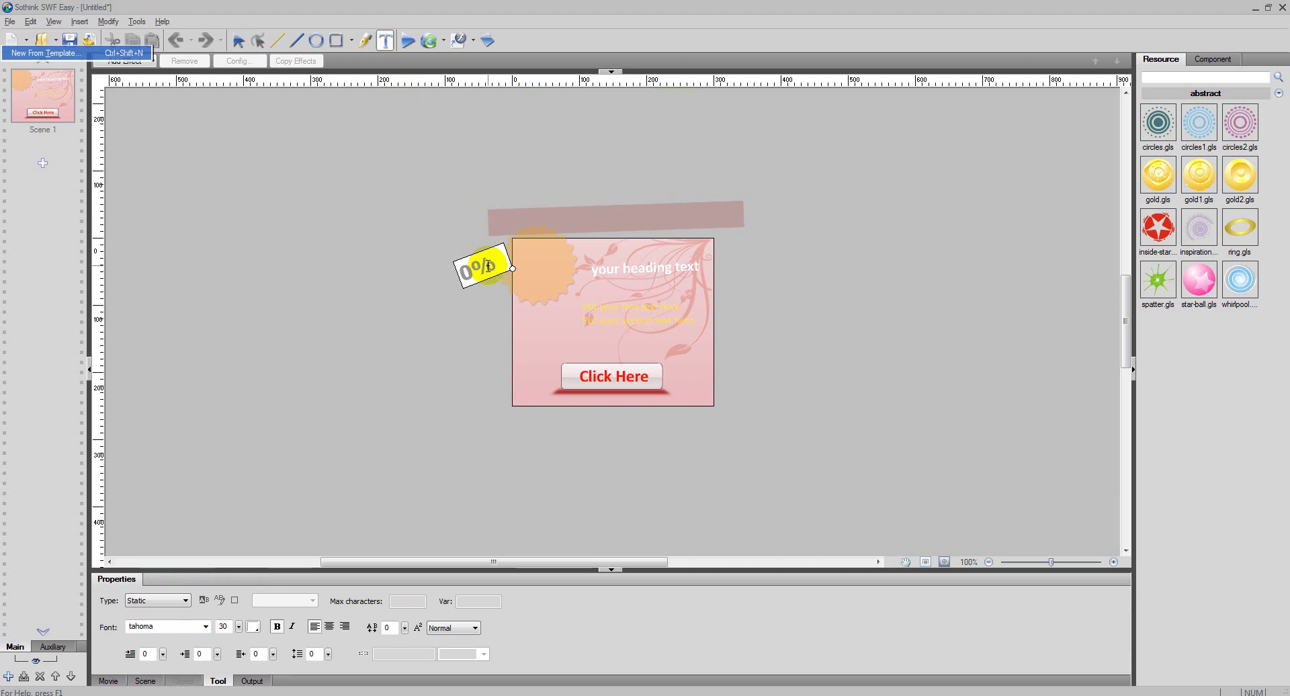
pyautogui.press('Escape')
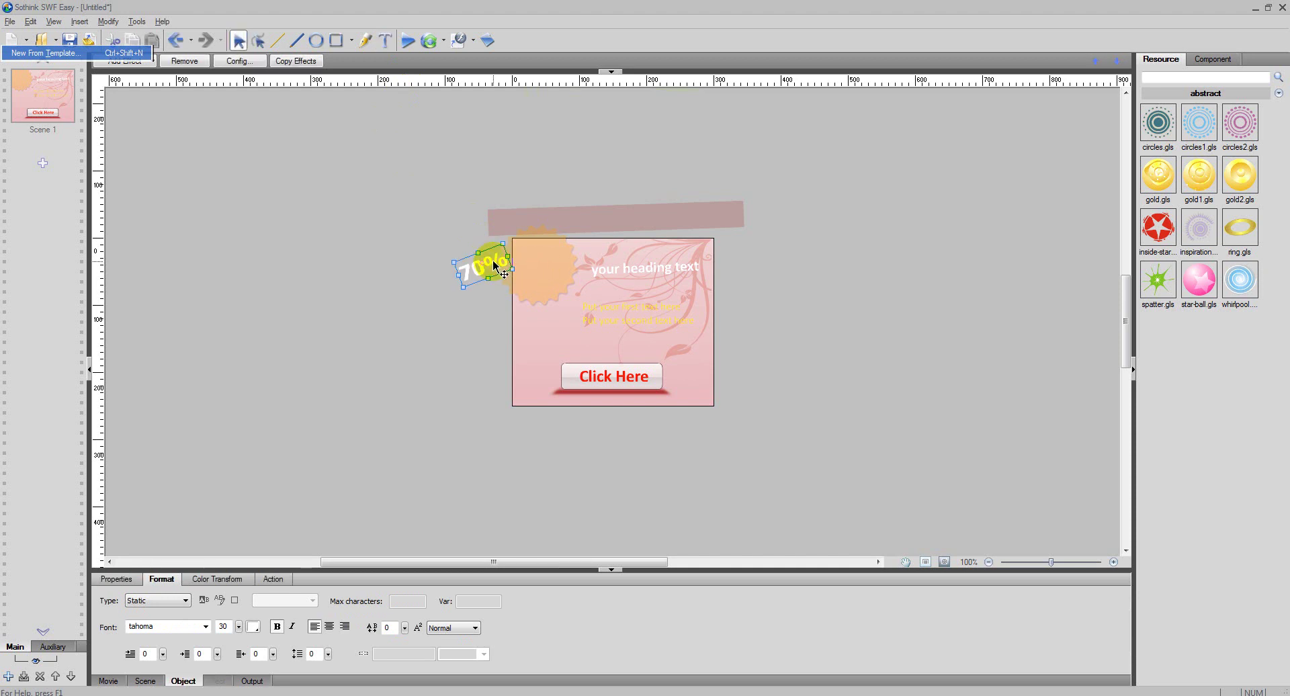
# Add the Popple effect to the banner's "70%" text after trying Stretch and Place, and preview the banner.
pyautogui.rightClick(494, 266)
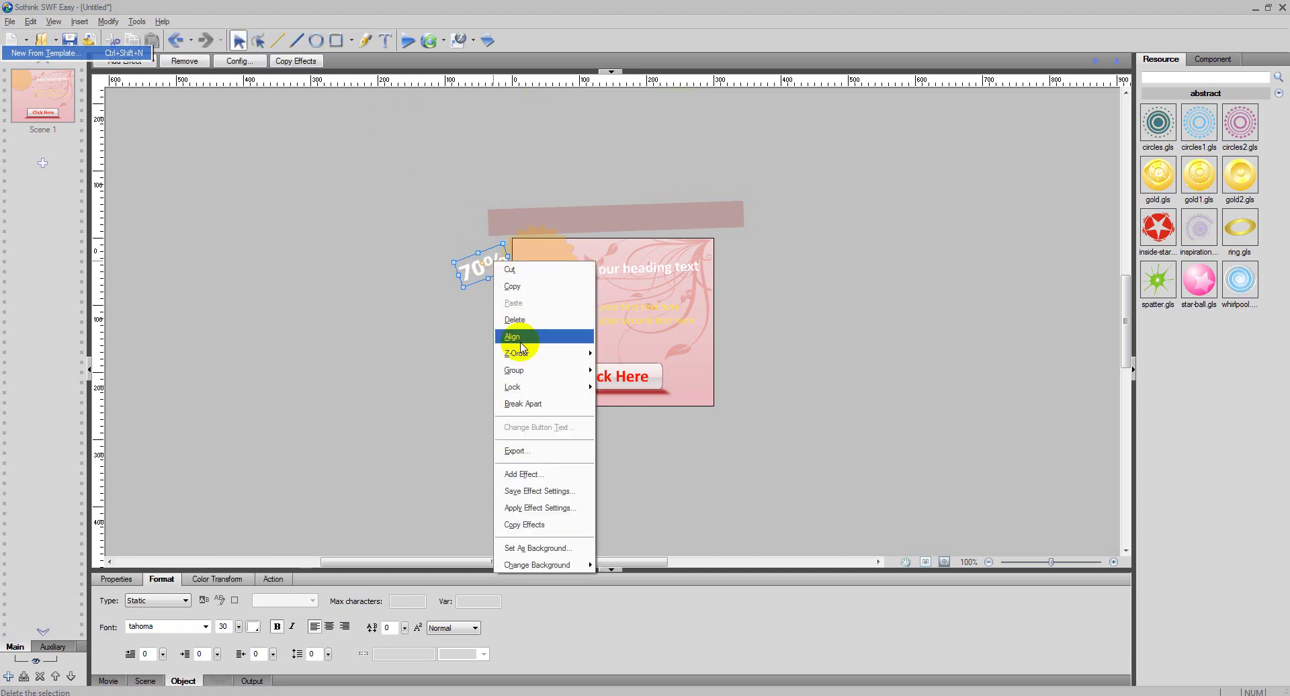
pyautogui.click(522, 476)
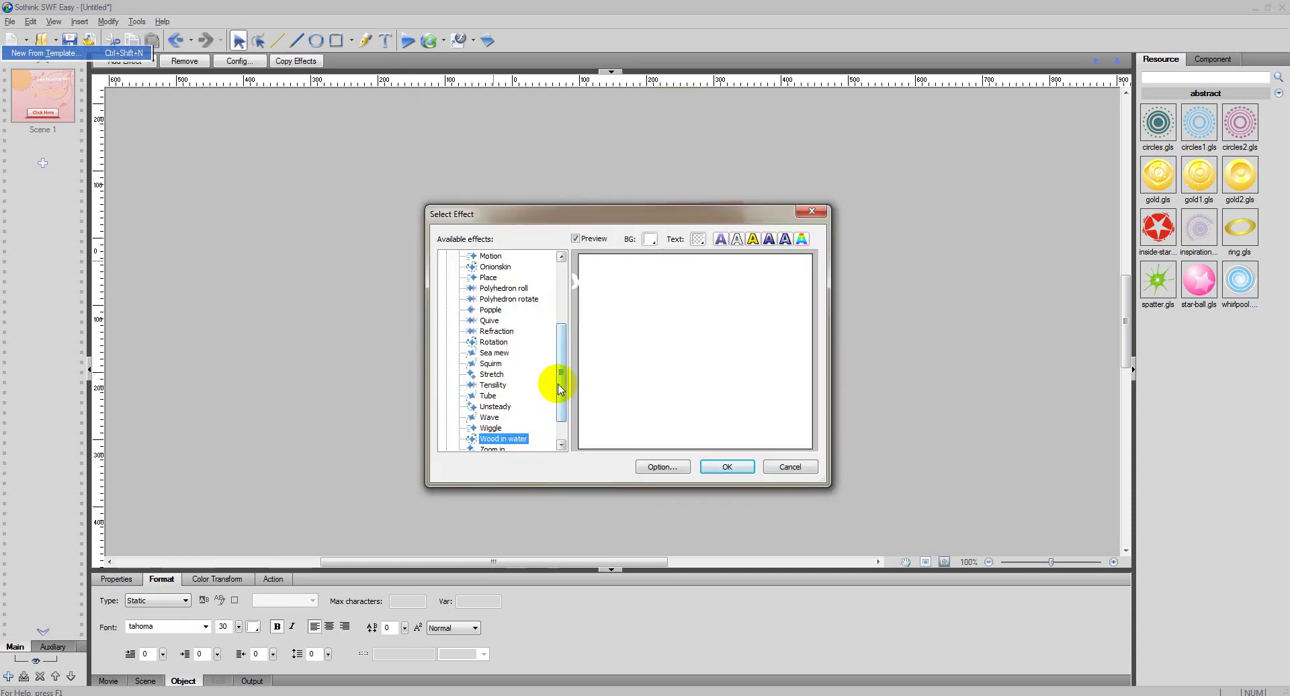
pyautogui.click(499, 375)
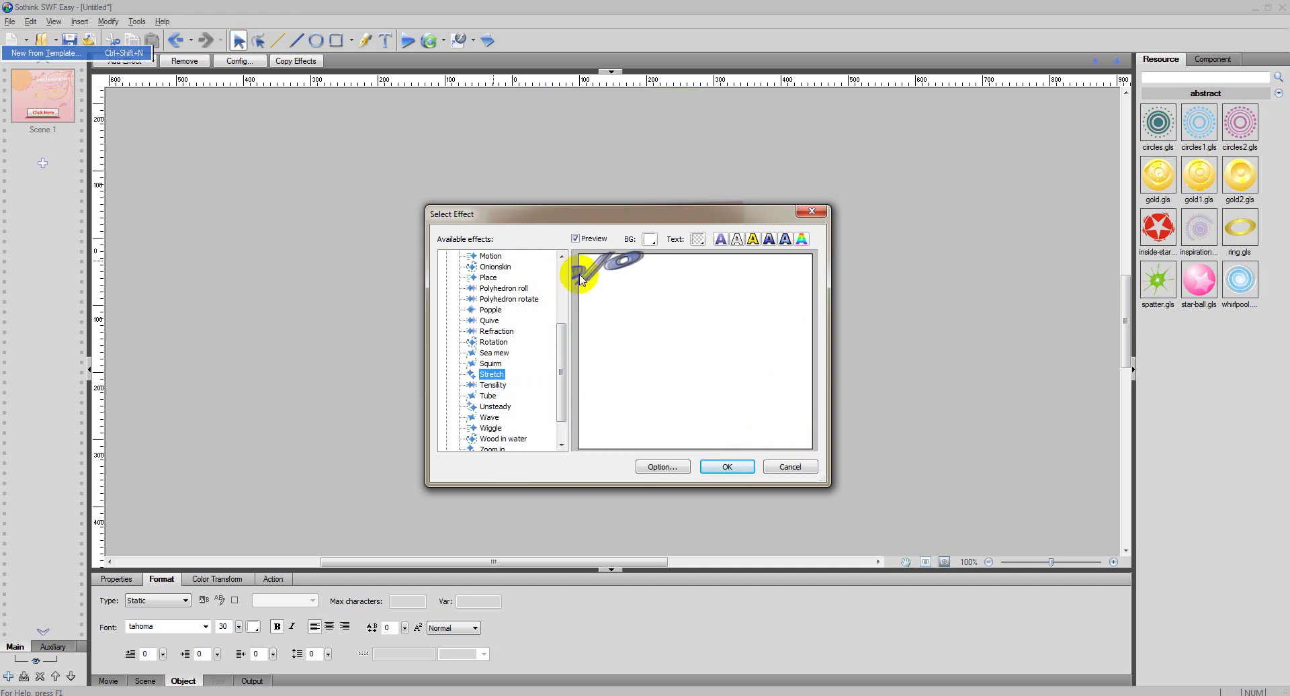
pyautogui.click(489, 278)
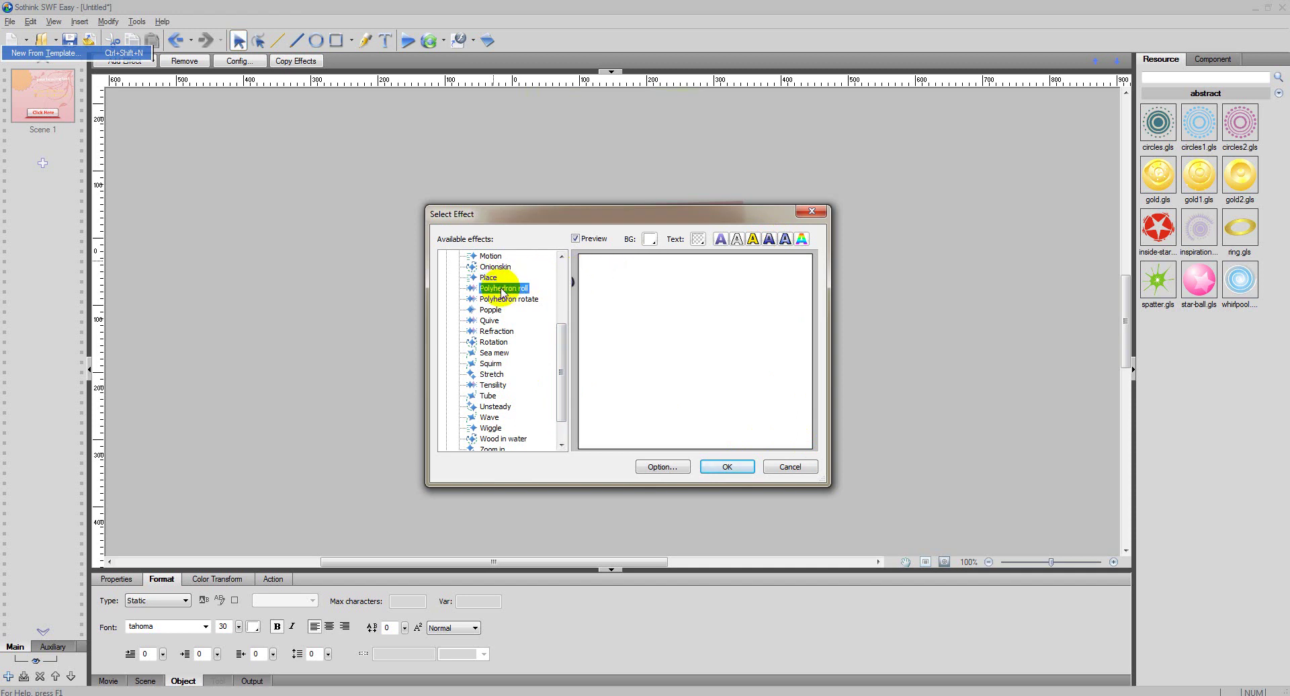
pyautogui.click(496, 311)
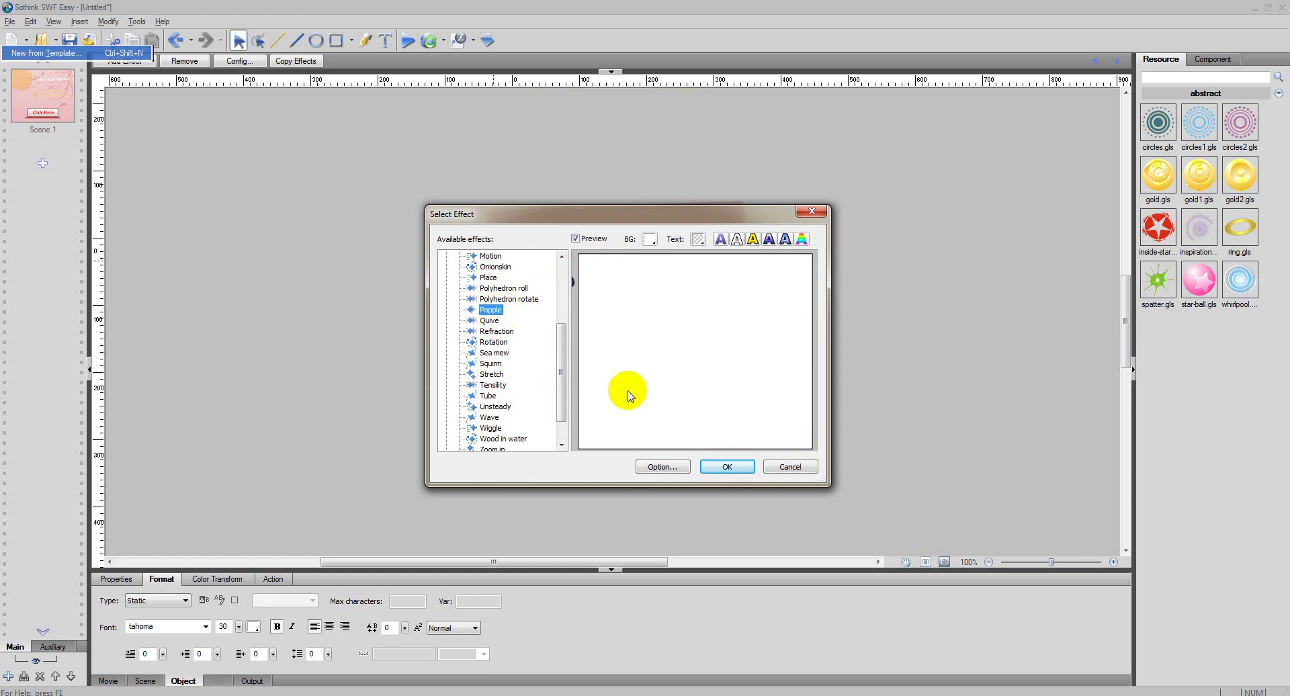
pyautogui.click(730, 467)
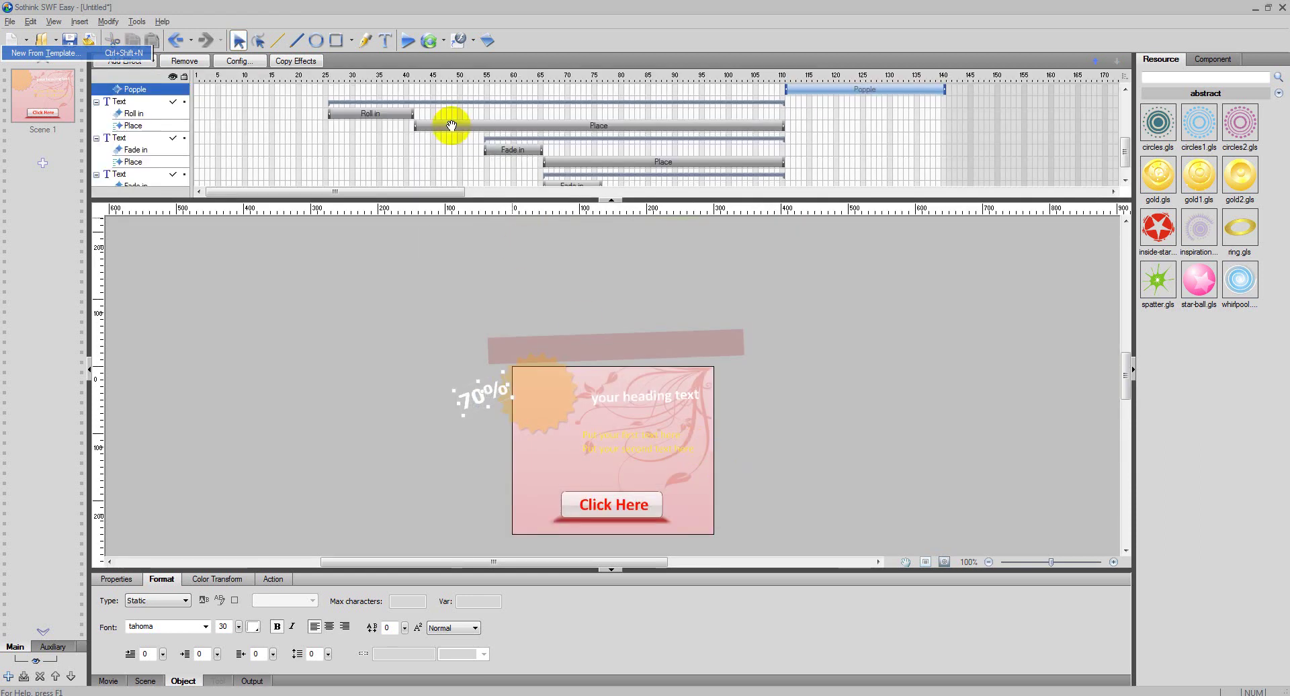
pyautogui.click(408, 40)
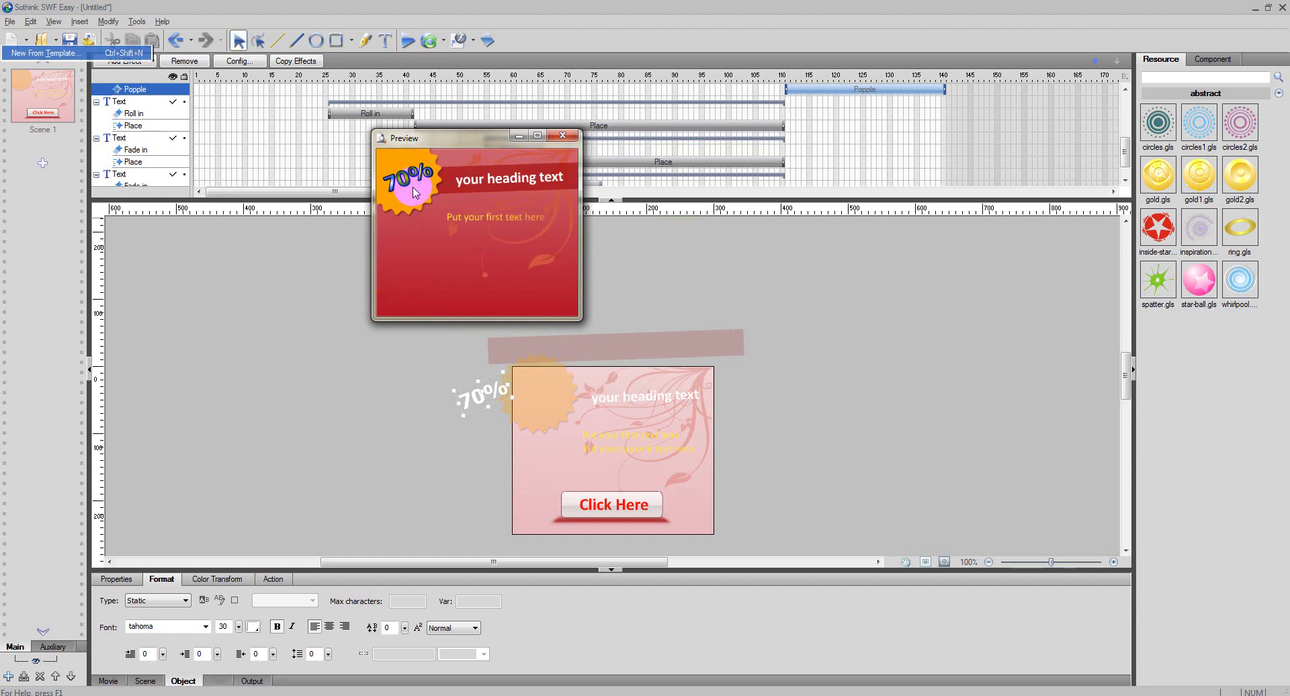
pyautogui.click(563, 136)
# Replace the banner's "your heading text" with "Noi dung QC".
pyautogui.click(611, 397)
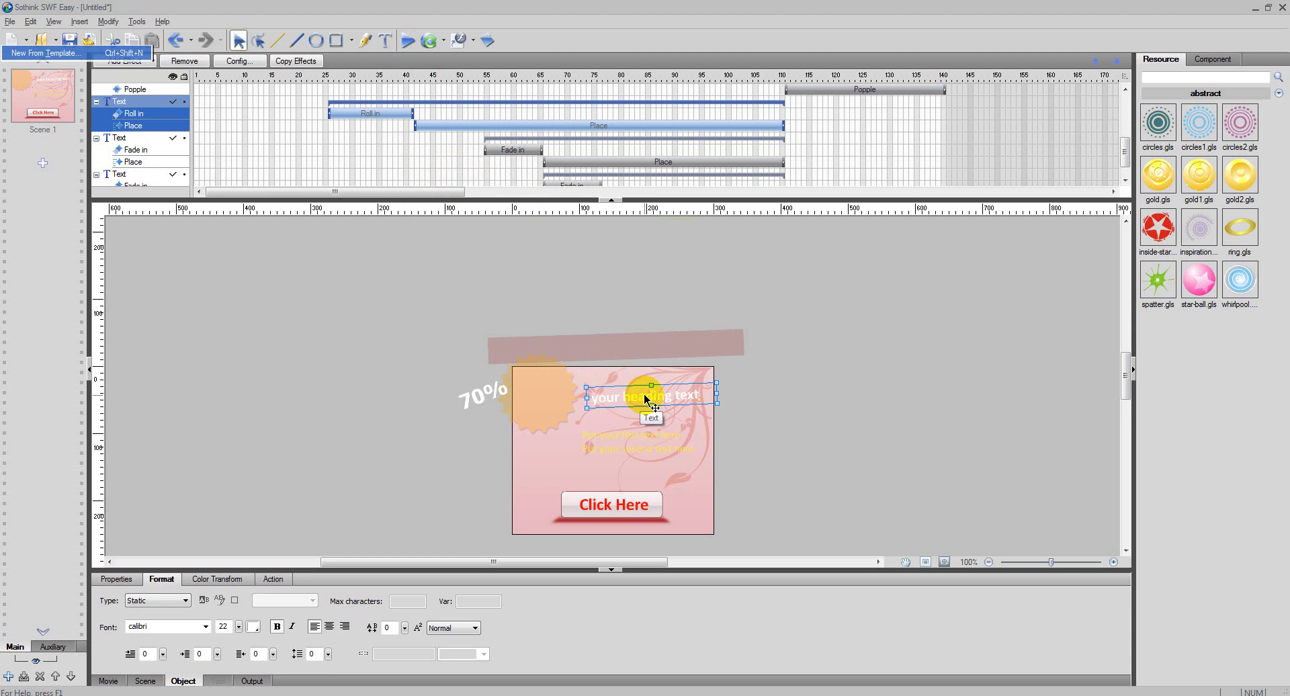
pyautogui.click(388, 41)
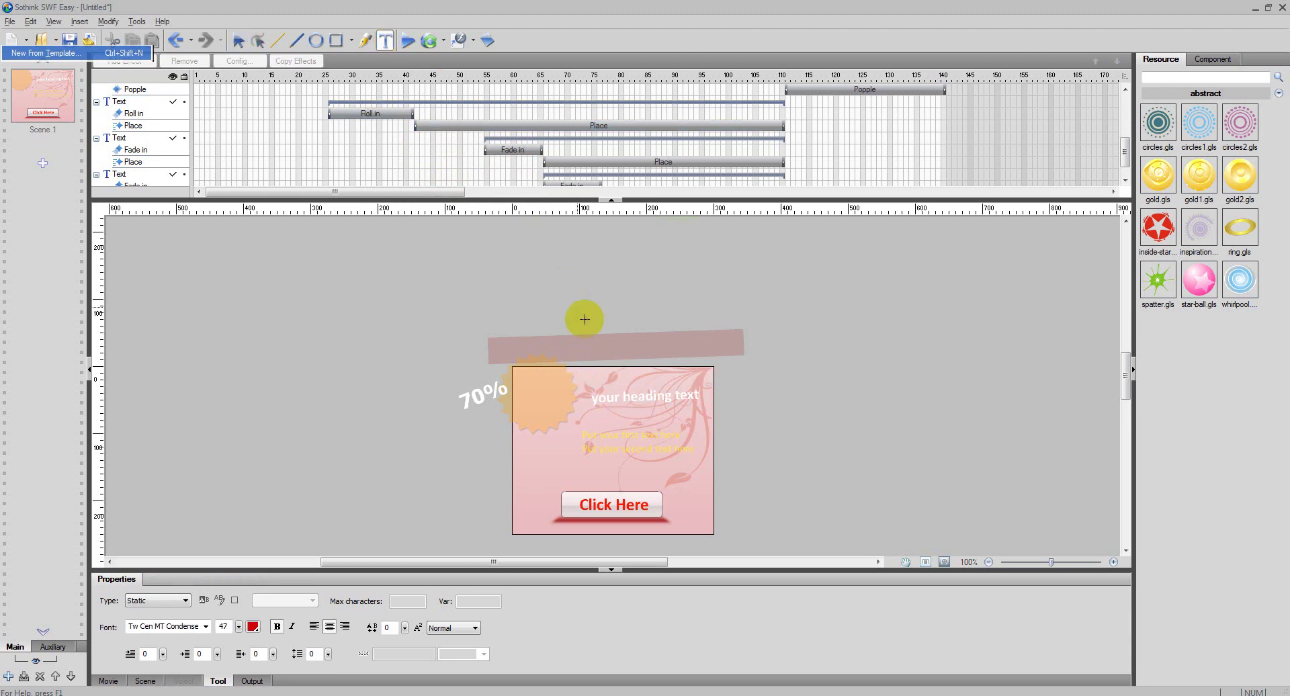
pyautogui.click(632, 396)
pyautogui.moveTo(705, 393); pyautogui.dragTo(592, 401)
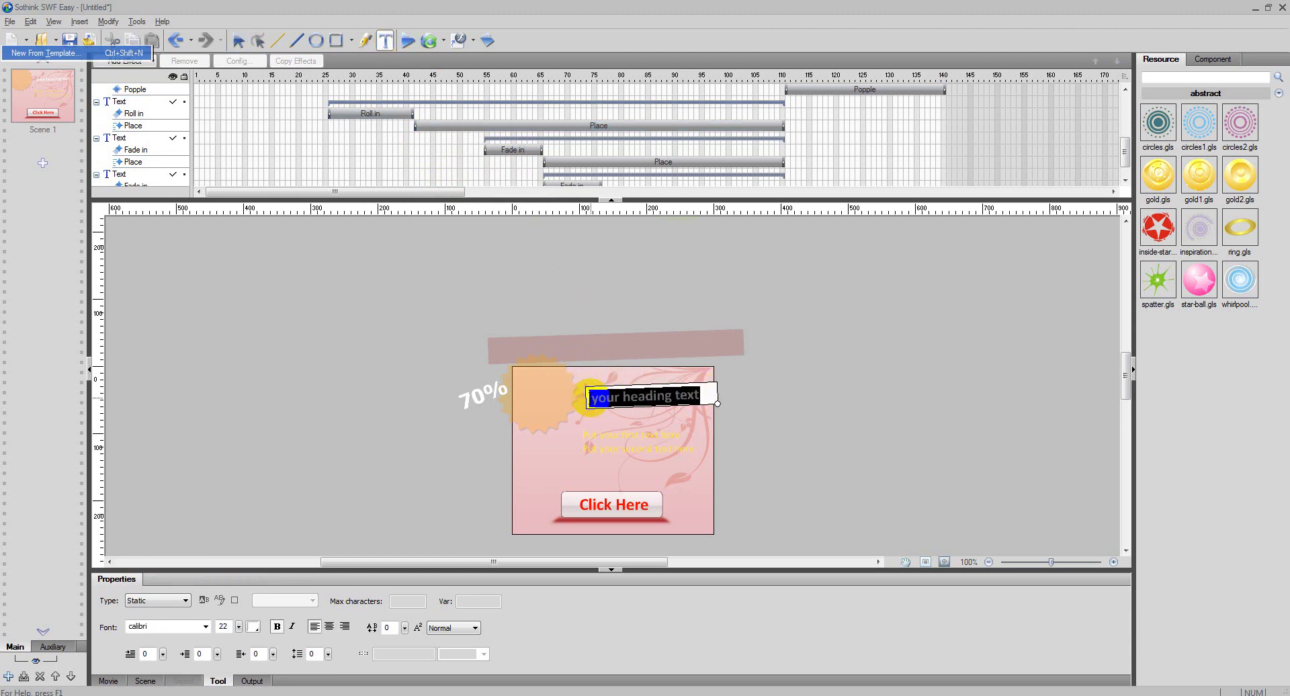
pyautogui.write('Noi dung QC')
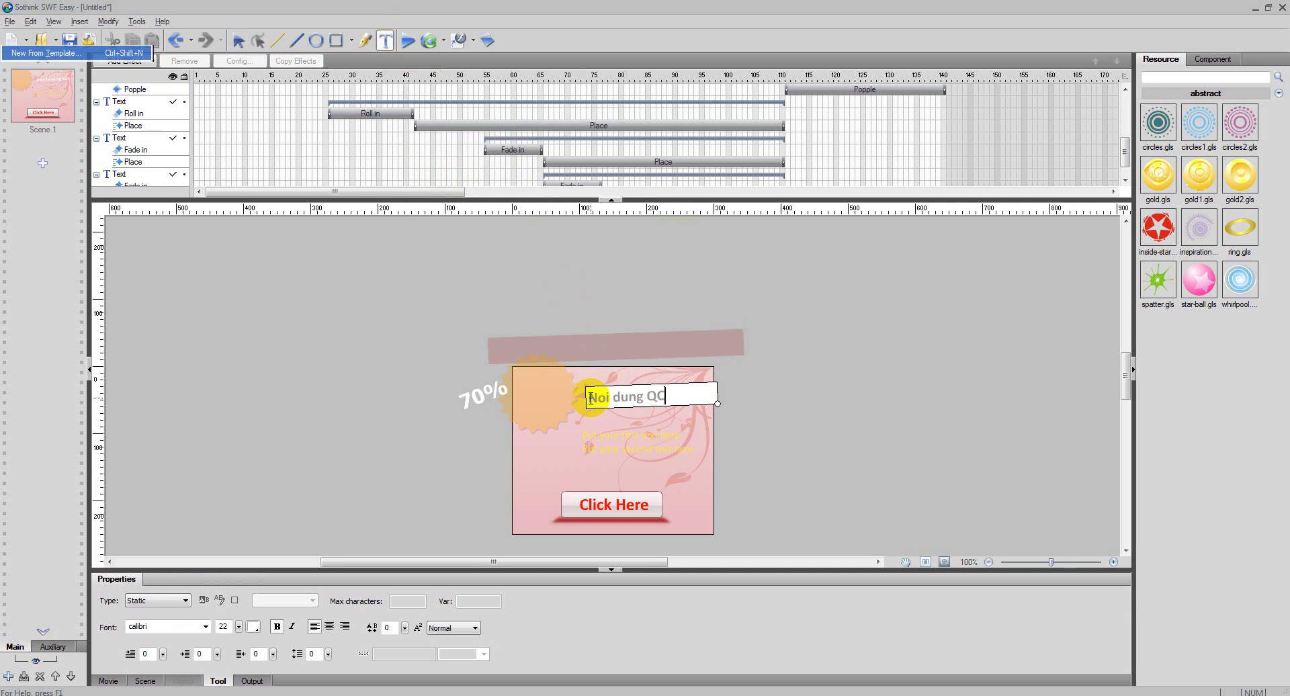
pyautogui.press('Escape')
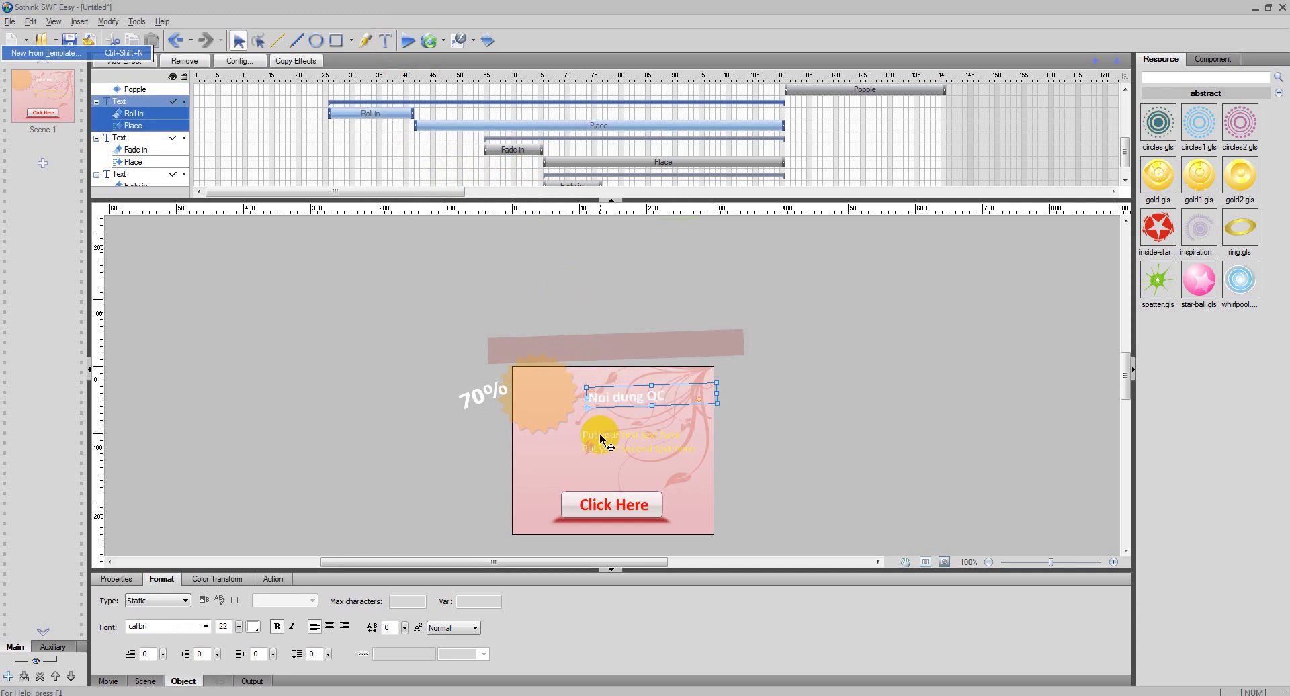
# Open the effect selection for the "Noi dung QC" heading, try Mix round, and set the text colour to red.
pyautogui.rightClick(631, 398)
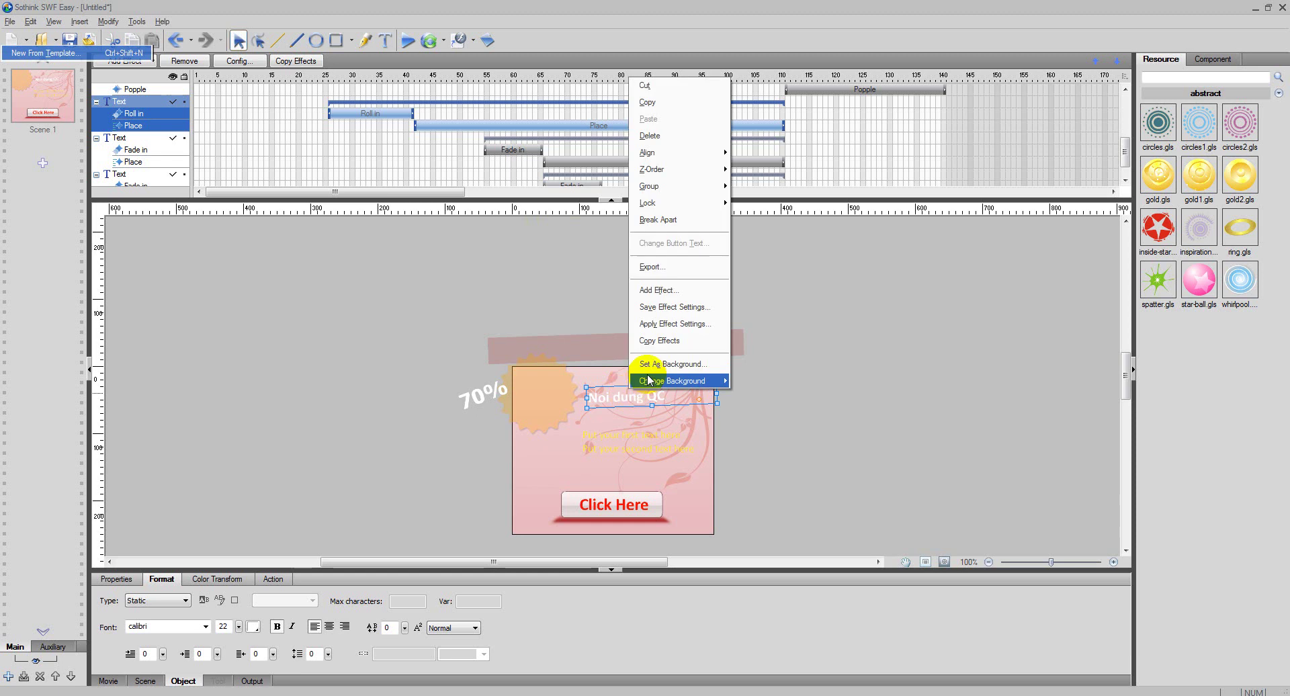
pyautogui.click(667, 292)
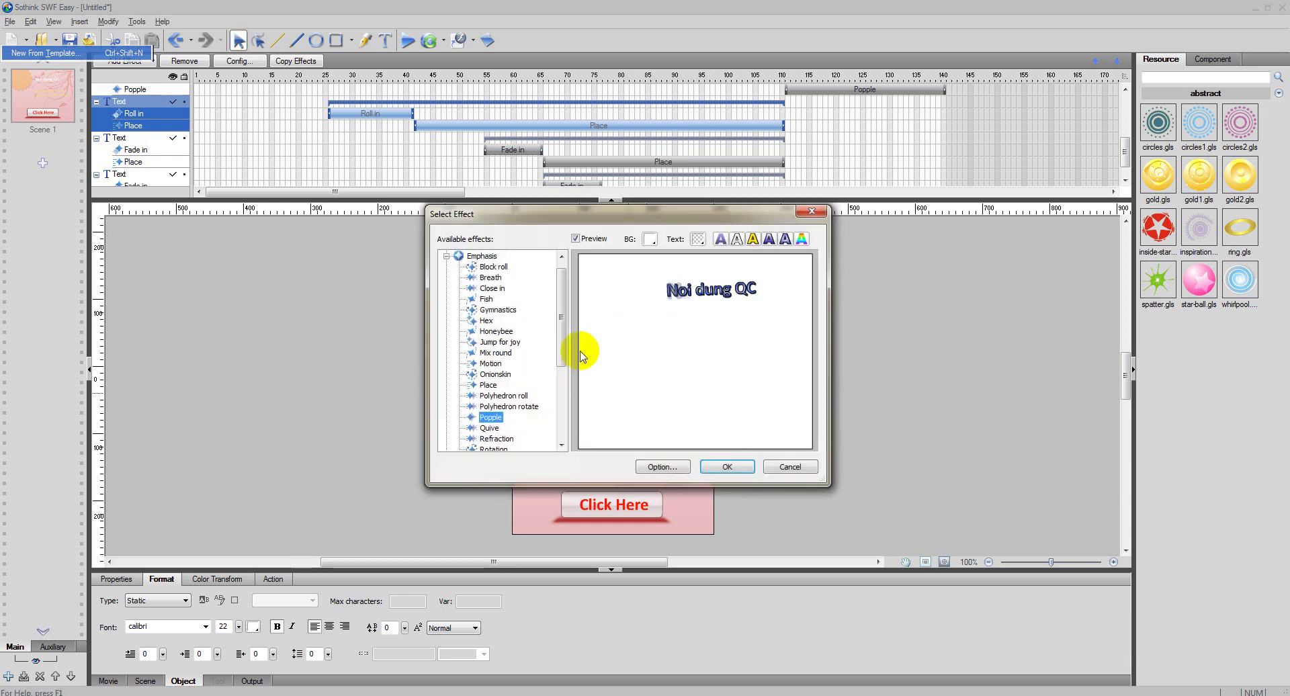
pyautogui.click(499, 354)
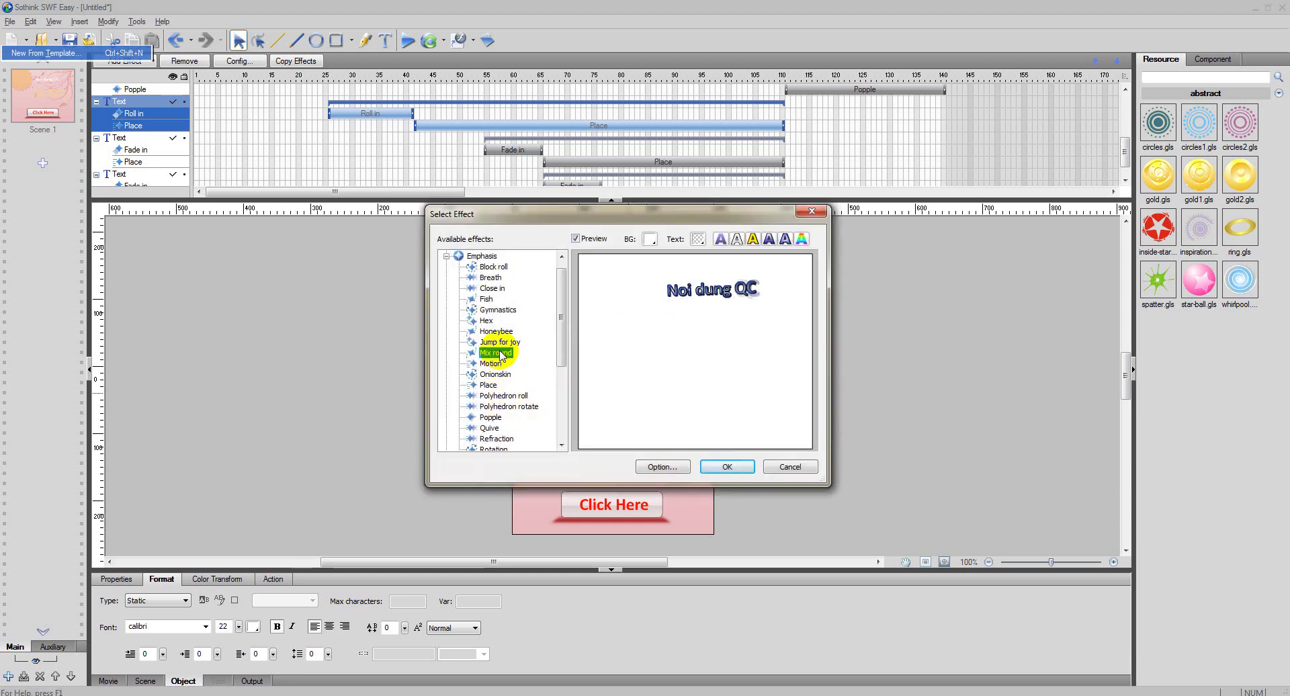
pyautogui.click(699, 238)
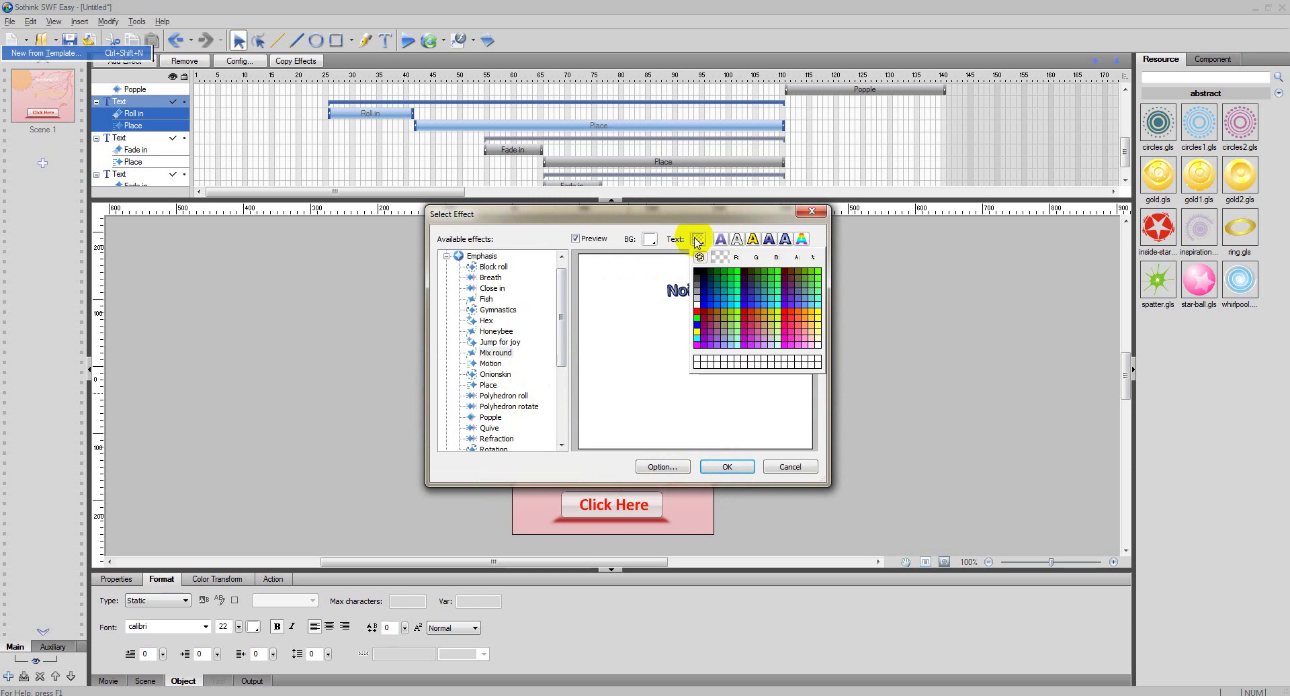
pyautogui.click(696, 308)
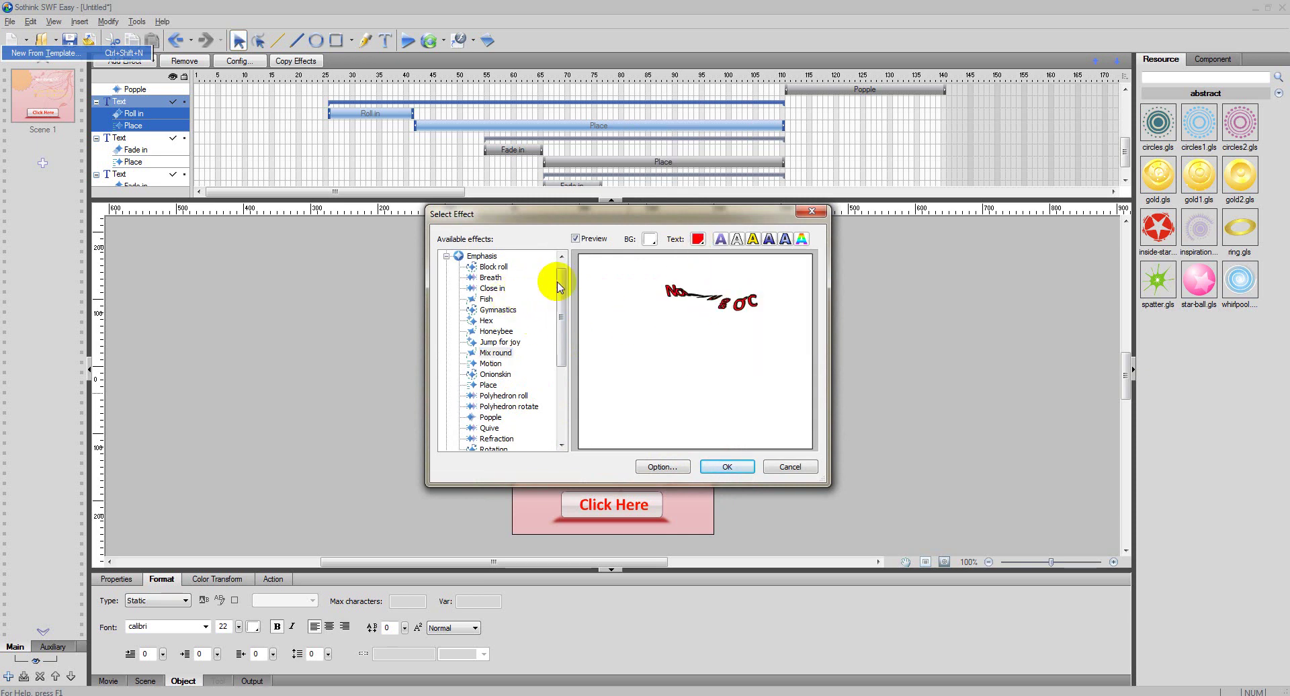
pyautogui.click(699, 239)
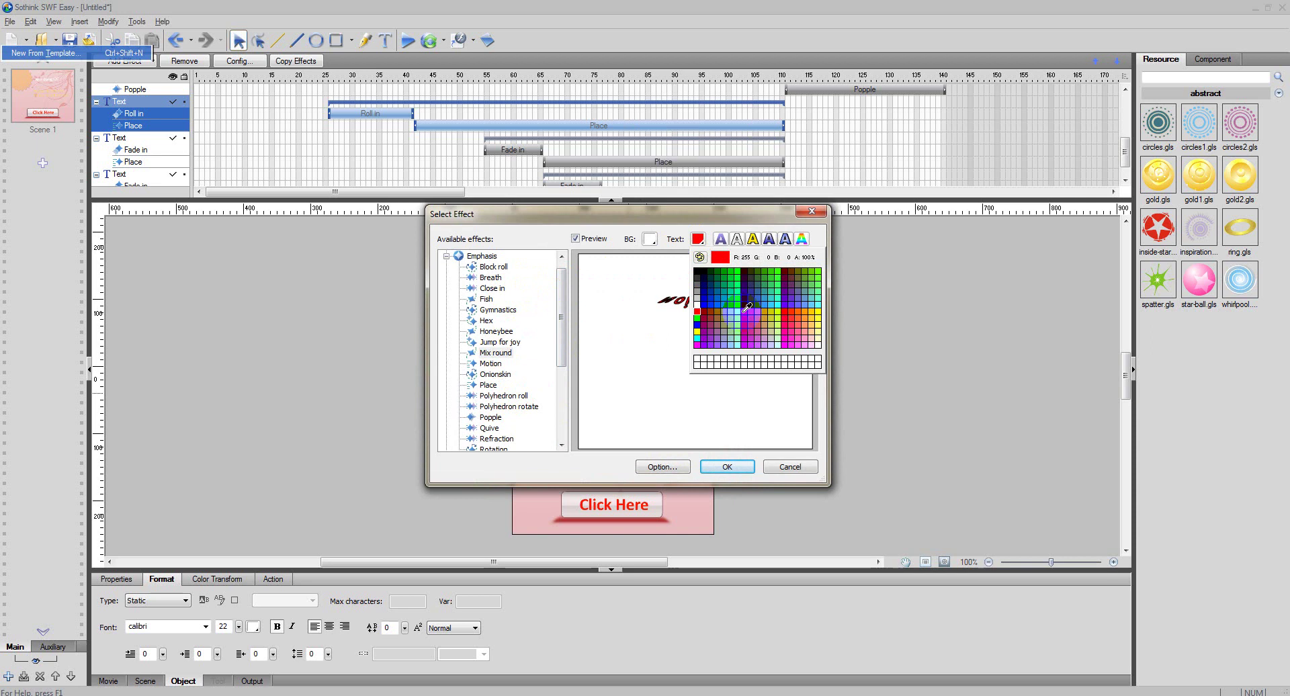
pyautogui.click(697, 312)
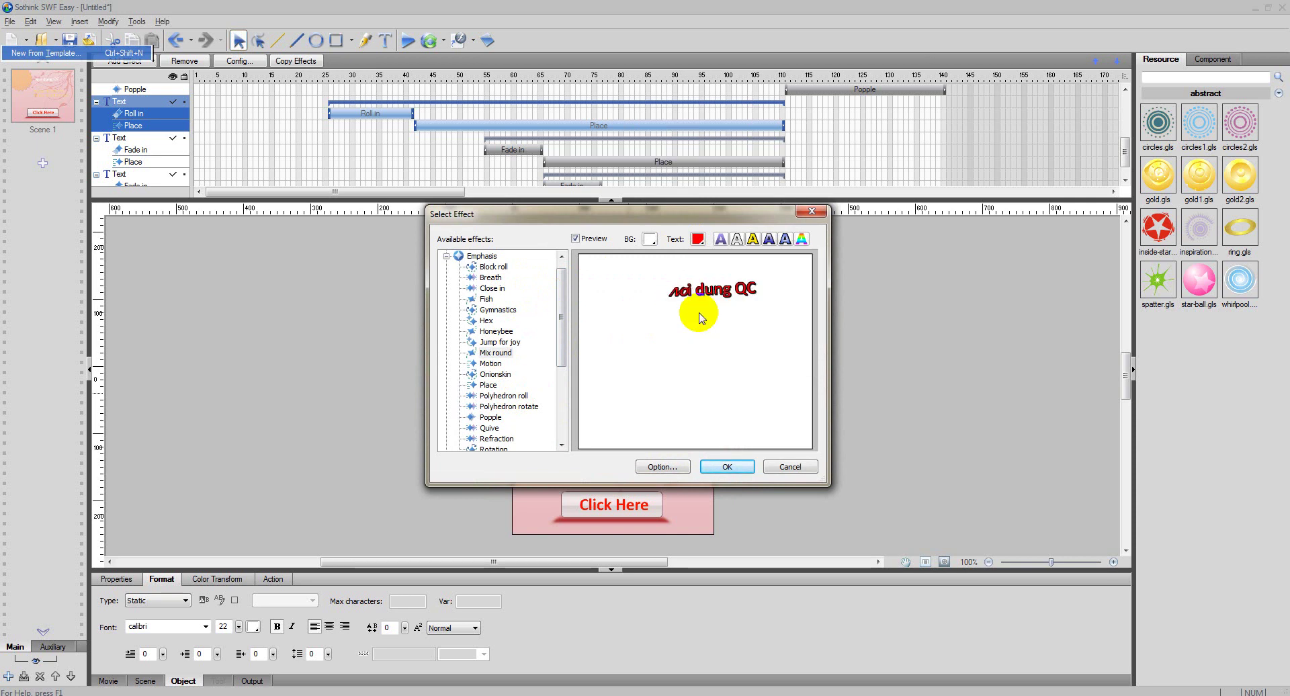
# Try Block roll, Place and Polyhedron rotate on the heading, and add the Refraction effect.
pyautogui.click(504, 289)
pyautogui.click(496, 269)
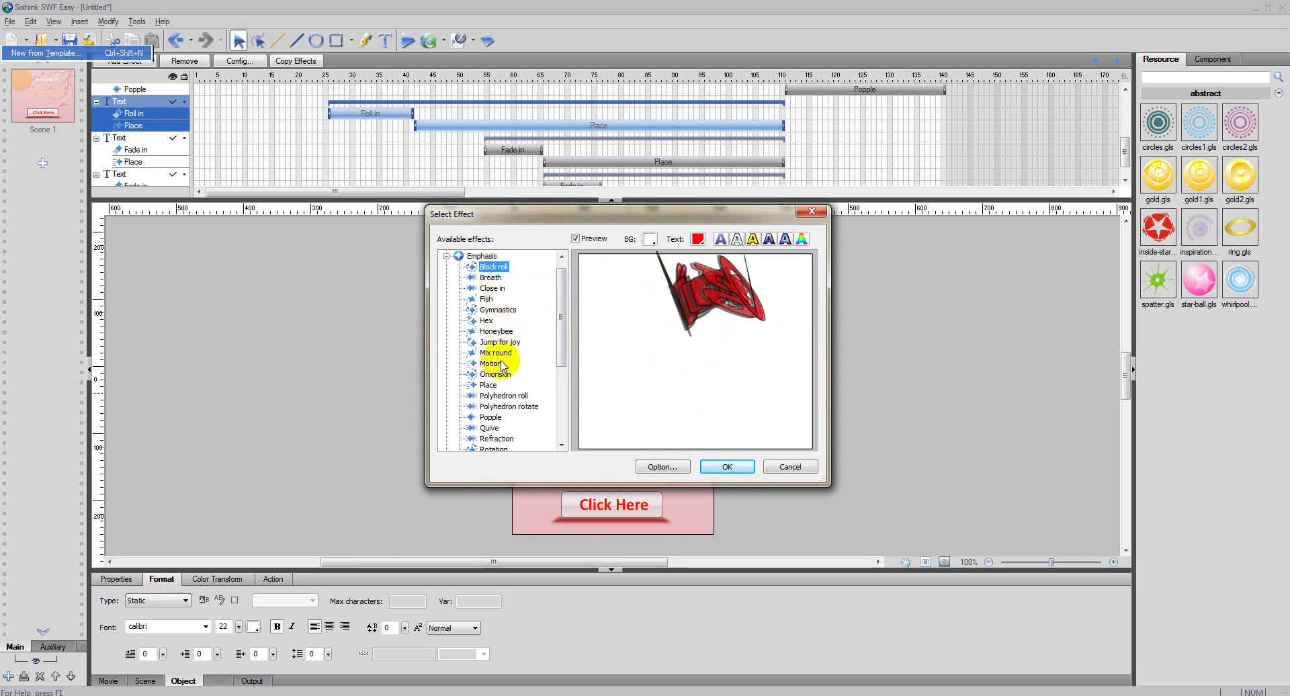
pyautogui.click(493, 386)
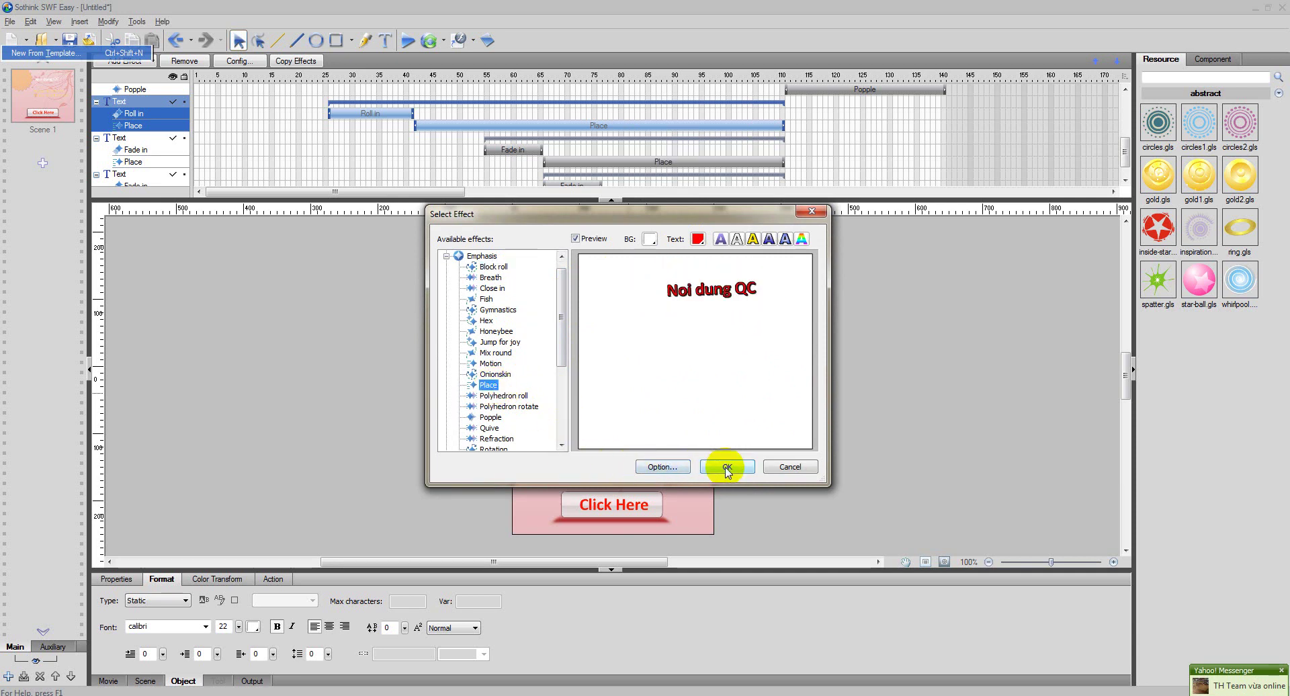
pyautogui.click(509, 407)
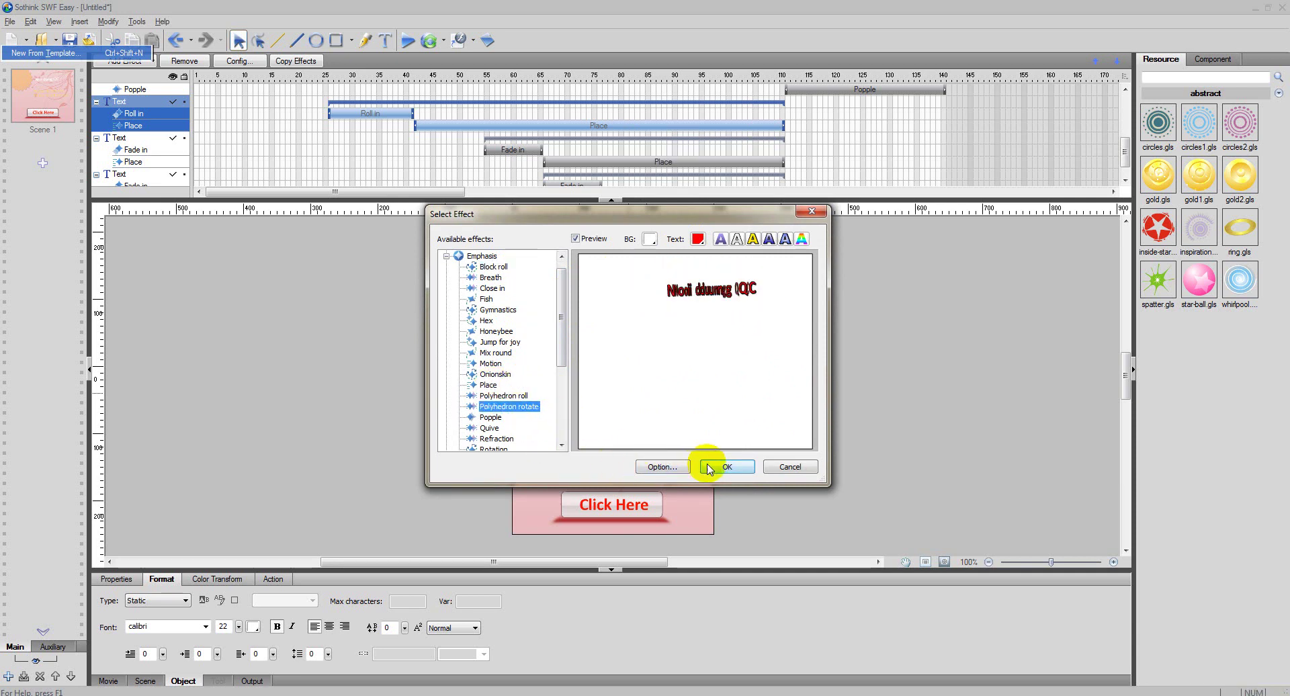
pyautogui.click(497, 439)
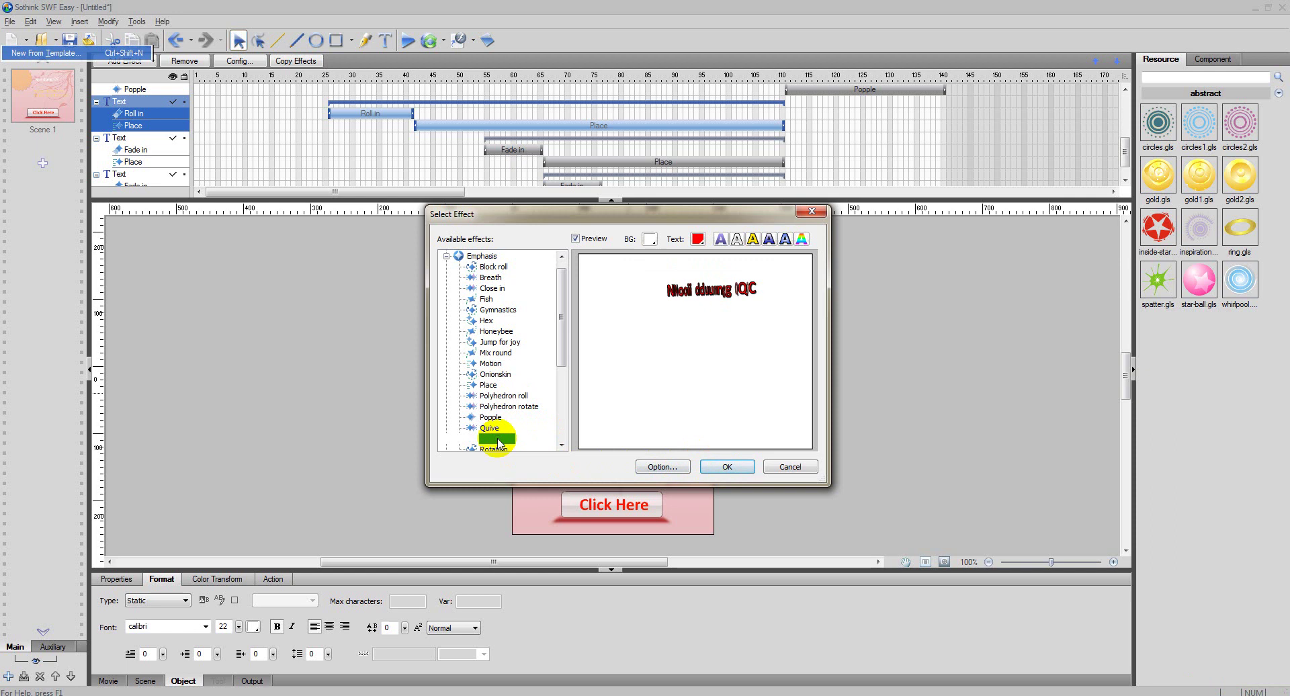
pyautogui.click(715, 470)
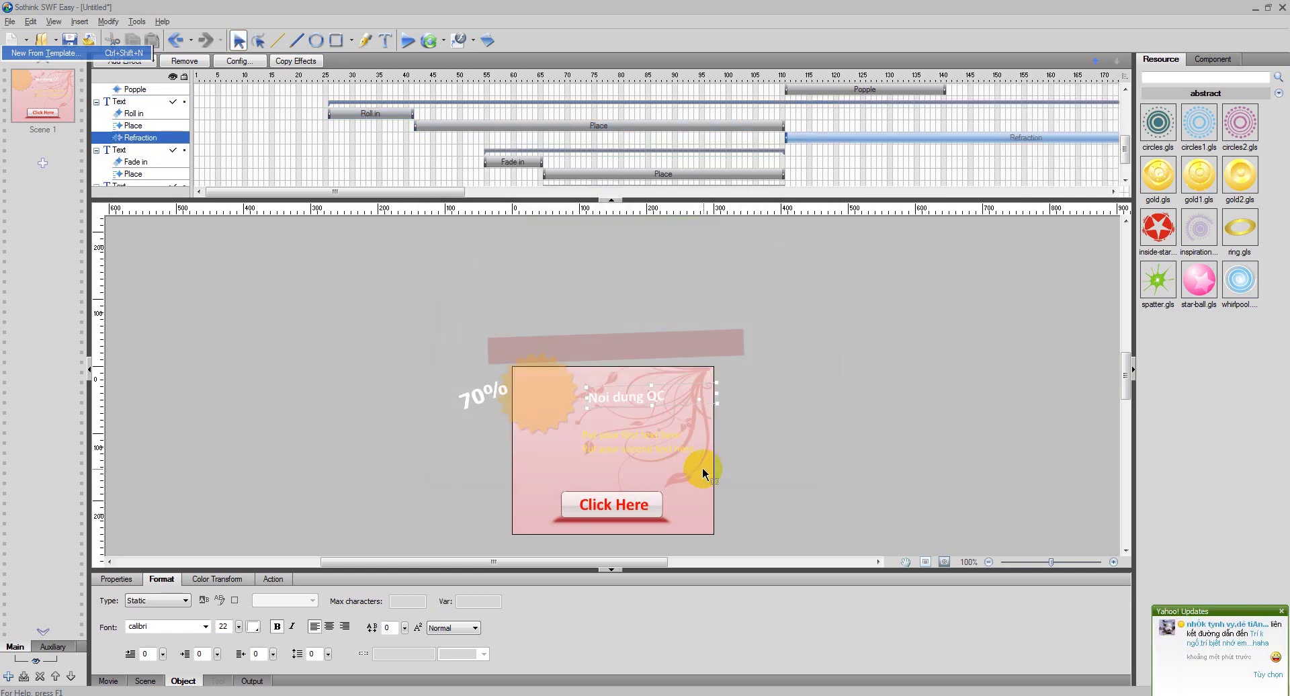
# Replace the banner's "Put your first text here" line with text ending in "tuong tu".
pyautogui.click(641, 449)
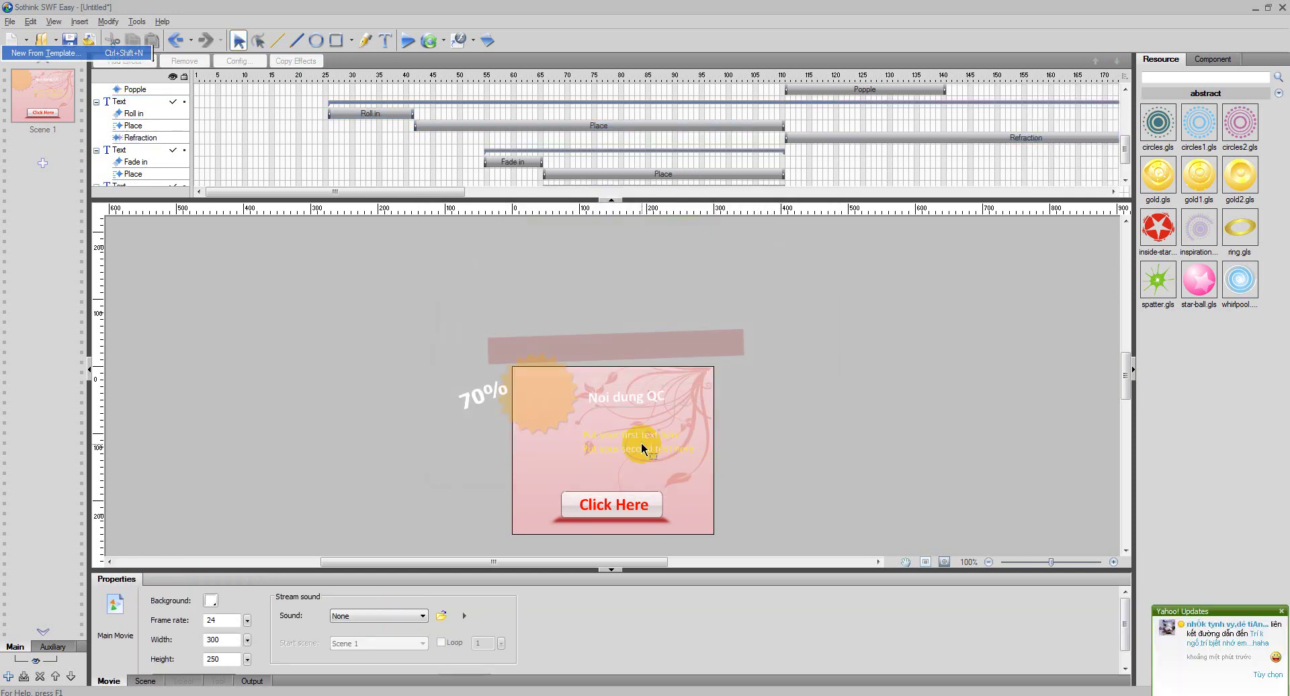
pyautogui.click(600, 440)
pyautogui.click(385, 41)
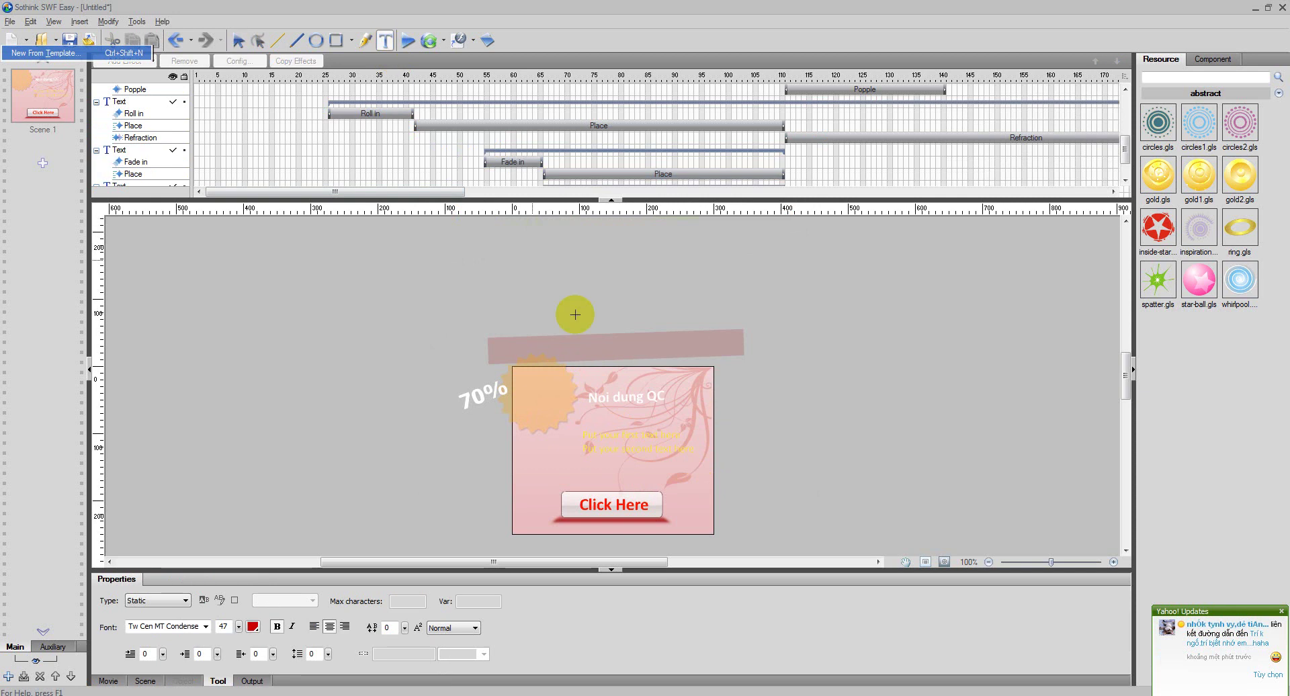
pyautogui.click(672, 435)
pyautogui.moveTo(692, 434); pyautogui.dragTo(578, 443)
pyautogui.write('n tuong tu')
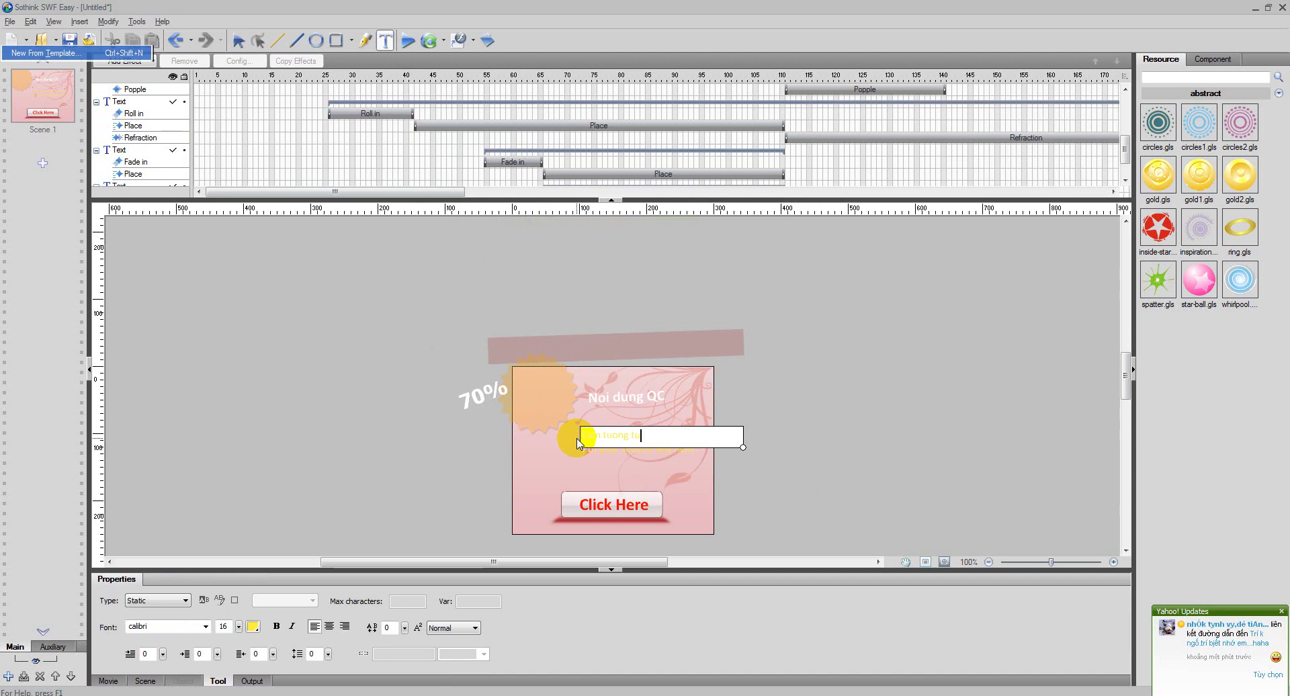
pyautogui.write('ien tuong tu')
pyautogui.click(614, 454)
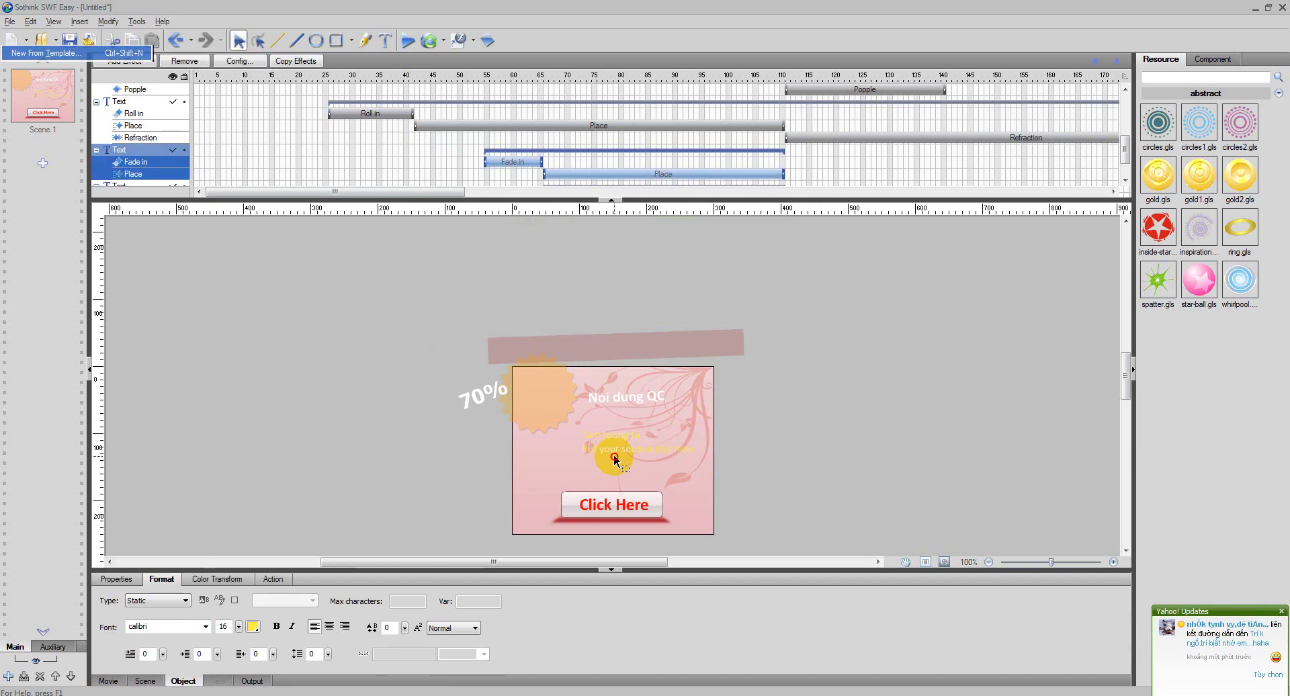
# Replace the banner's "Put your second text here" line with "Noi dung khac ban co the them".
pyautogui.click(614, 455)
pyautogui.click(618, 446)
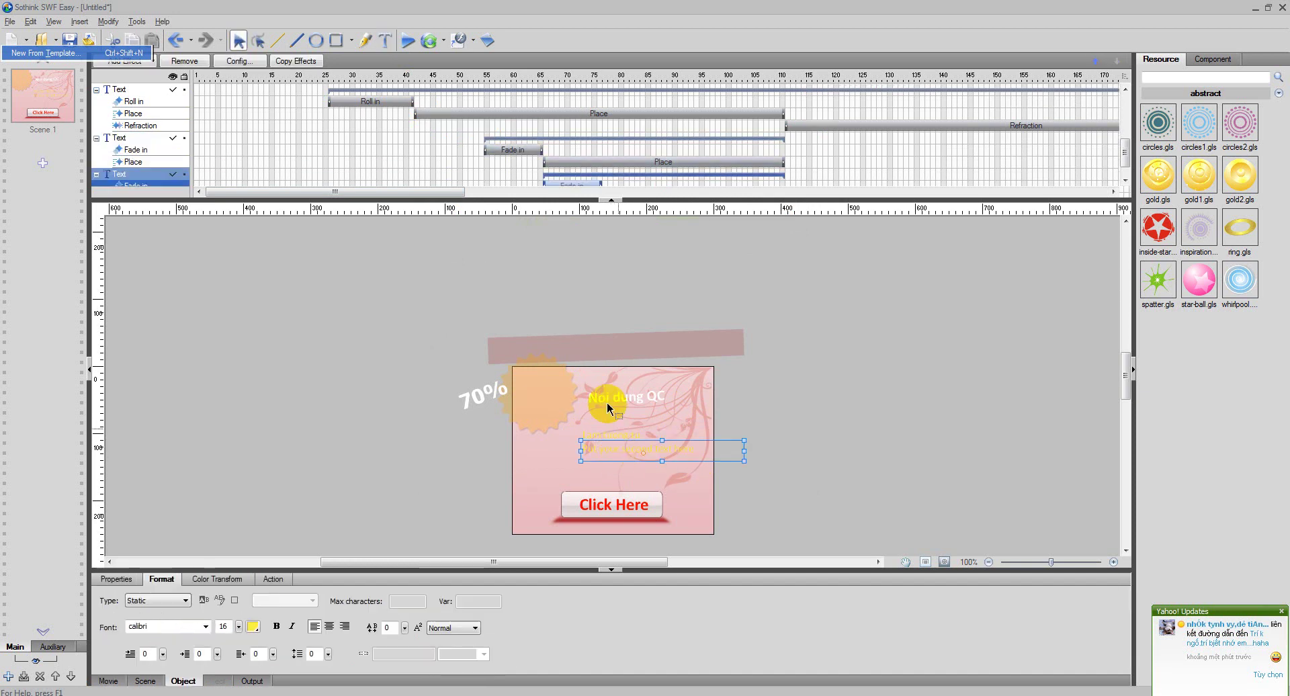
pyautogui.click(383, 48)
pyautogui.click(647, 449)
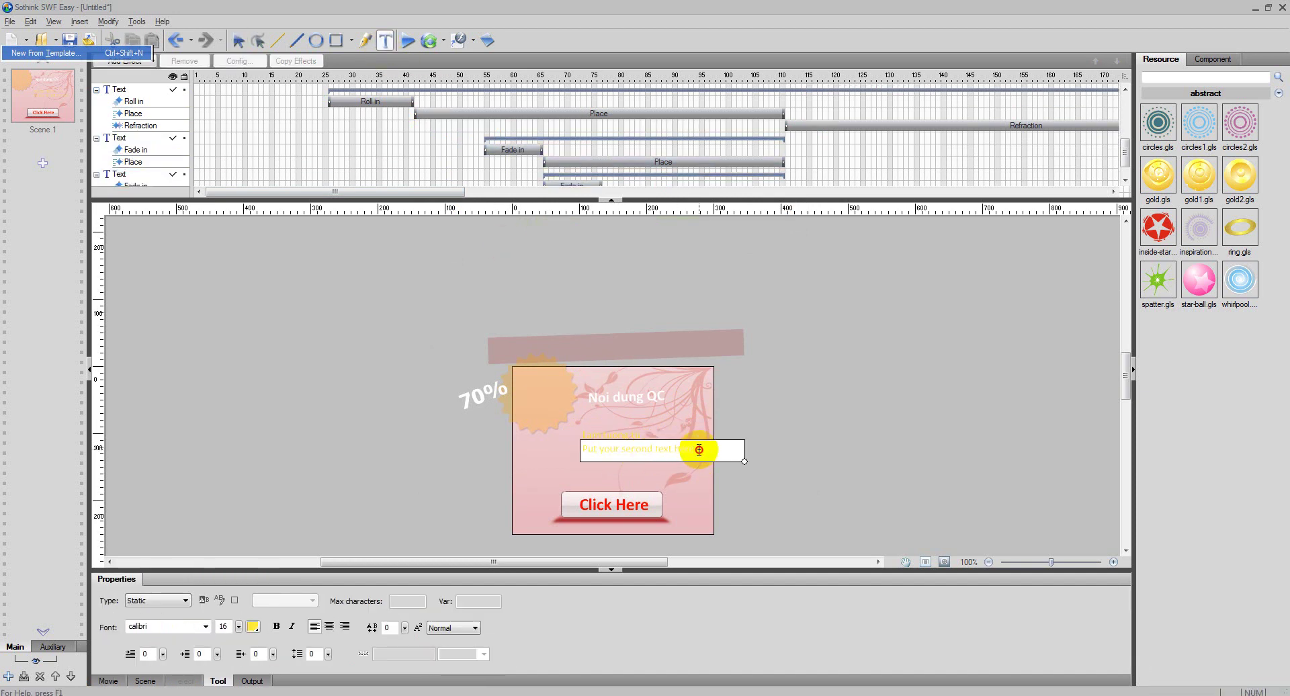
pyautogui.moveTo(699, 450); pyautogui.dragTo(552, 449)
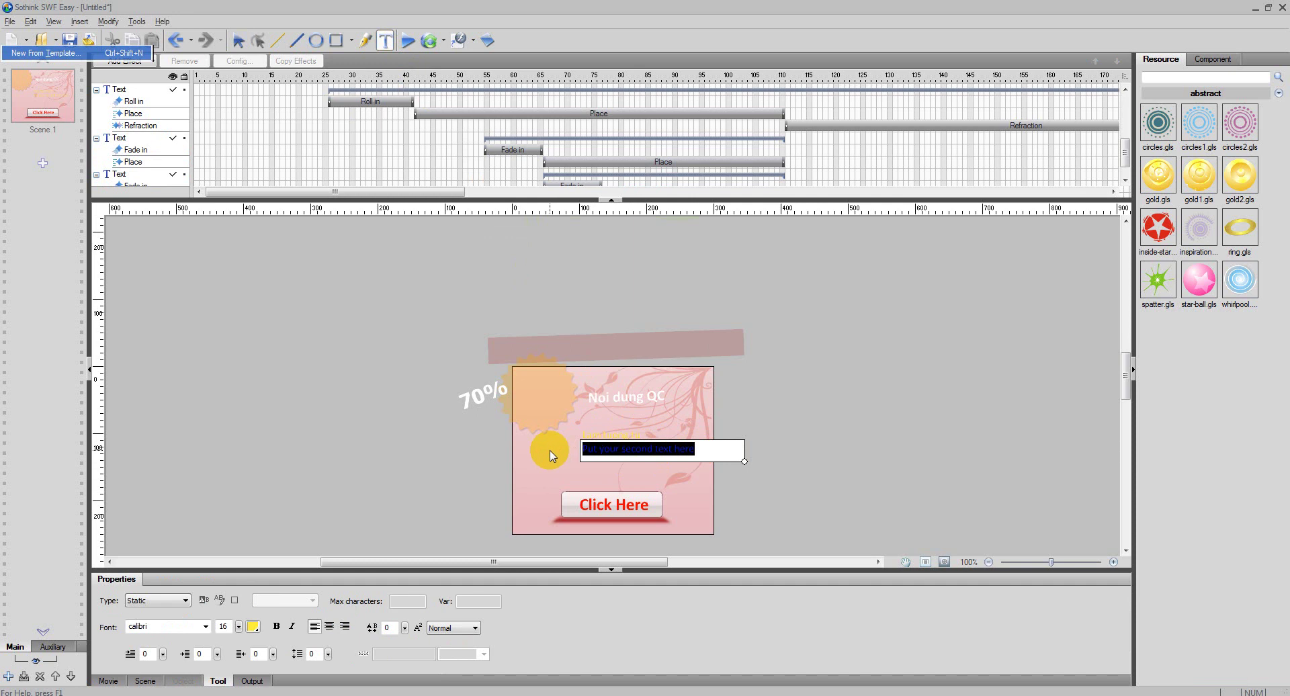
pyautogui.write('Noi dung khac ban co the them')
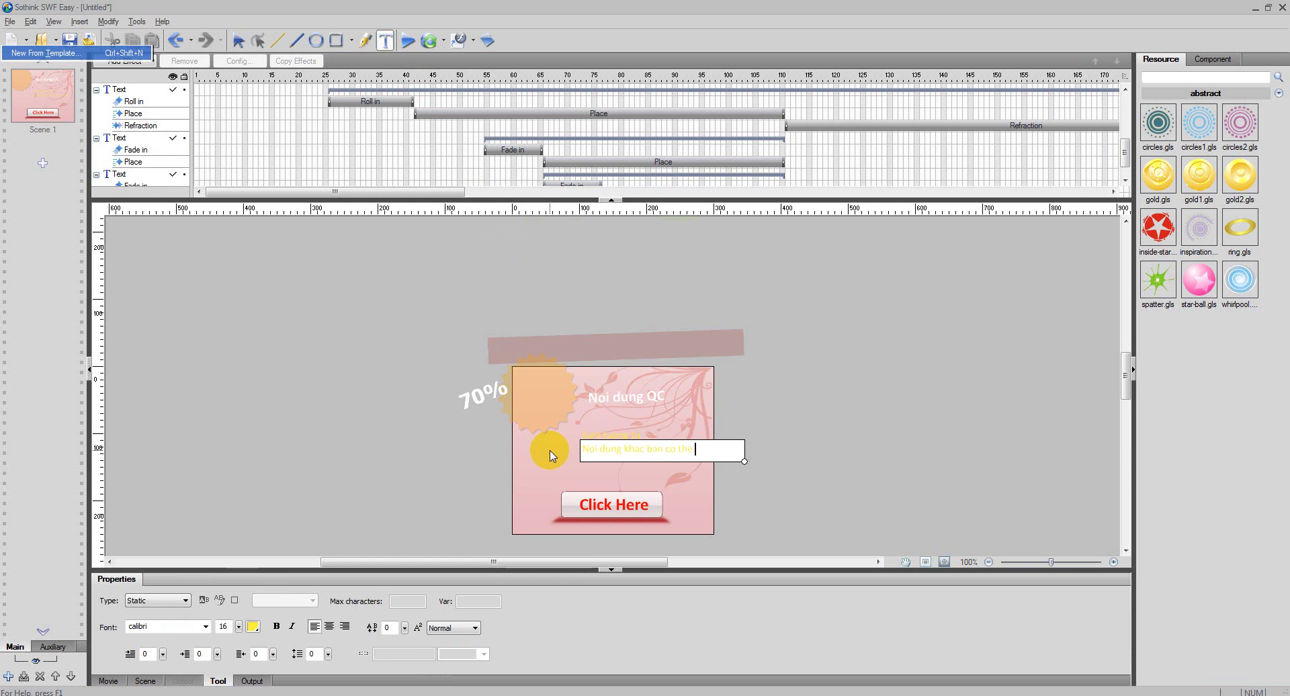
pyautogui.press('Escape')
# Change the "Click Here" text on the banner's button to "Mua ngay".
pyautogui.click(599, 509)
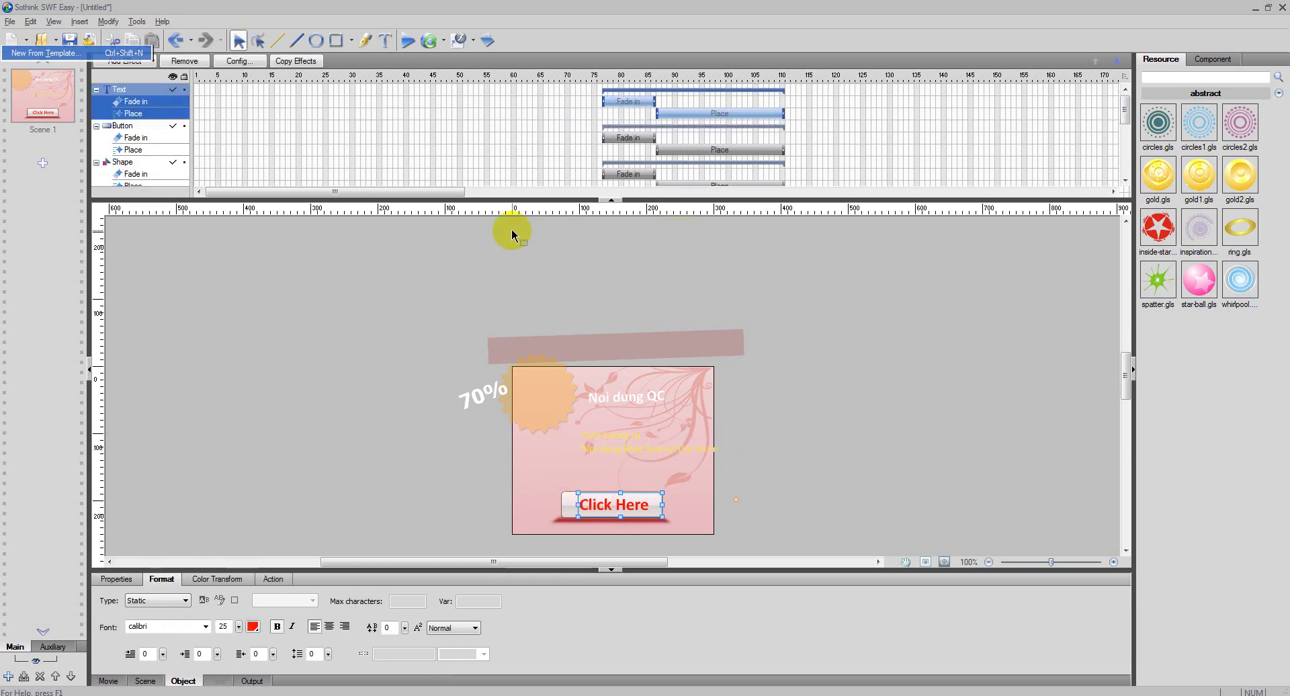
pyautogui.click(386, 42)
pyautogui.click(649, 505)
pyautogui.click(584, 503)
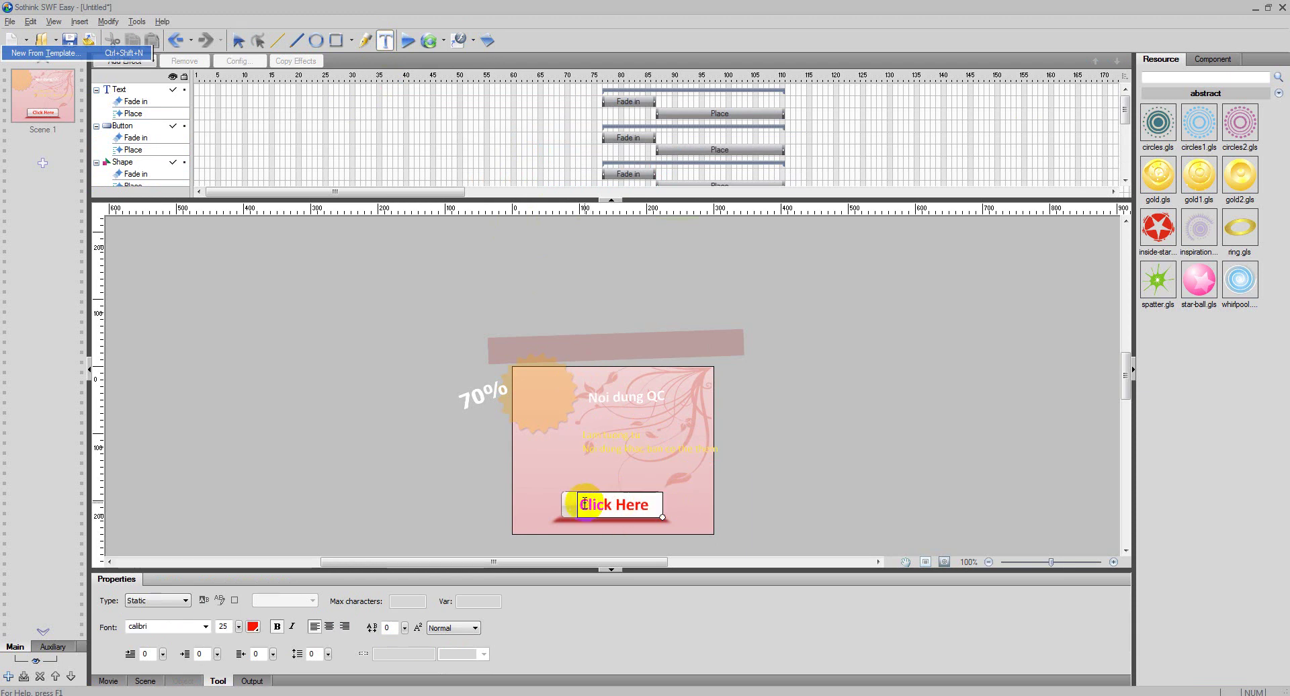
pyautogui.hotkey('ctrl', 'a')
pyautogui.write('M')
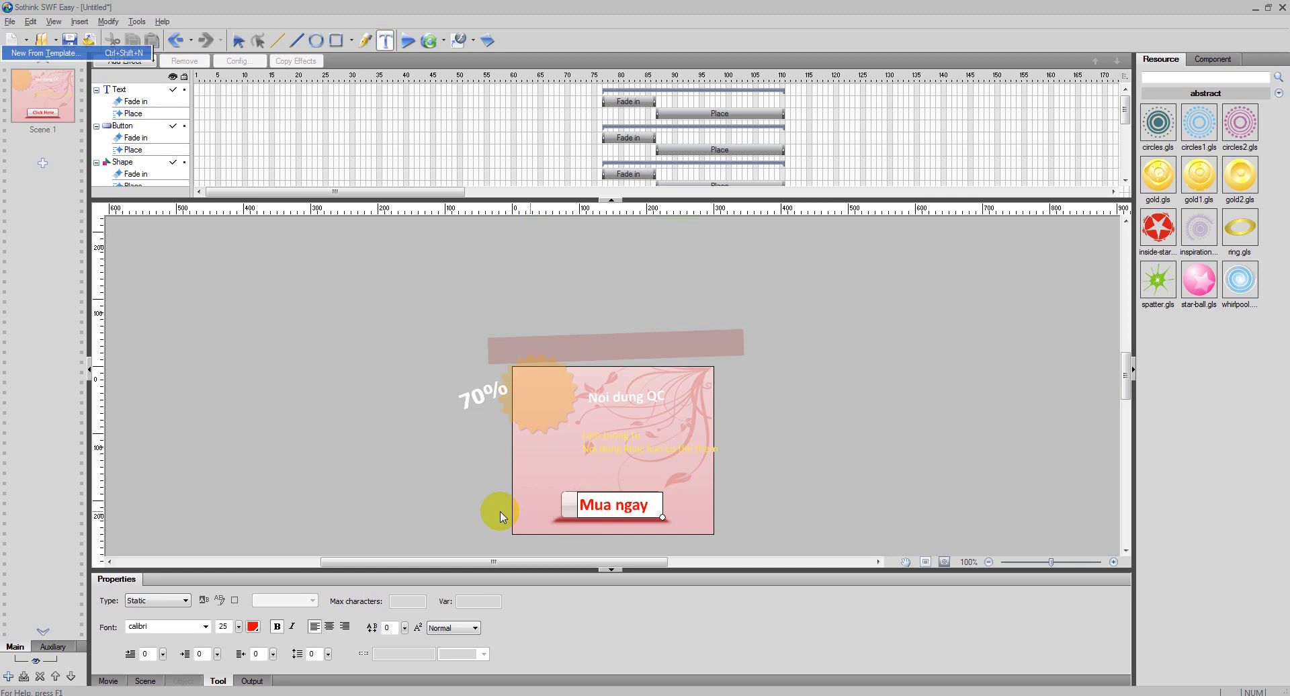
# Finish the button text edit, play a preview of the banner movie, and close the preview.
pyautogui.click(449, 467)
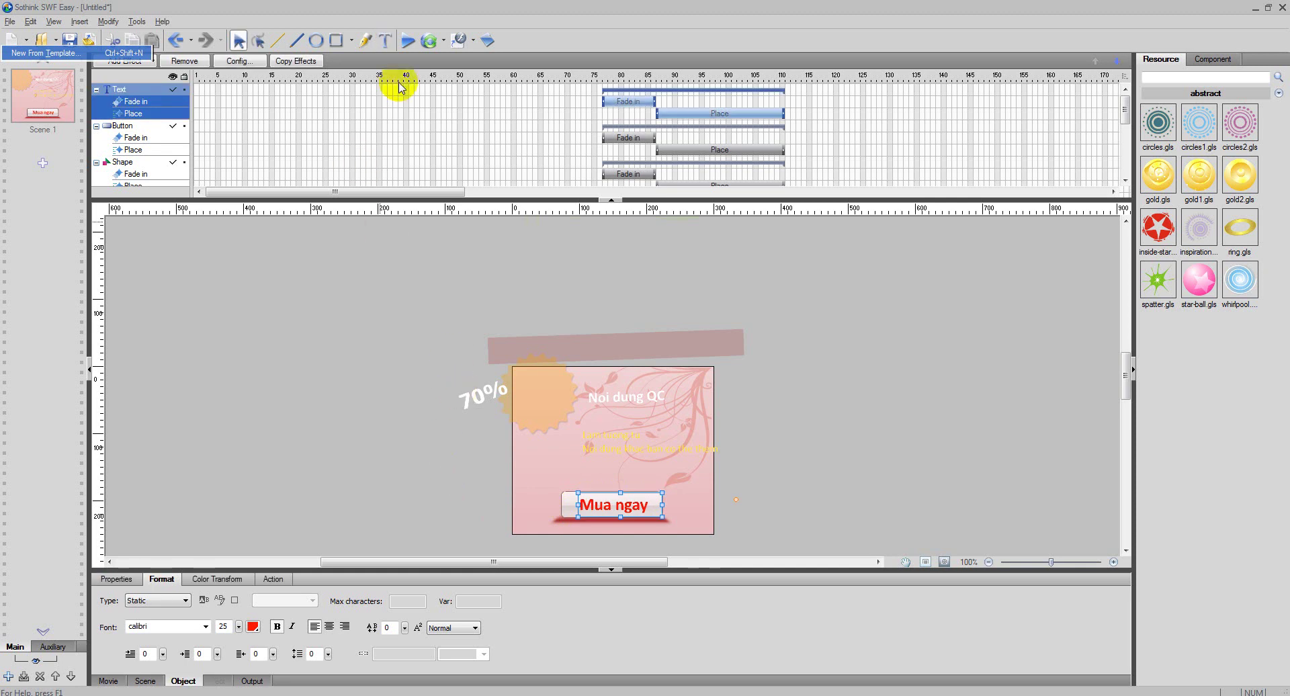
pyautogui.click(408, 42)
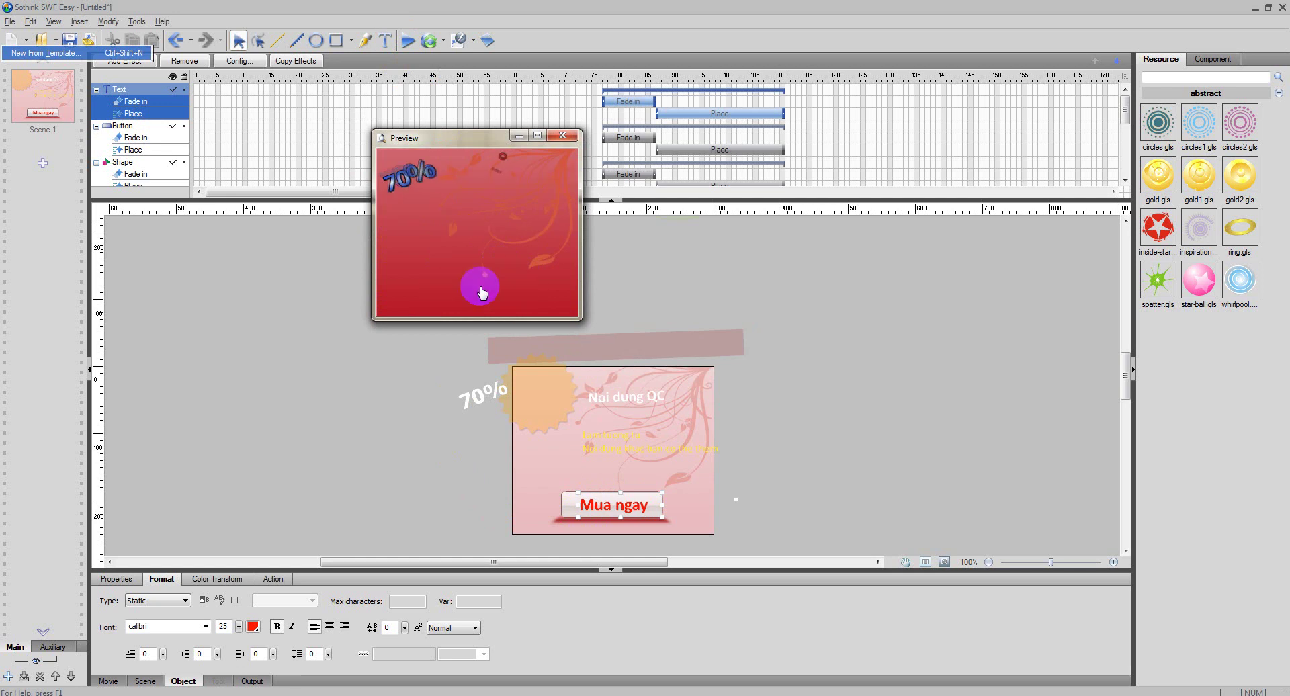
pyautogui.click(564, 136)
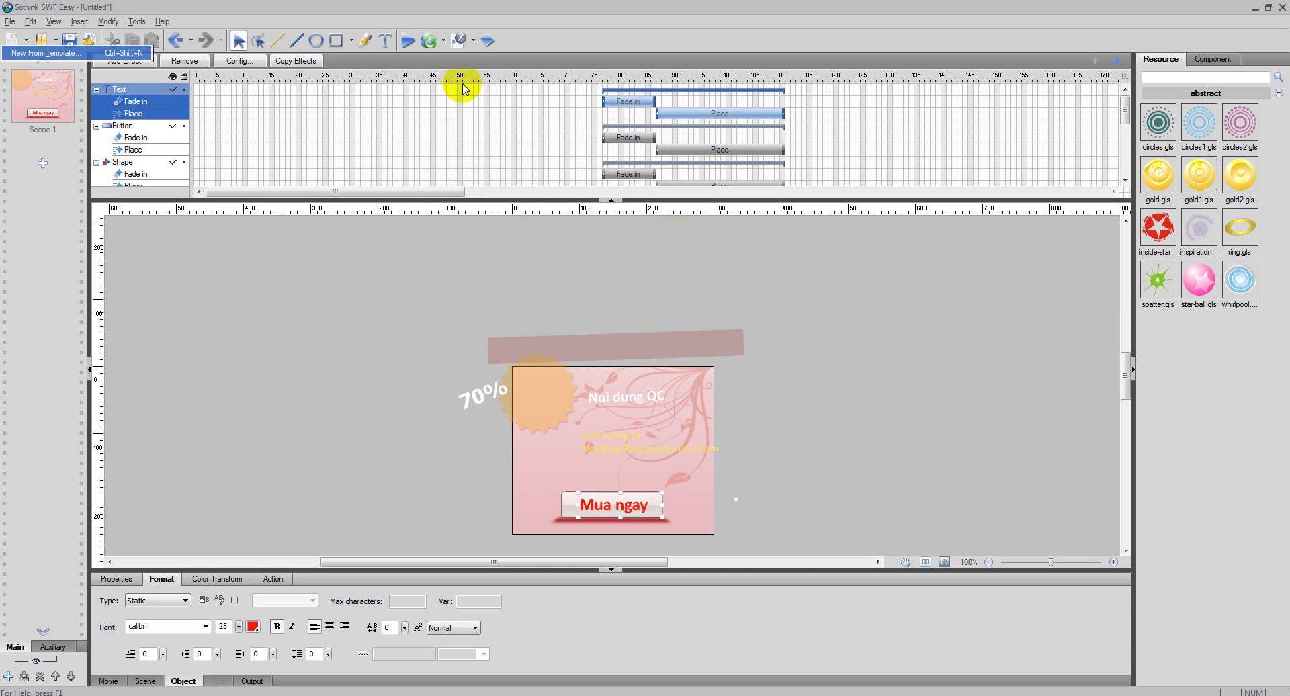
# Export the banner as the GIF file softfreevn.com_demo.gif in the Banner folder, at 300 x 250 with solid colors dithered.
pyautogui.click(498, 235)
pyautogui.click(474, 42)
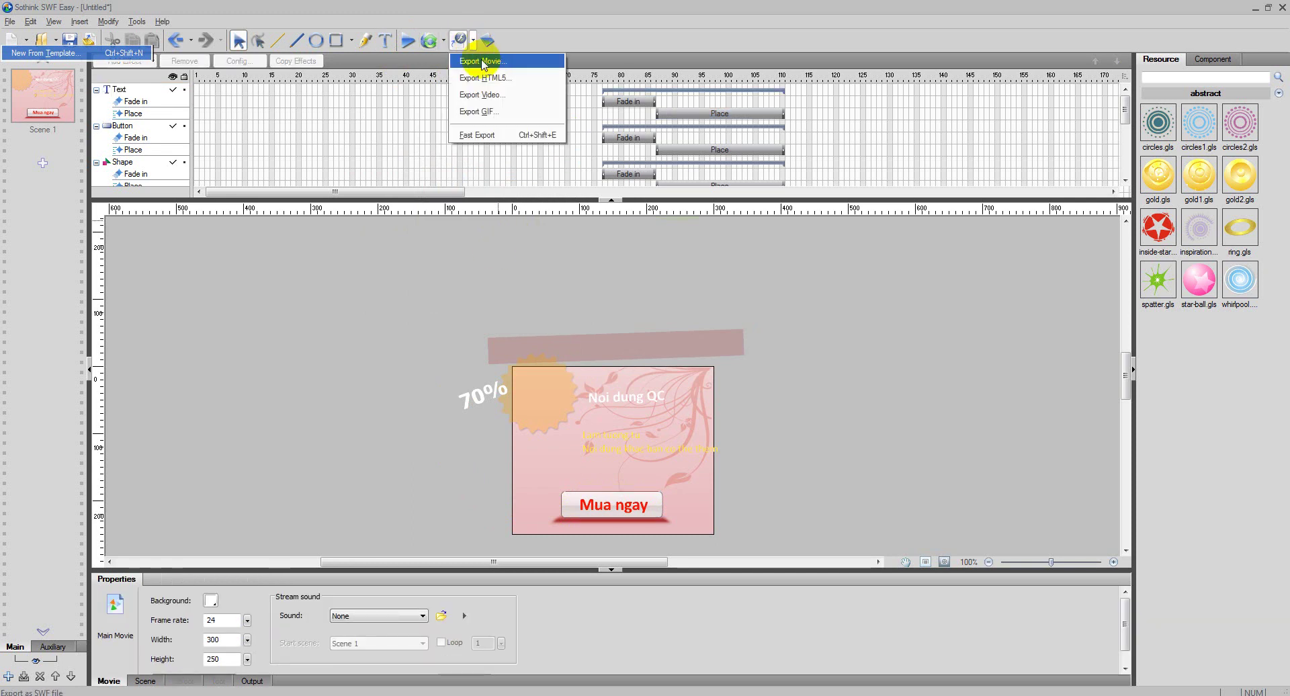
pyautogui.click(484, 112)
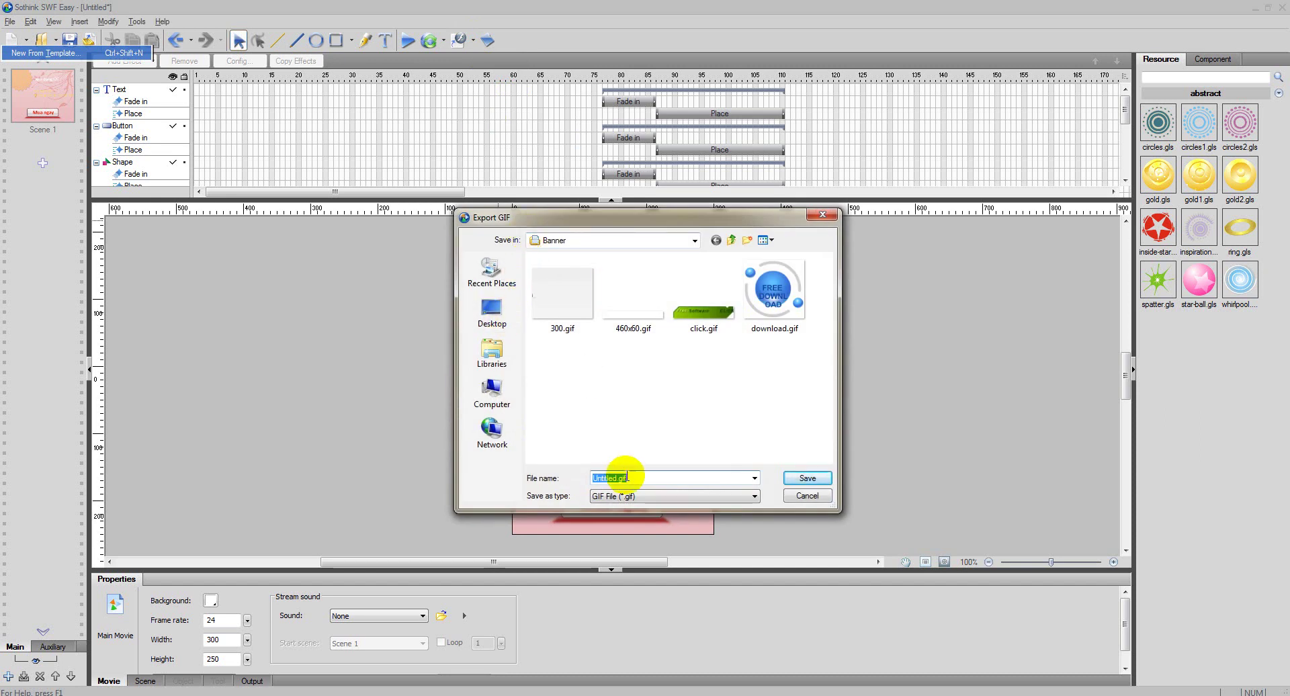
pyautogui.moveTo(616, 478); pyautogui.dragTo(552, 478)
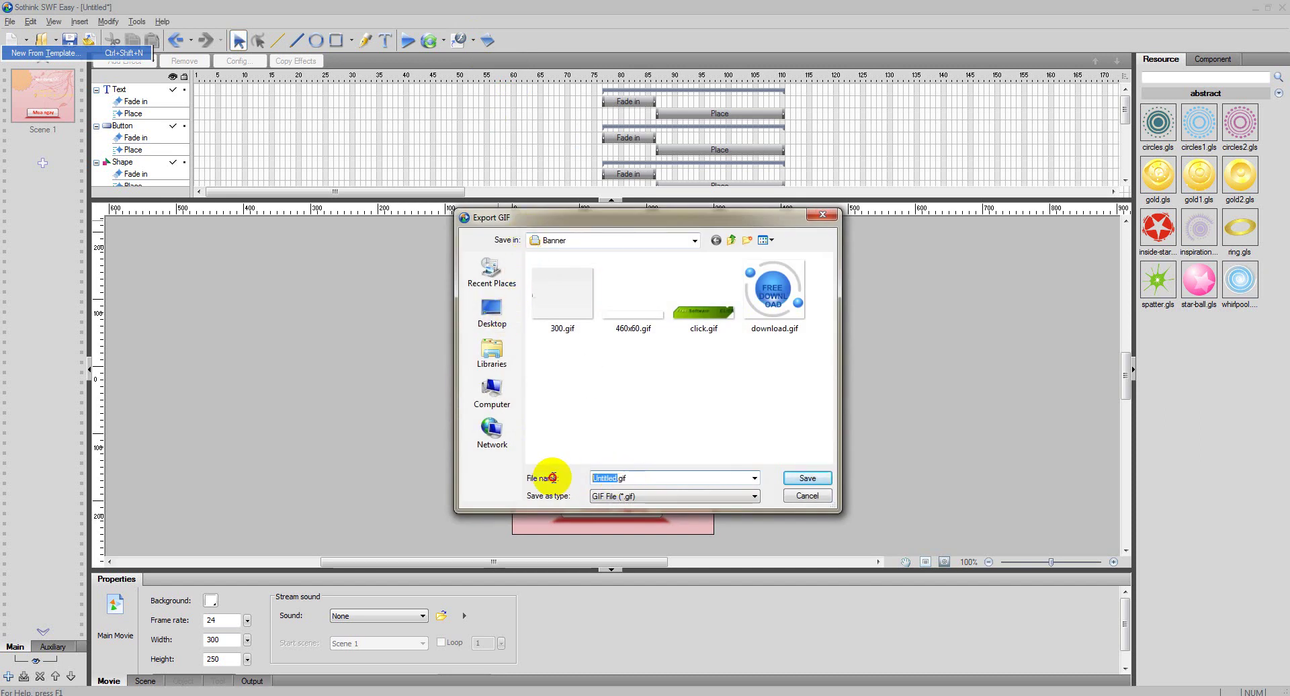
pyautogui.write('softfreevn.com_demo')
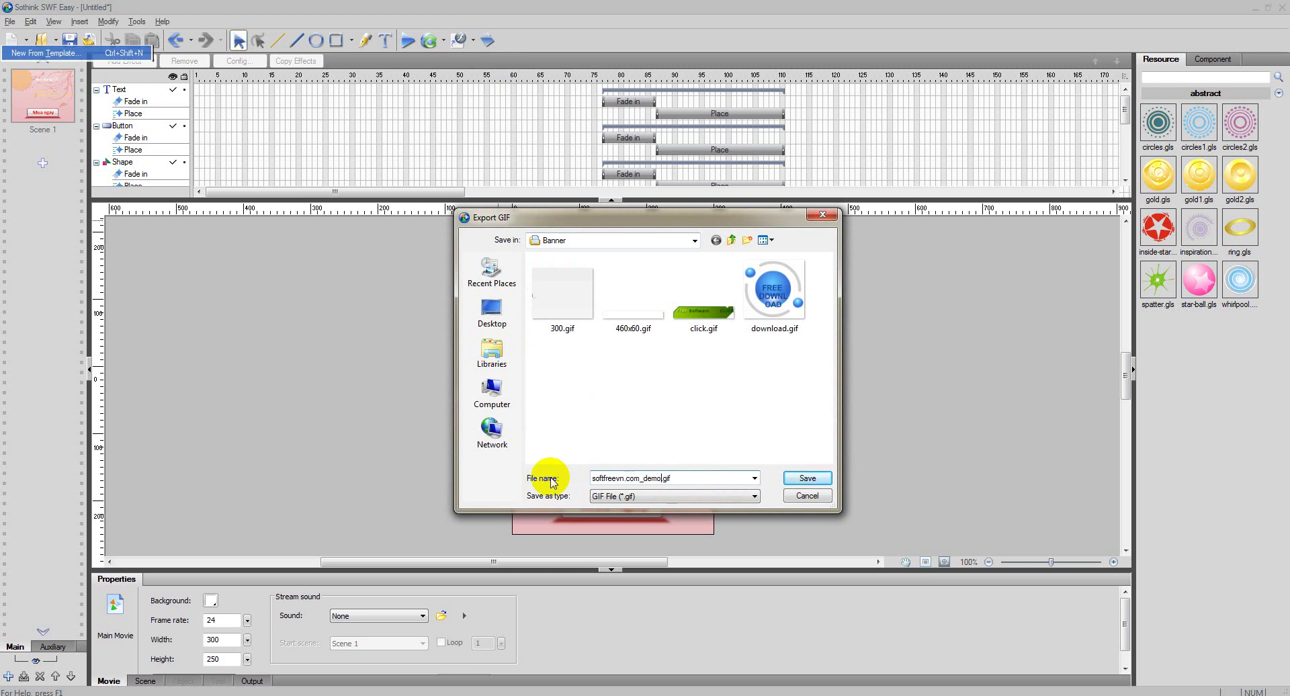
pyautogui.click(807, 478)
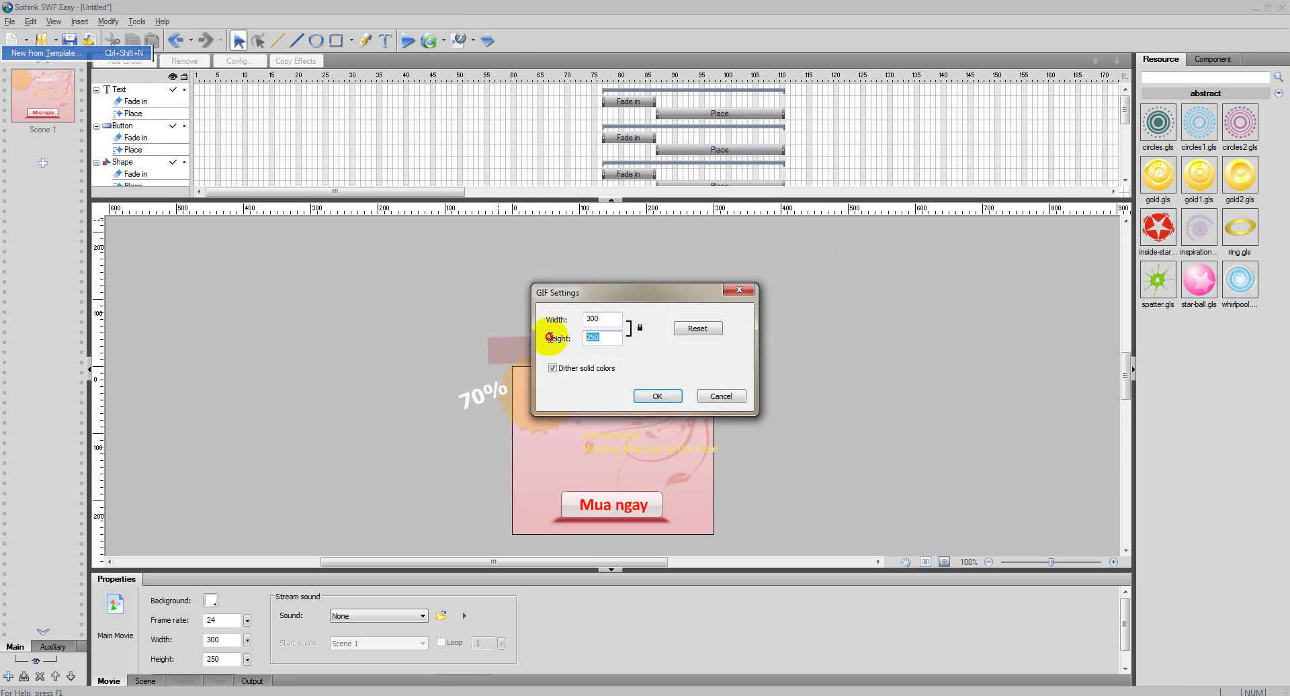
pyautogui.click(656, 396)
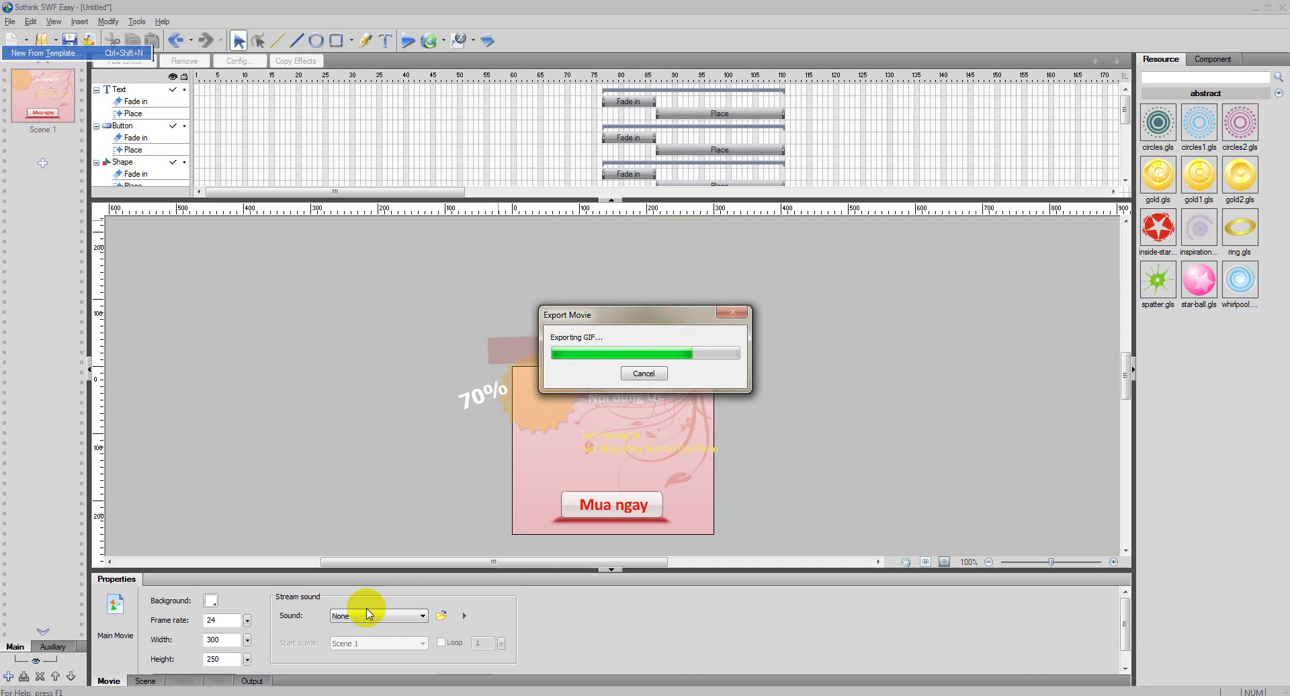
# Open the computer's file browser and go to the HiTien folder inside folder A on the Datas (F:) drive.
pyautogui.click(10, 691)
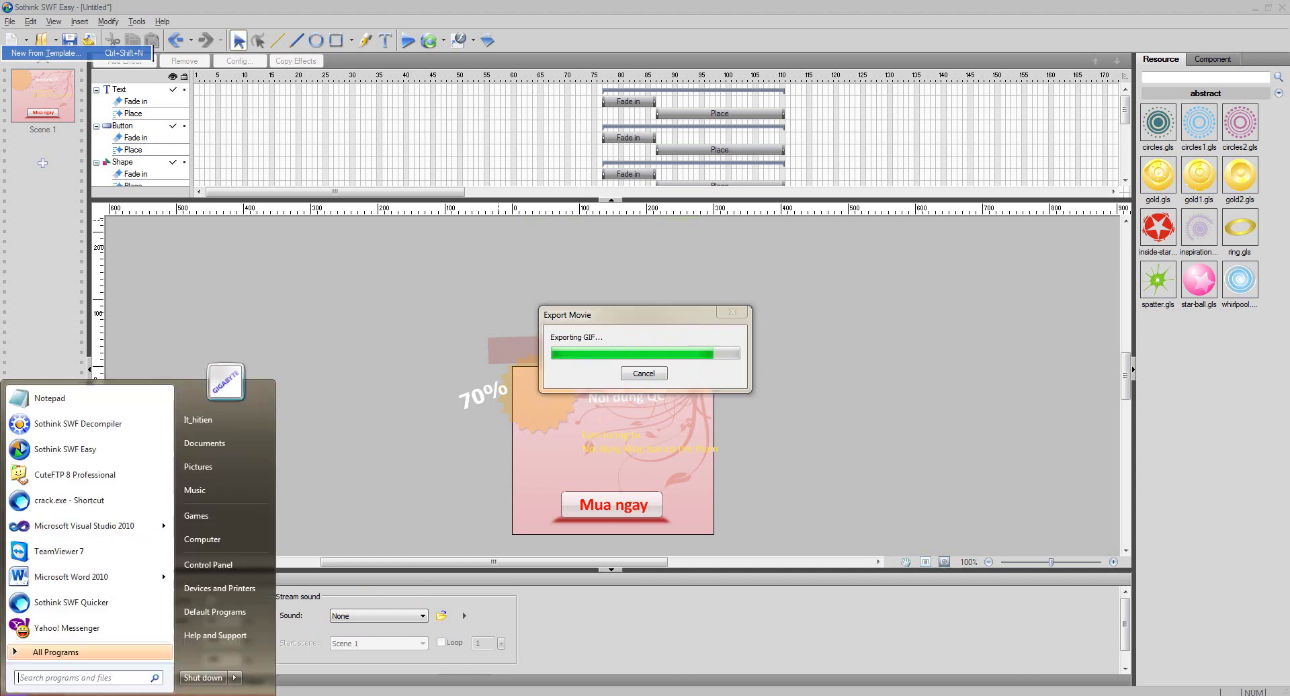
pyautogui.click(202, 538)
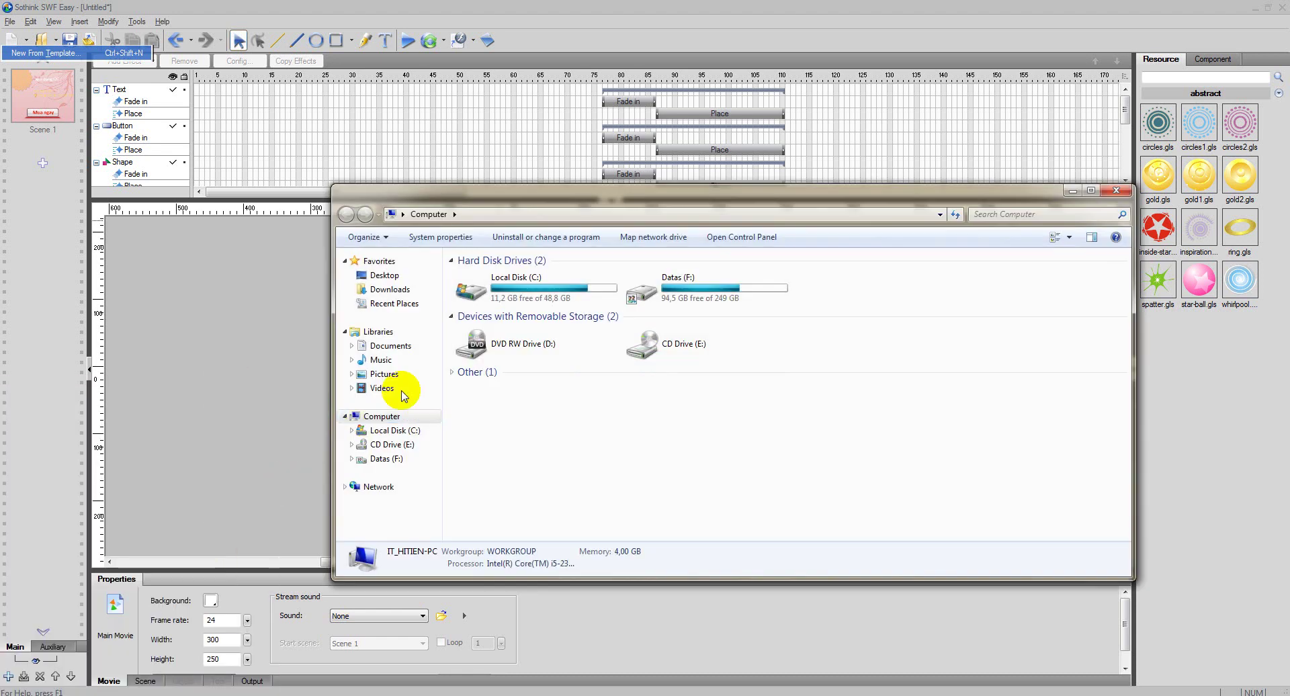
pyautogui.doubleClick(672, 283)
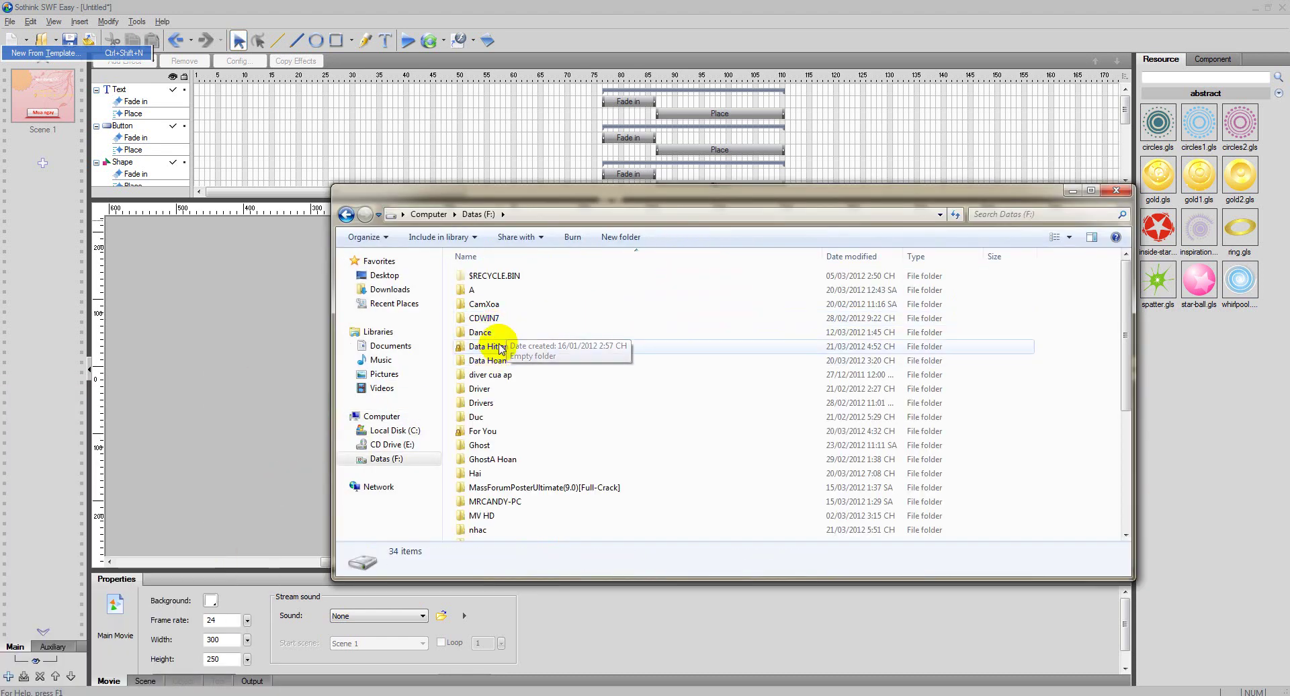
pyautogui.doubleClick(495, 360)
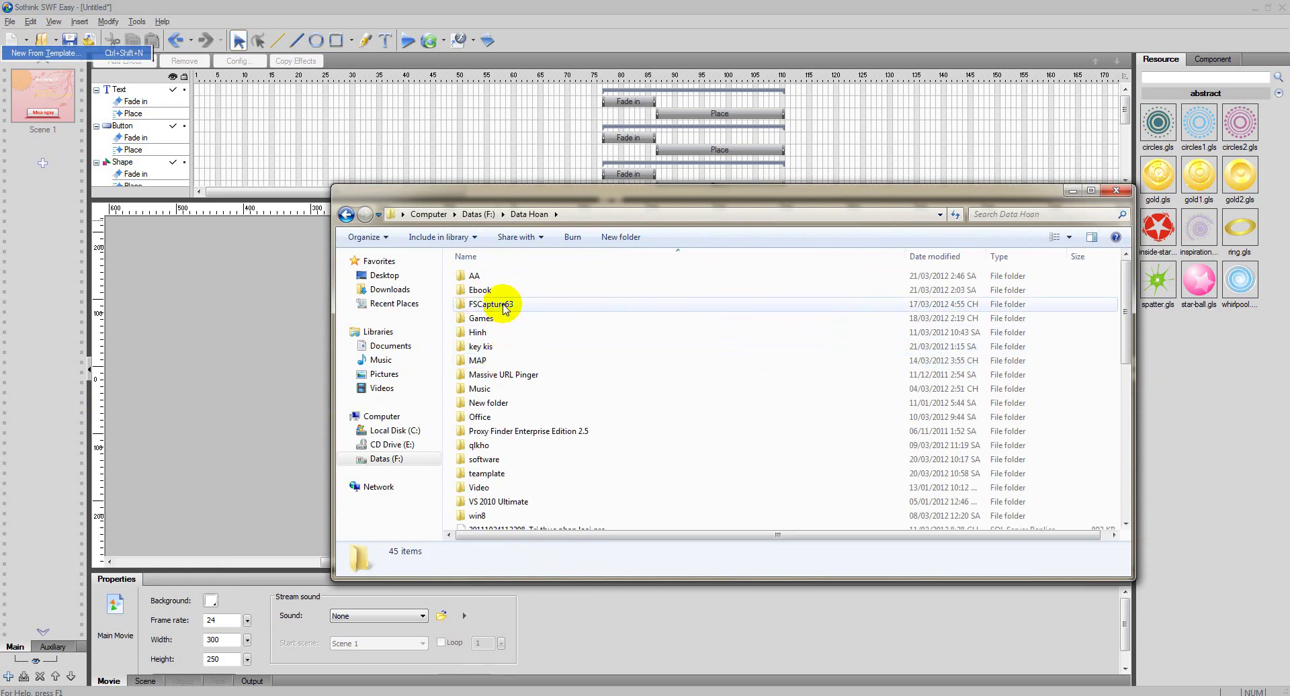
pyautogui.click(478, 214)
pyautogui.doubleClick(478, 290)
pyautogui.doubleClick(496, 321)
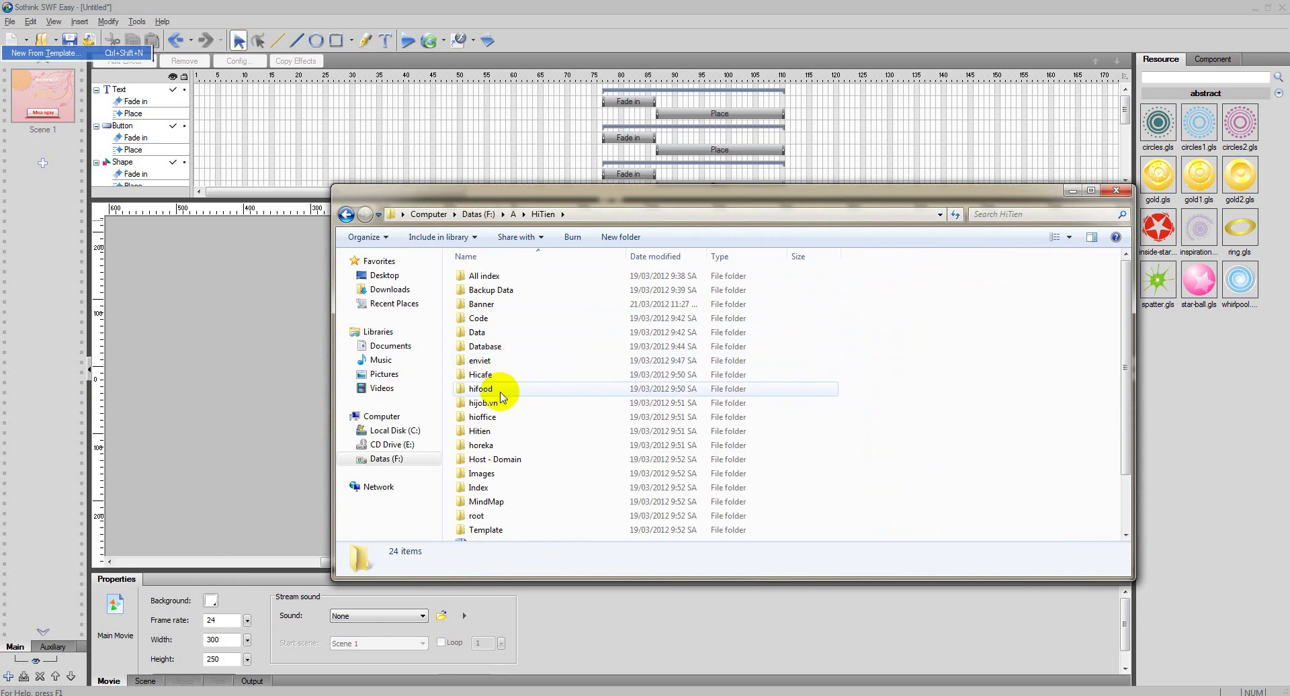
# Find and open the Banner folder within HiTien and select the exported softfreevn.com_demo.gif.
pyautogui.click(517, 367)
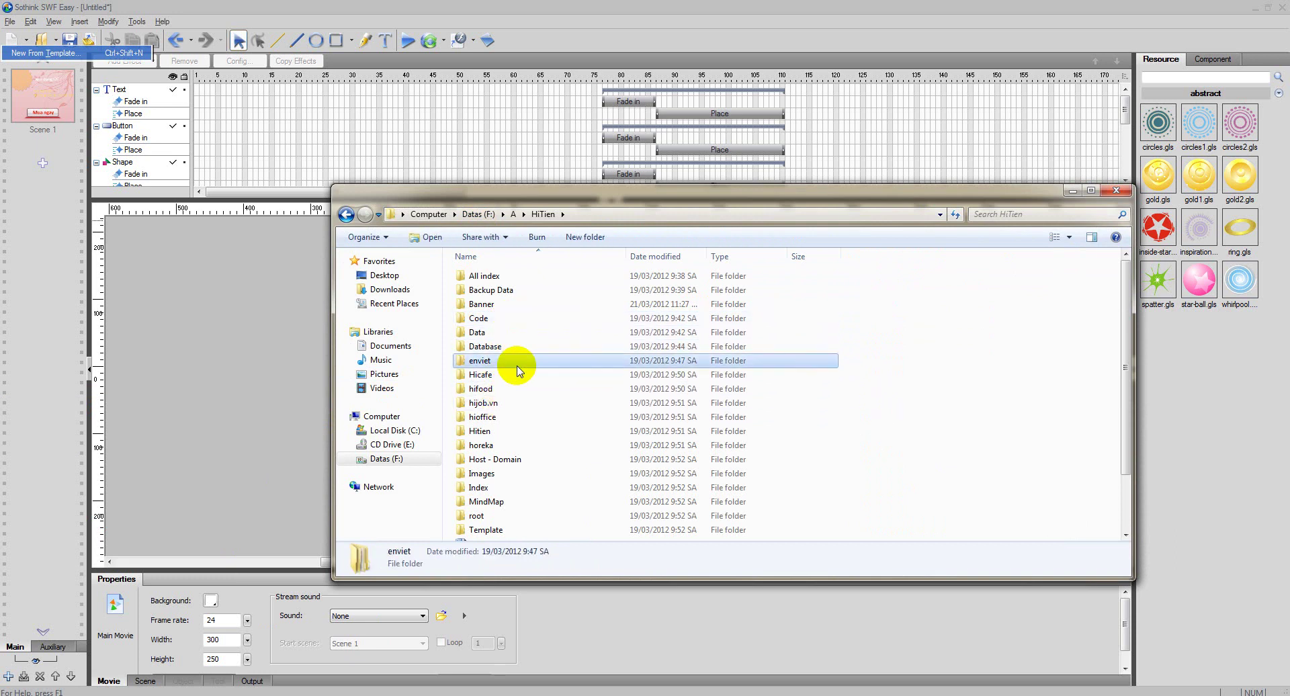
pyautogui.scroll(-2, 511, 403)
pyautogui.click(494, 477)
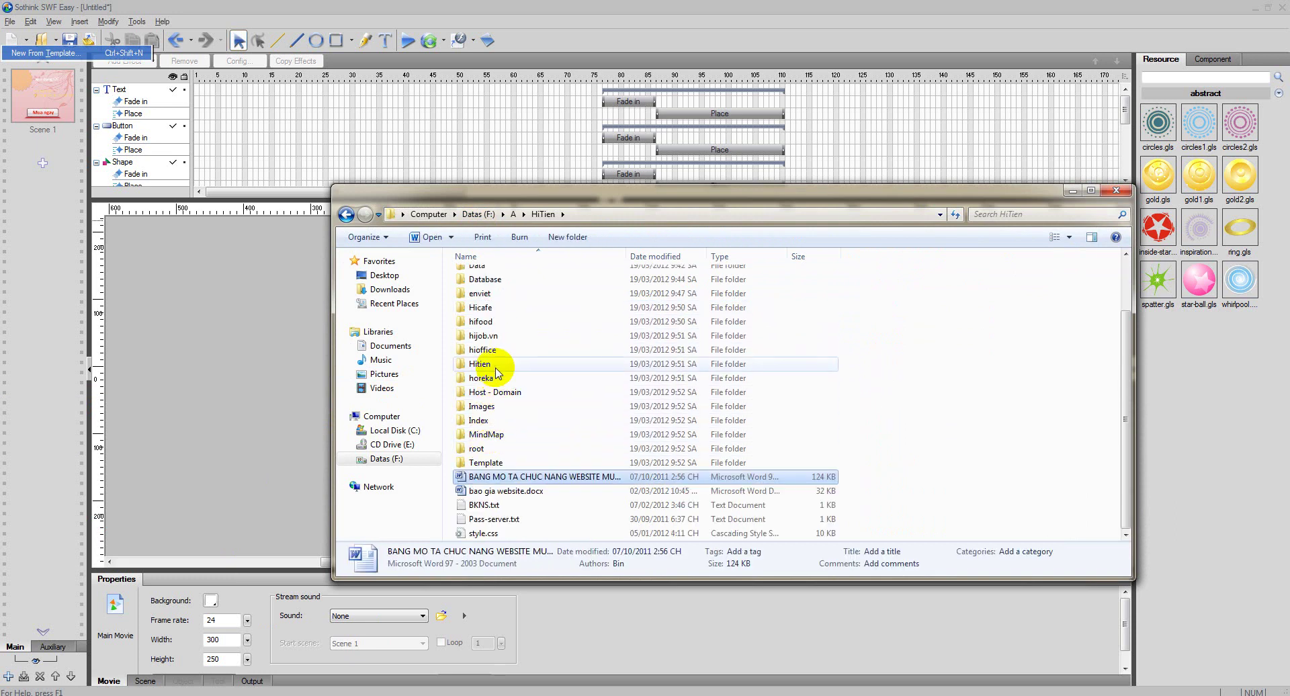
pyautogui.press('b')
pyautogui.press('b')
pyautogui.press('b')
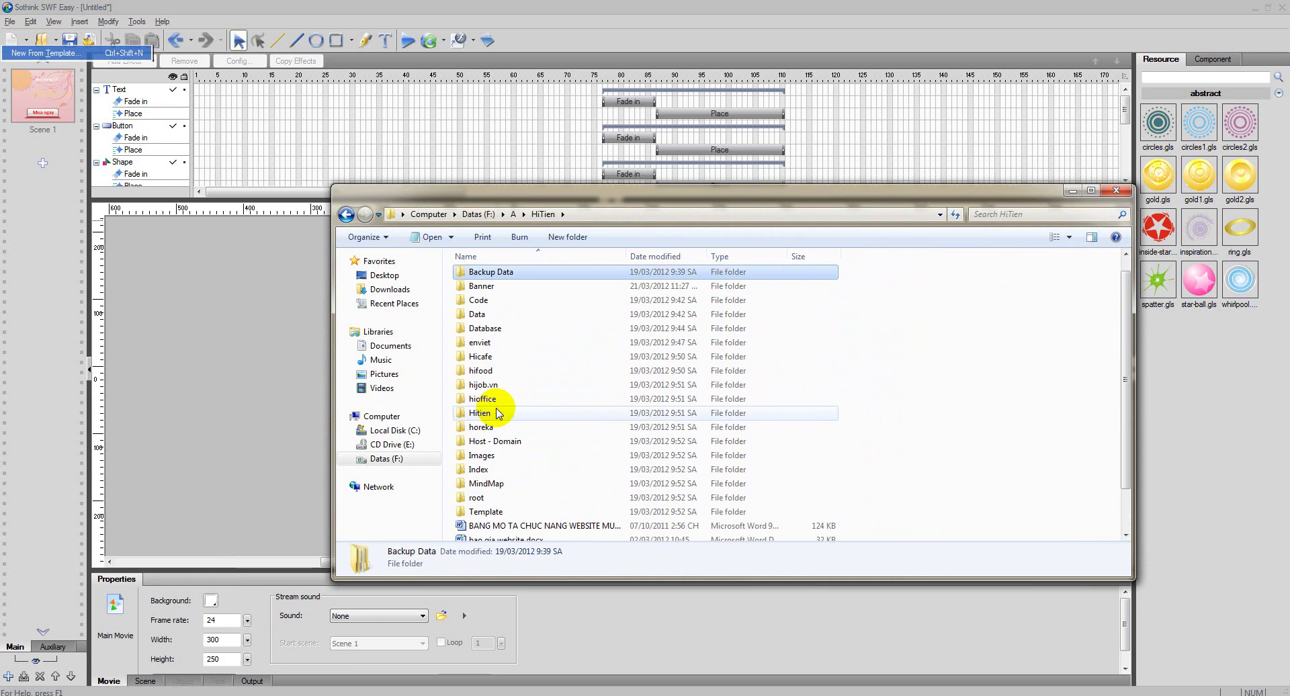
pyautogui.doubleClick(486, 290)
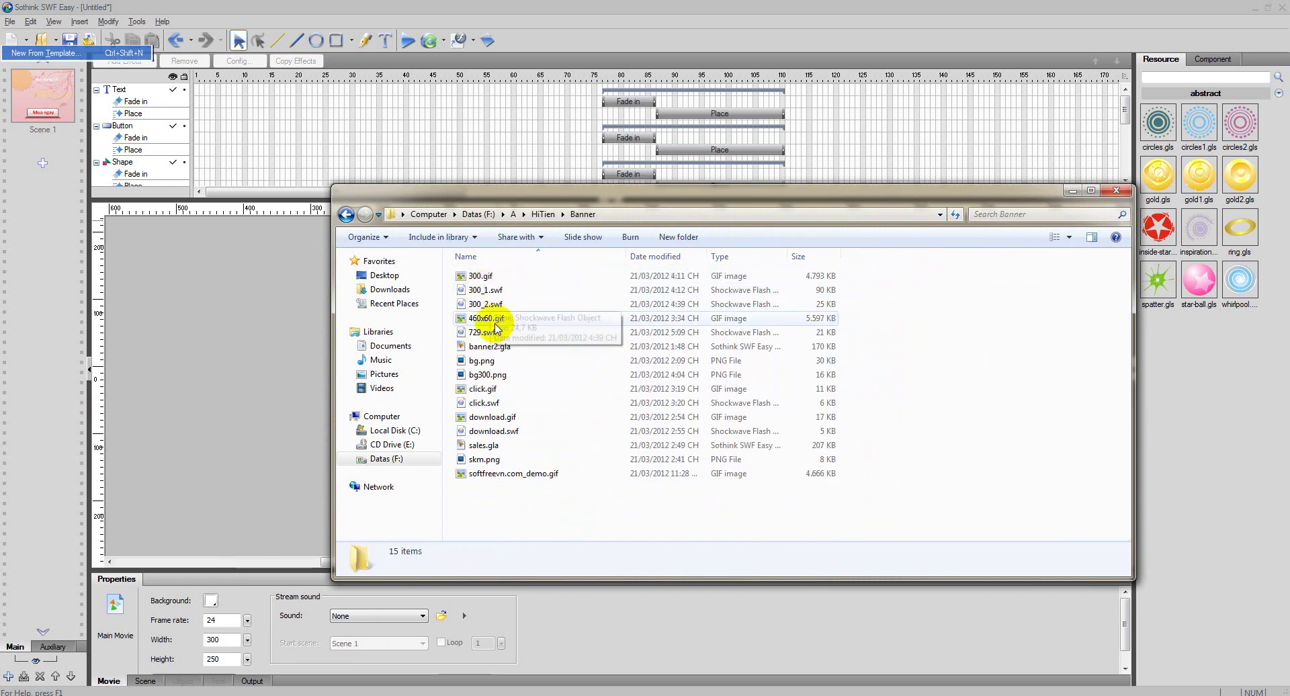
pyautogui.click(504, 473)
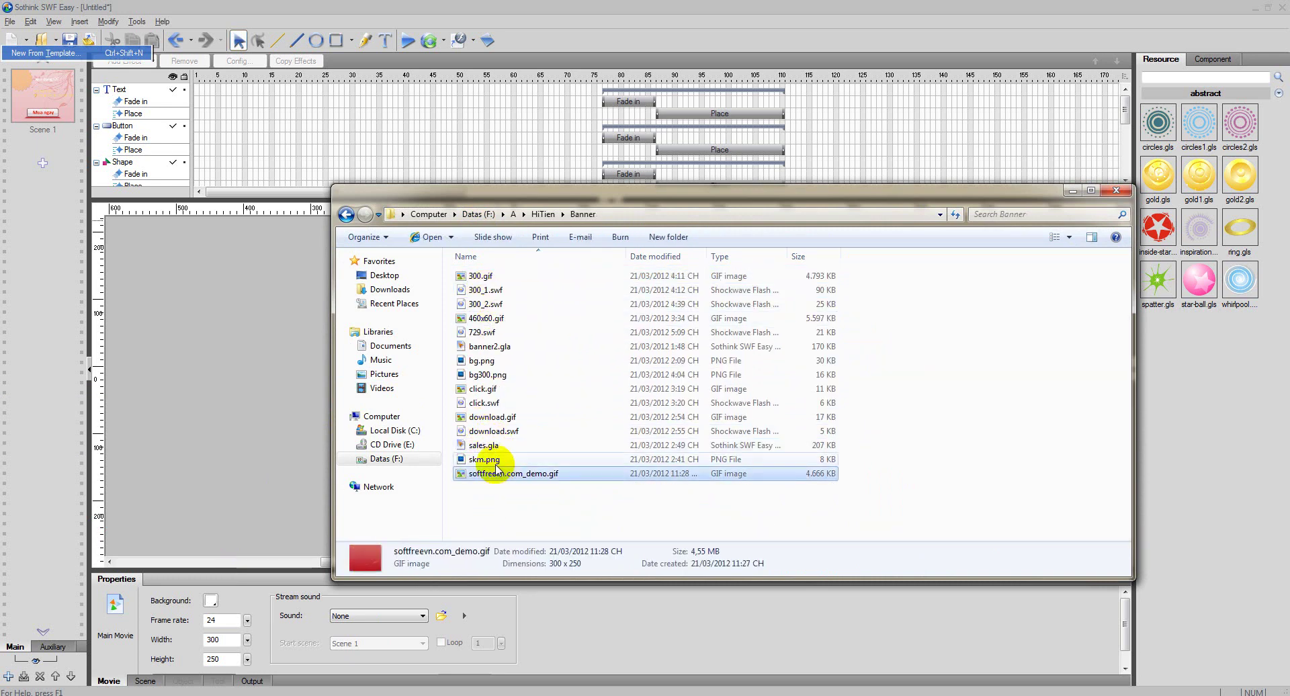
# Switch to Chrome, shrink its window beside the folder window, and view softfreevn.com_demo.gif in a new tab.
pyautogui.hotkey('alt', 'Tab')
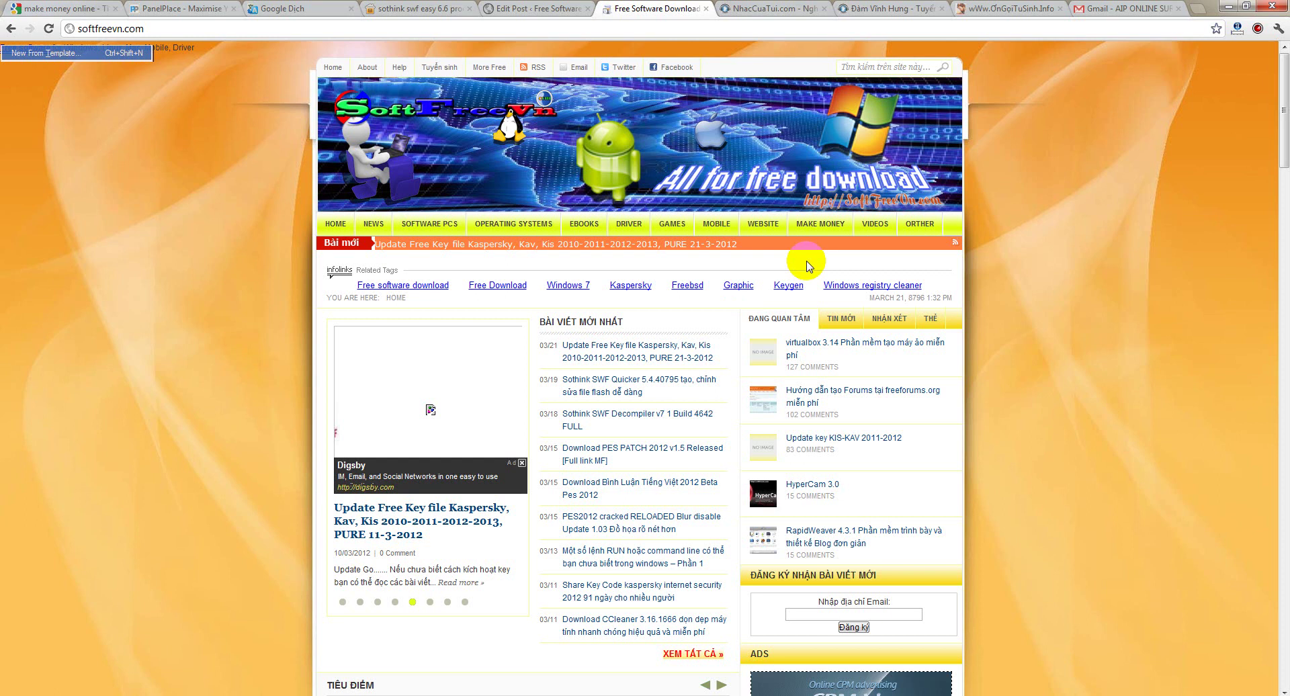
pyautogui.click(1203, 15)
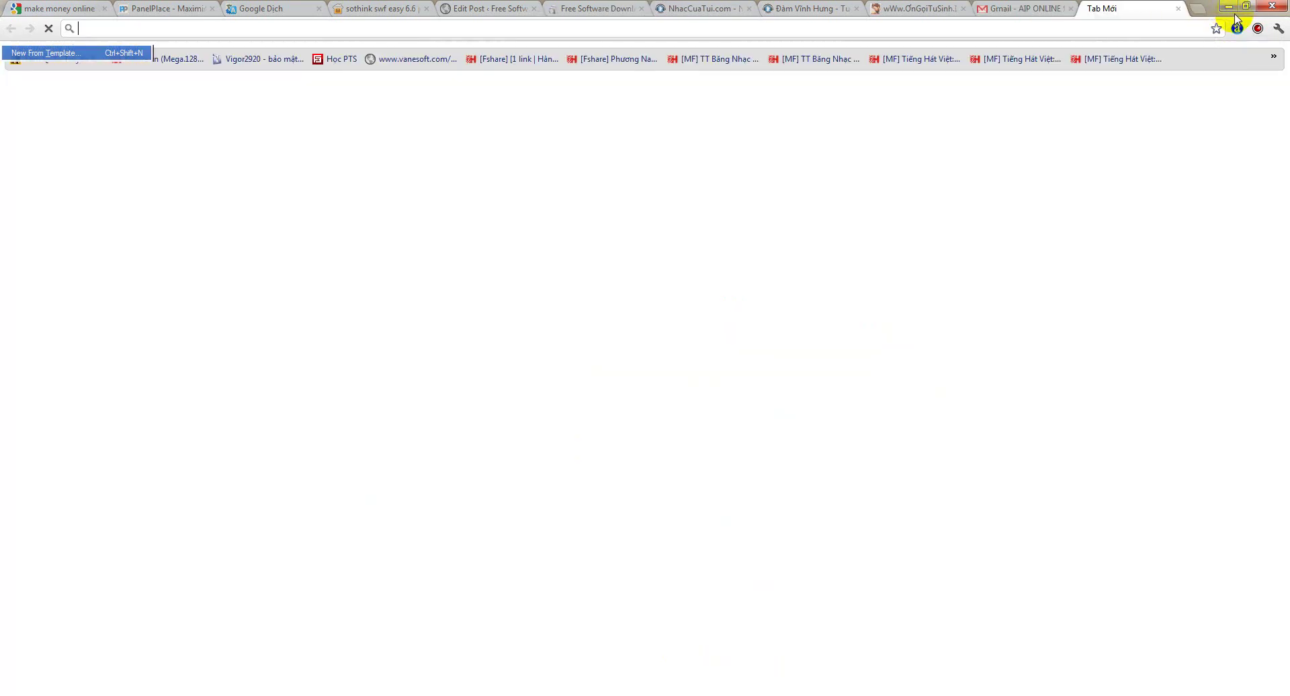
pyautogui.click(1246, 6)
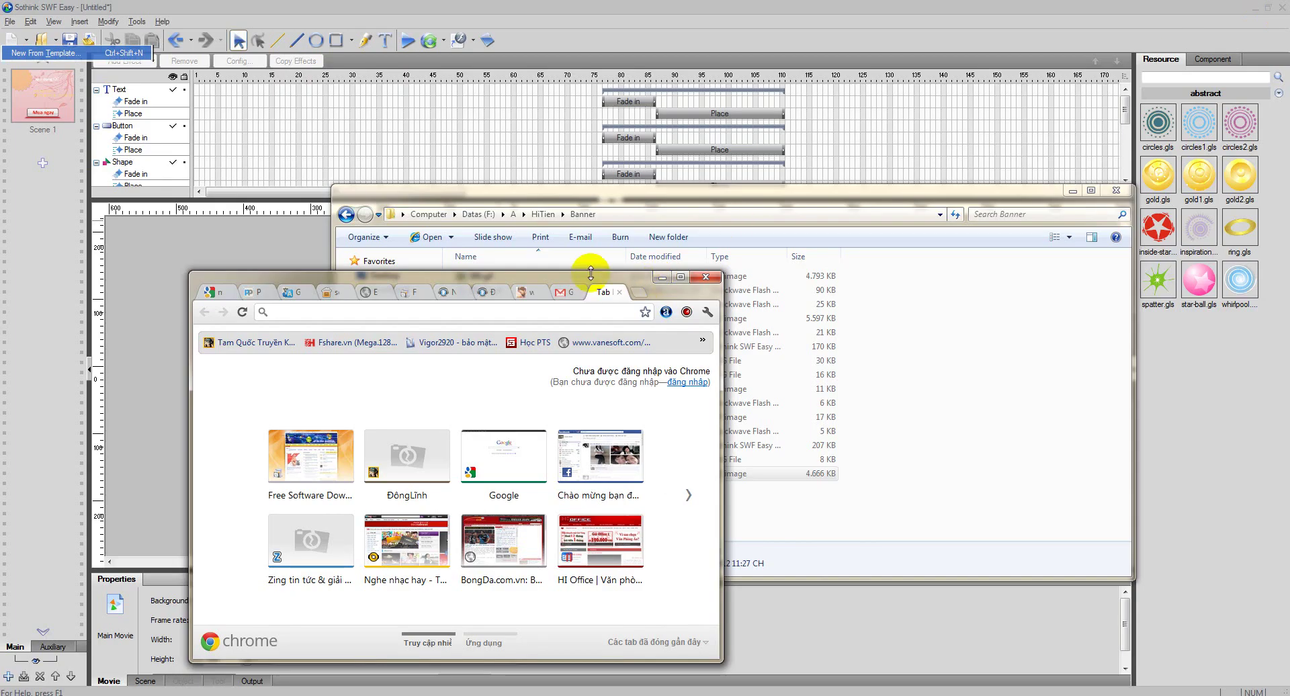
pyautogui.moveTo(594, 279); pyautogui.dragTo(1011, 195)
pyautogui.click(518, 474)
pyautogui.moveTo(689, 451); pyautogui.dragTo(772, 423)
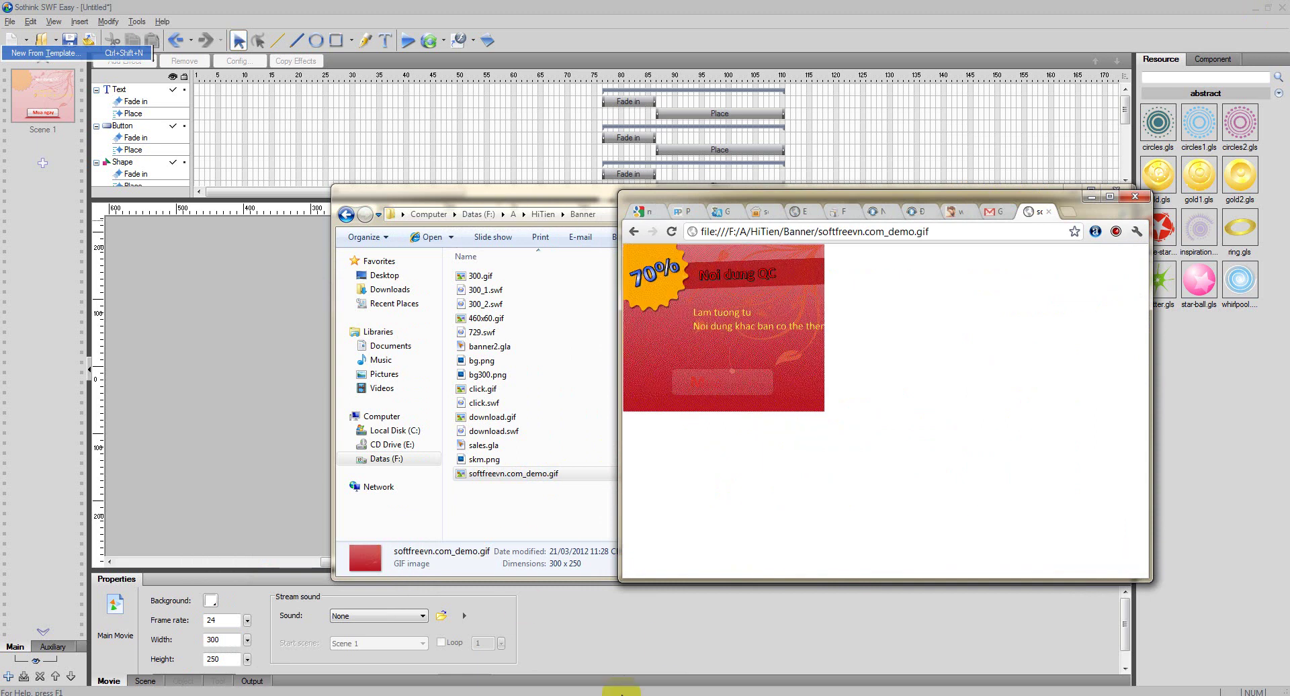
# Minimize the browser and folder windows, look at the Microsoft Word notes, and return to Sothink SWF Easy.
pyautogui.click(1092, 197)
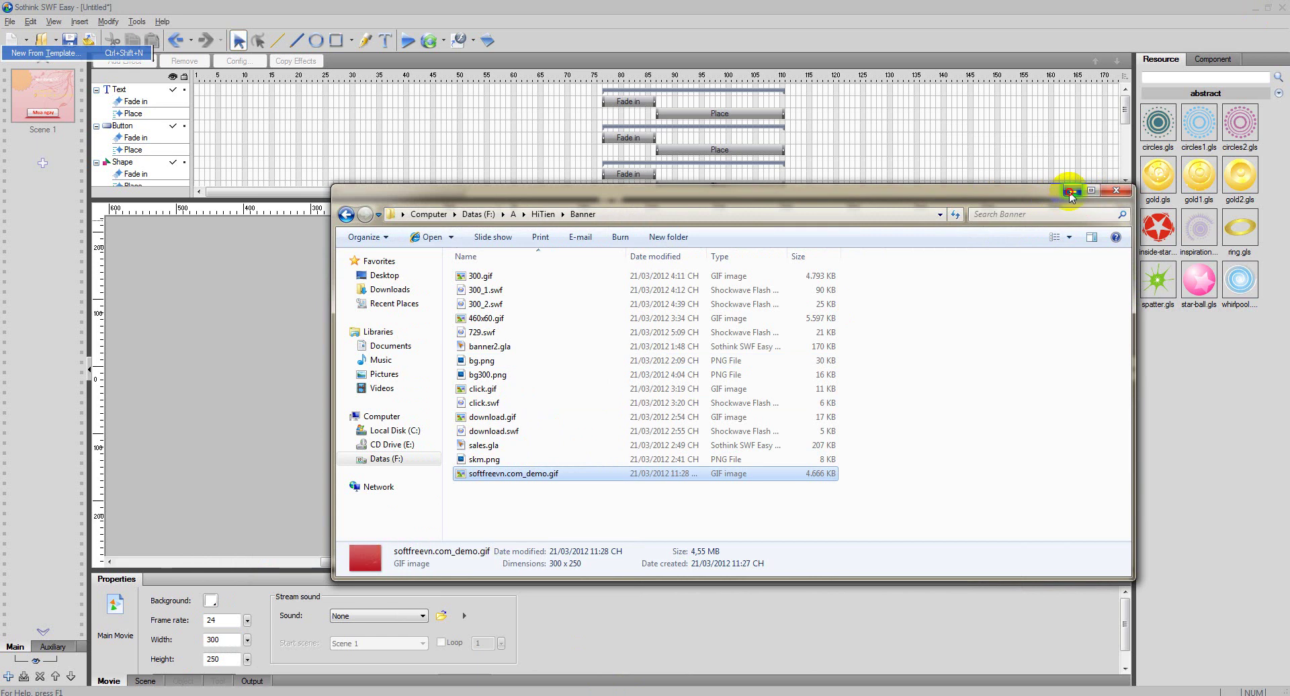
pyautogui.click(1071, 193)
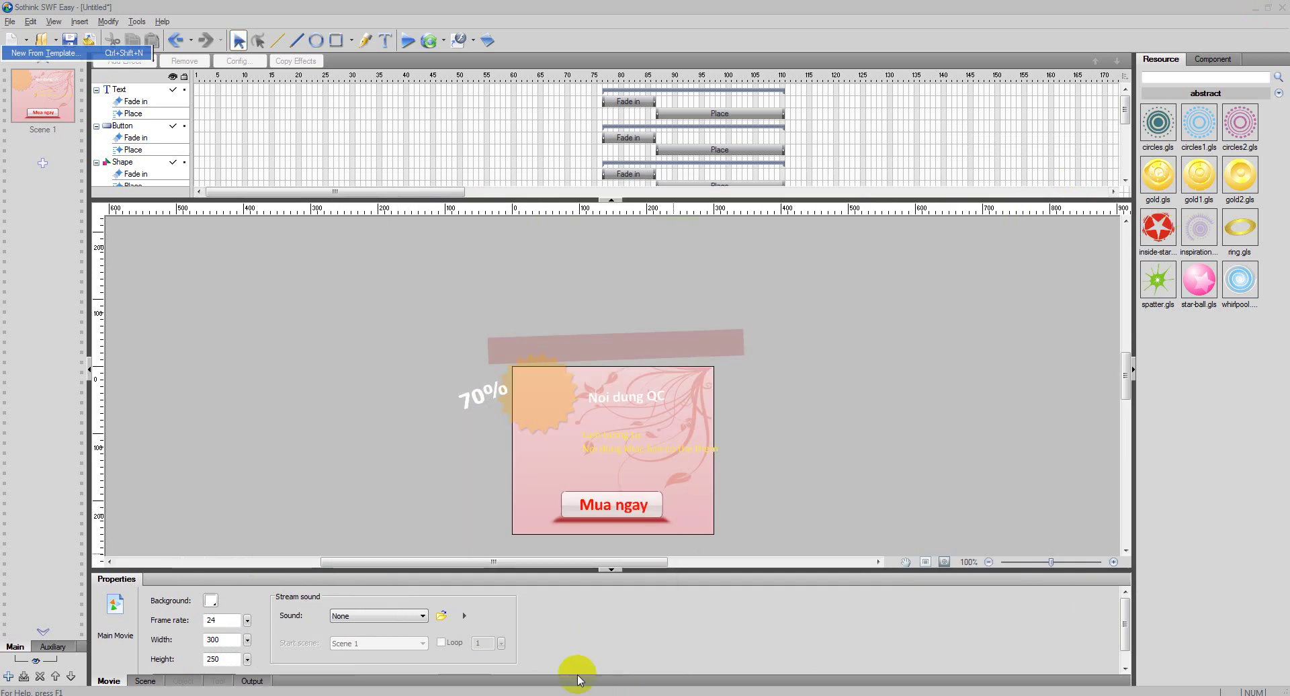
pyautogui.hotkey('alt', 'Tab')
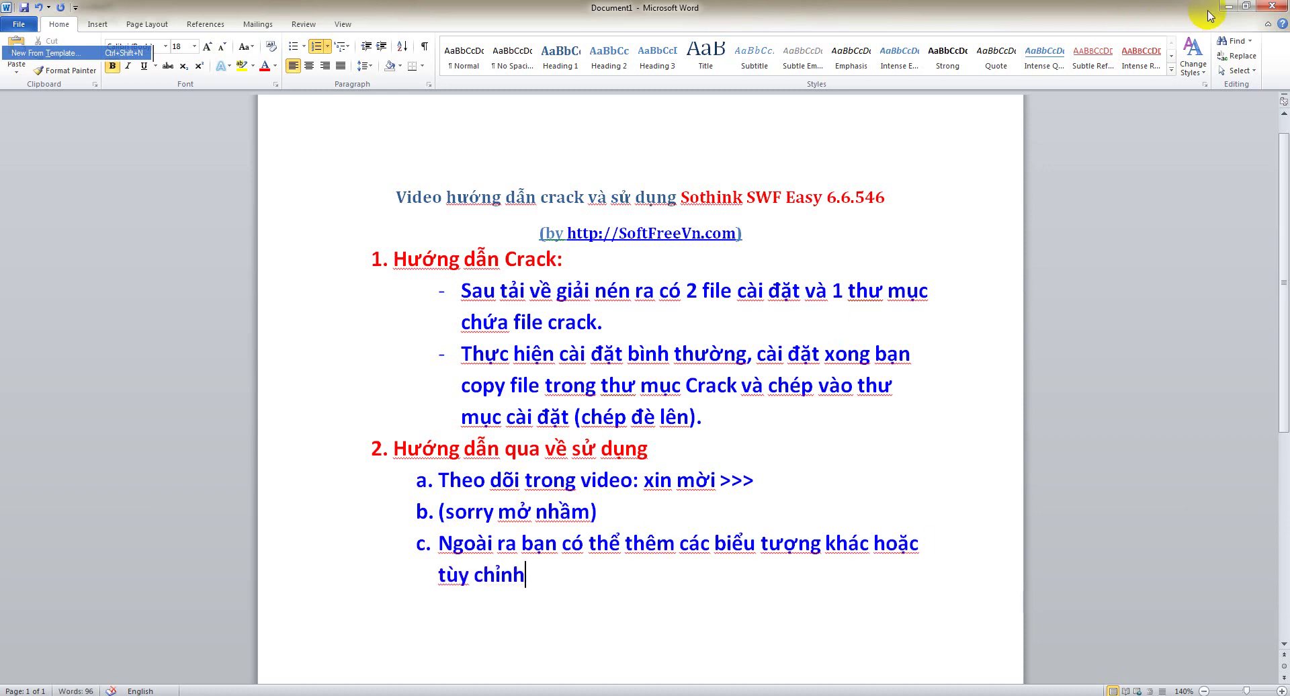
pyautogui.click(1227, 10)
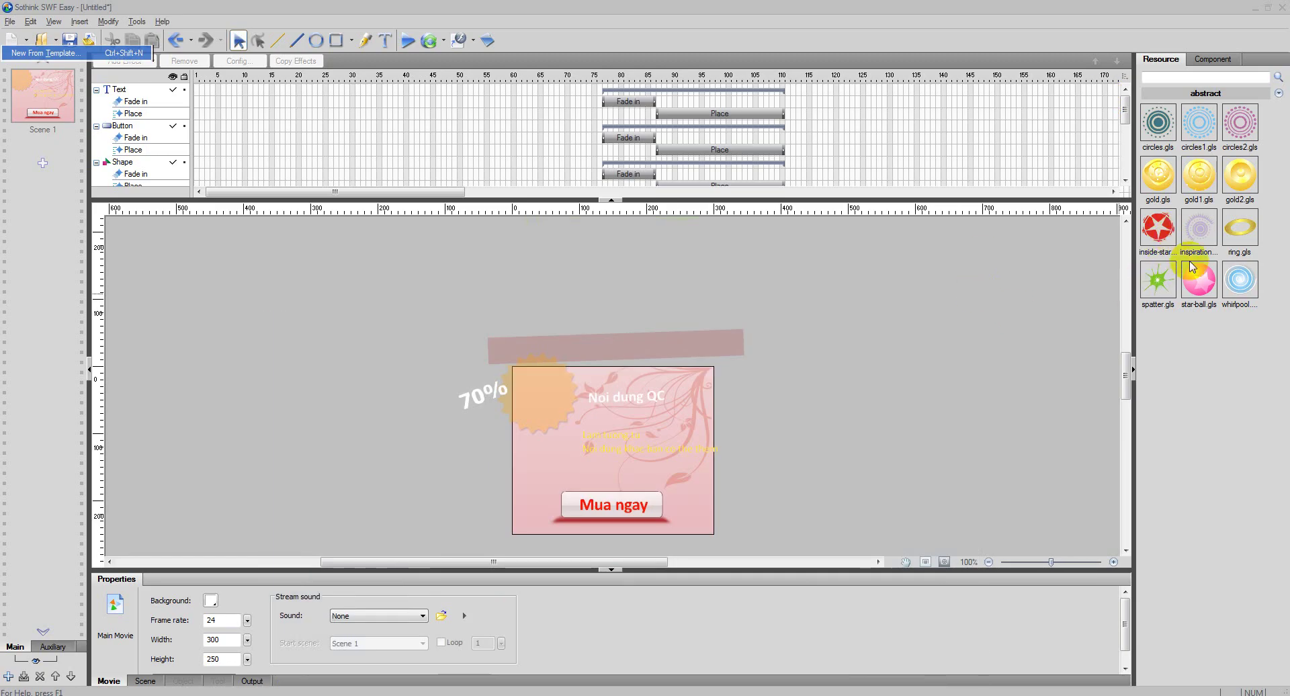
# Place the star-ball.gls resource over the banner's heading at about X 178, Y 50.5, and send it behind the heading text.
pyautogui.moveTo(1204, 281); pyautogui.dragTo(635, 402)
pyautogui.rightClick(634, 402)
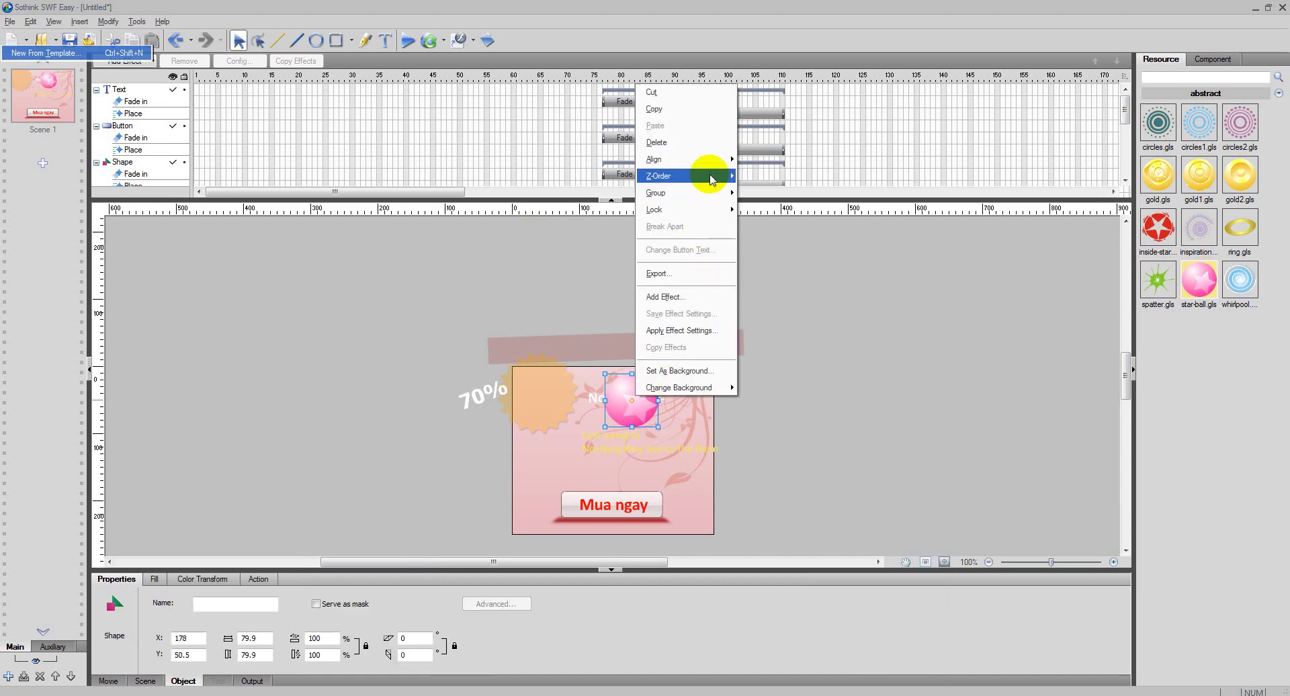
pyautogui.moveTo(713, 179)
pyautogui.click(771, 193)
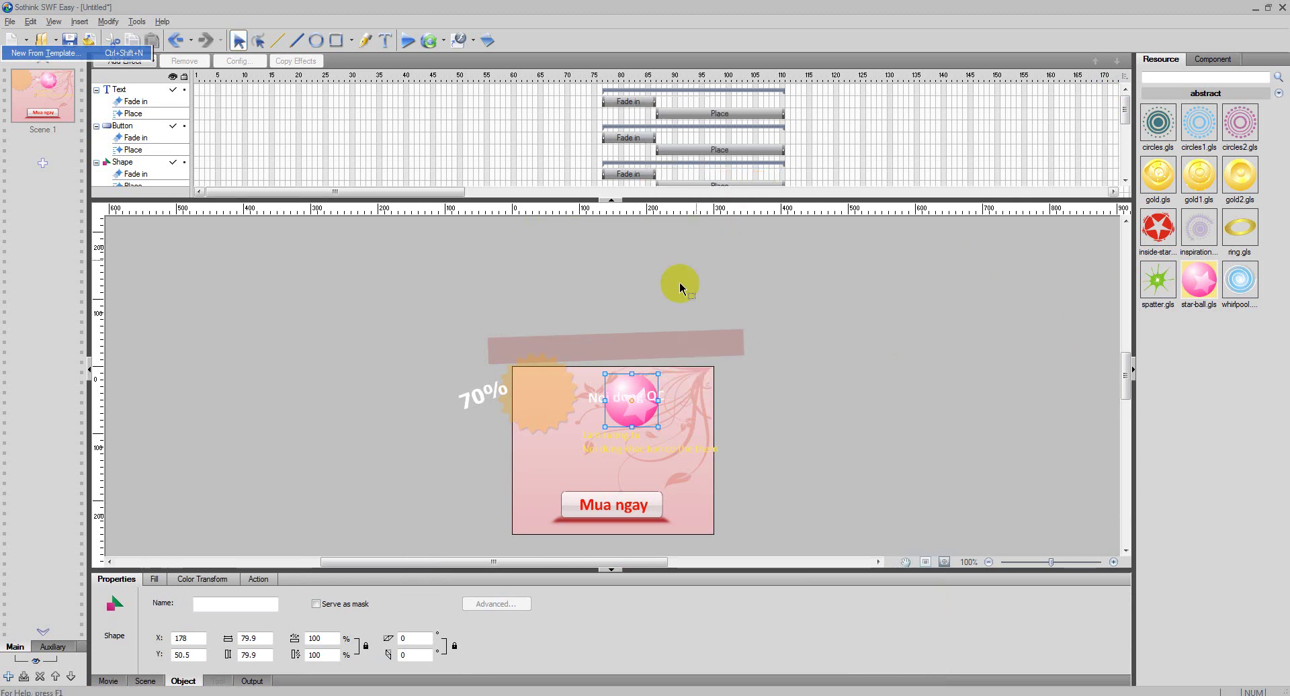
# Preview the Polyhedron rotate effect on the star ball, and add the Quive effect to it.
pyautogui.rightClick(632, 386)
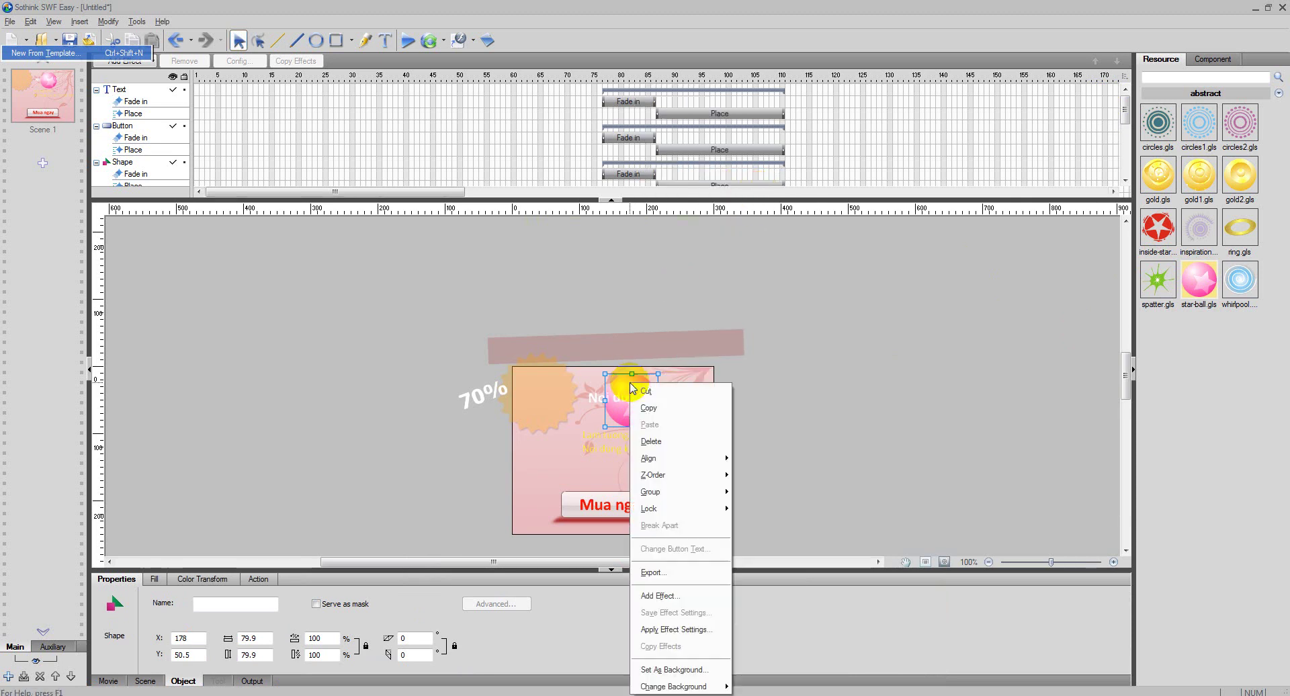
pyautogui.click(664, 598)
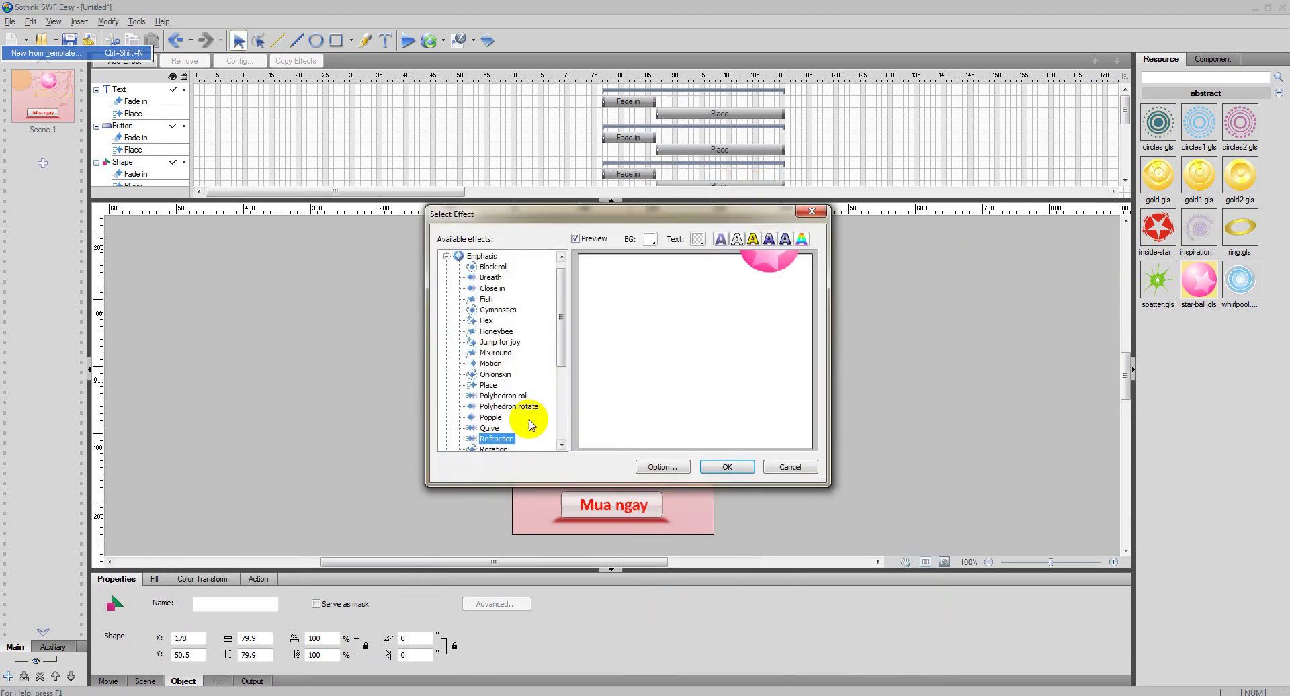
pyautogui.click(517, 408)
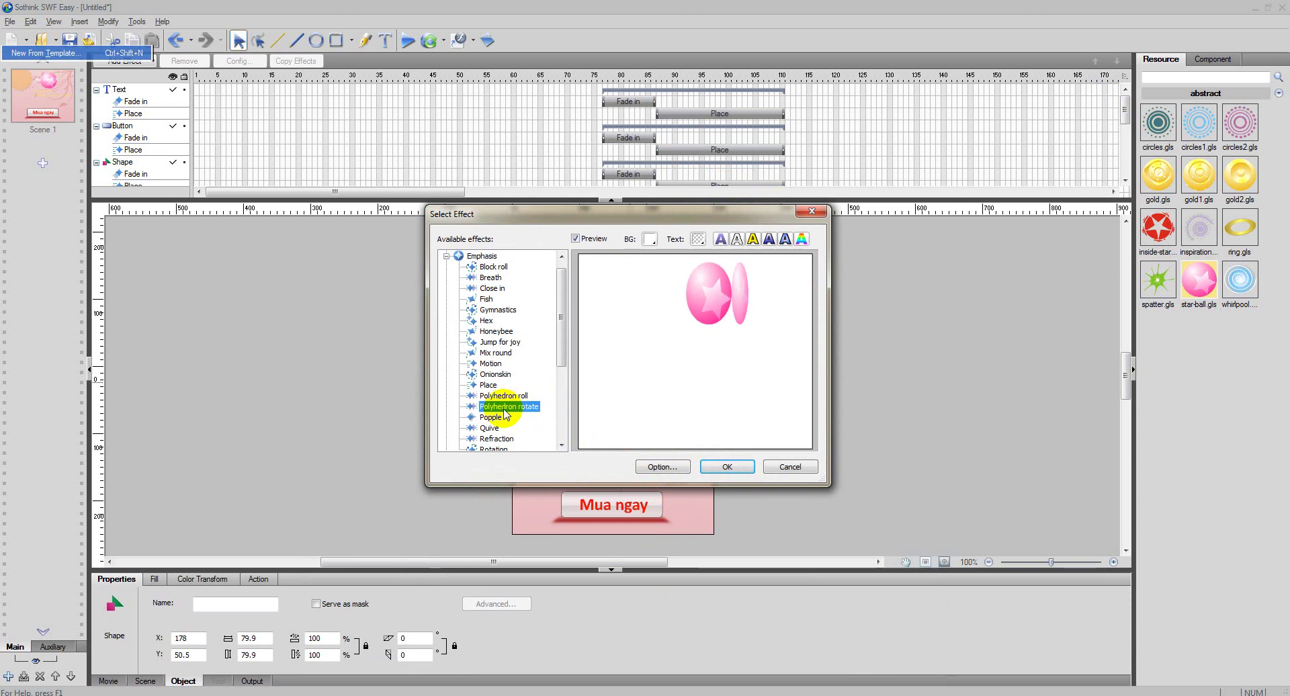
pyautogui.click(495, 430)
pyautogui.moveTo(559, 346); pyautogui.dragTo(563, 361)
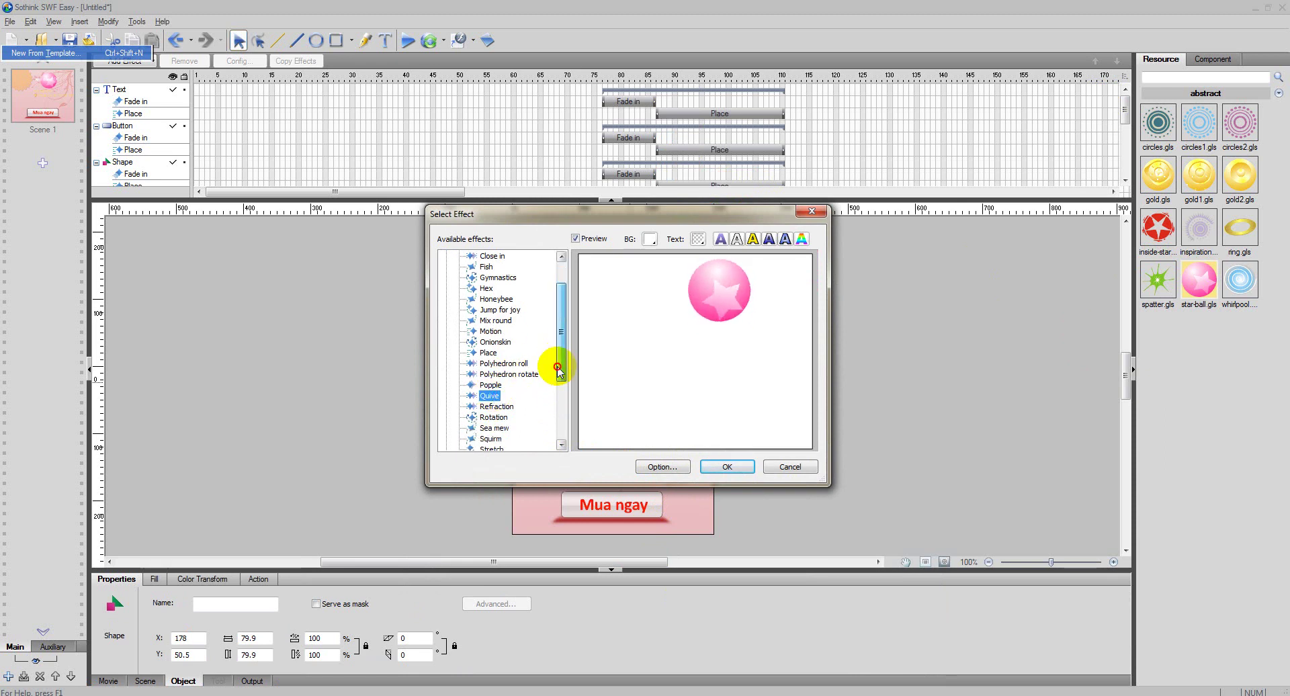
pyautogui.click(720, 467)
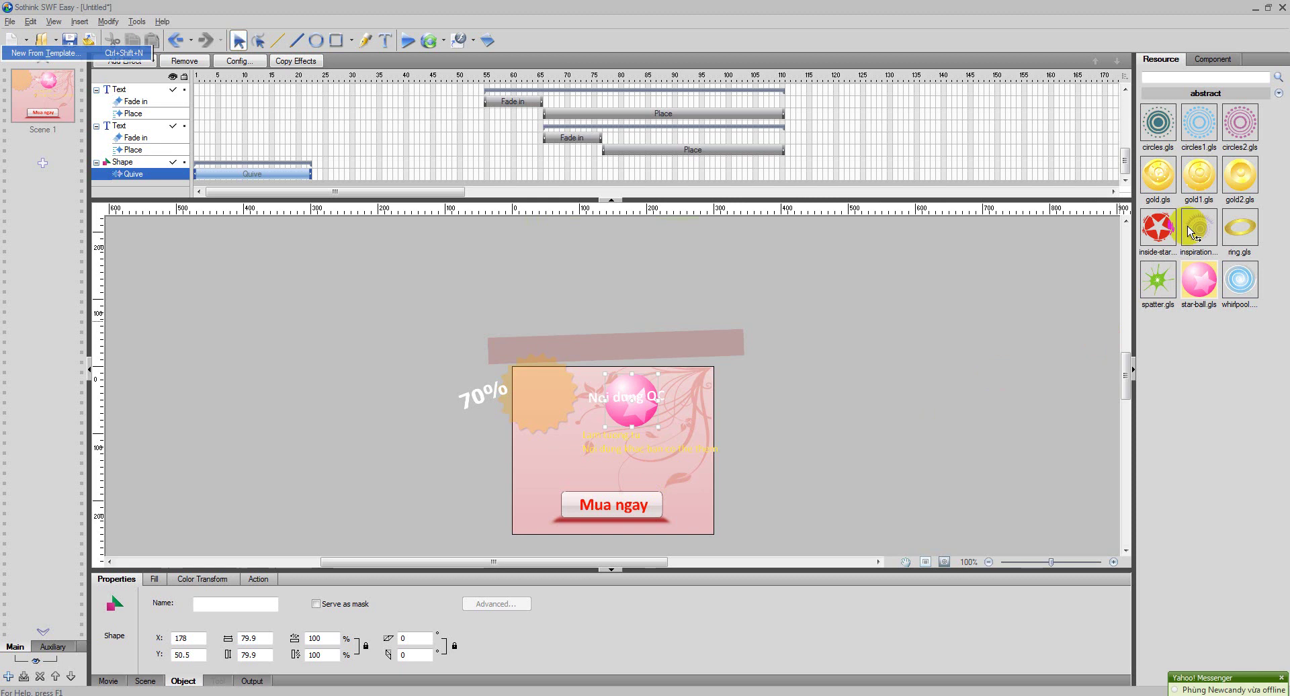
# Place the gold.gls resource in the banner's lower-left corner at about X 38, Y 189.5, and choose the Honeybee effect for it.
pyautogui.moveTo(1157, 176); pyautogui.dragTo(539, 498)
pyautogui.rightClick(540, 497)
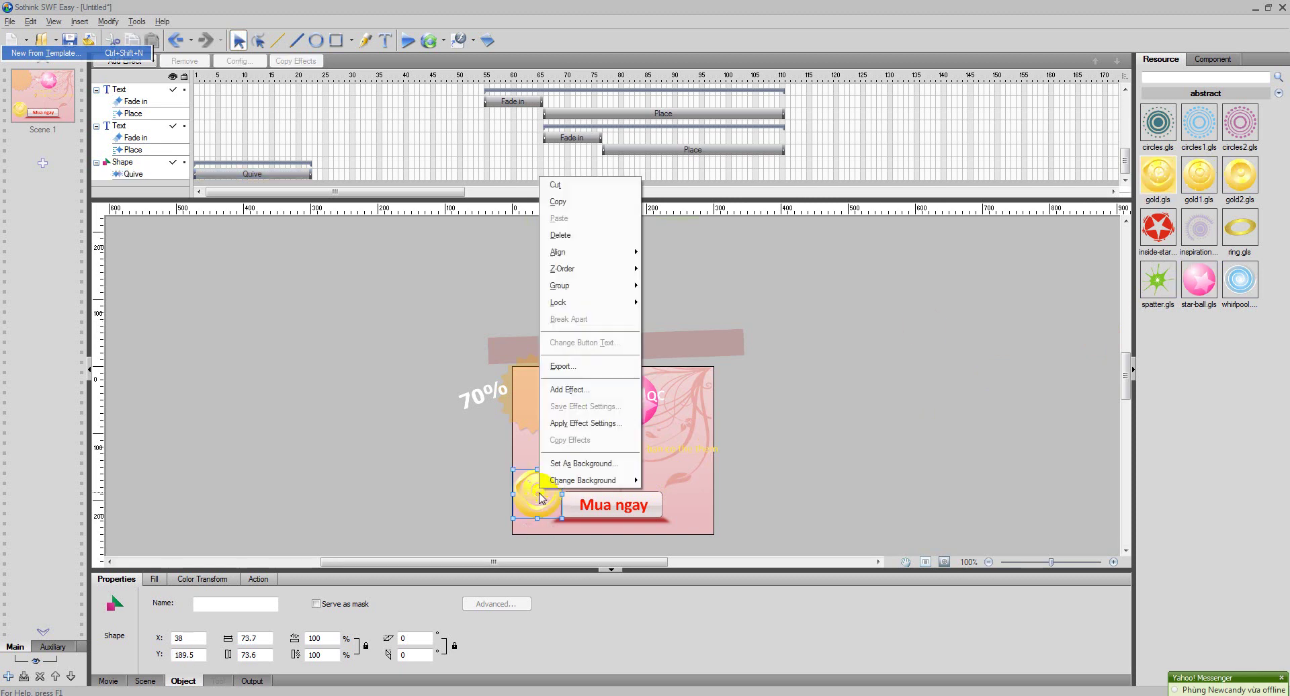
pyautogui.click(568, 390)
pyautogui.click(489, 321)
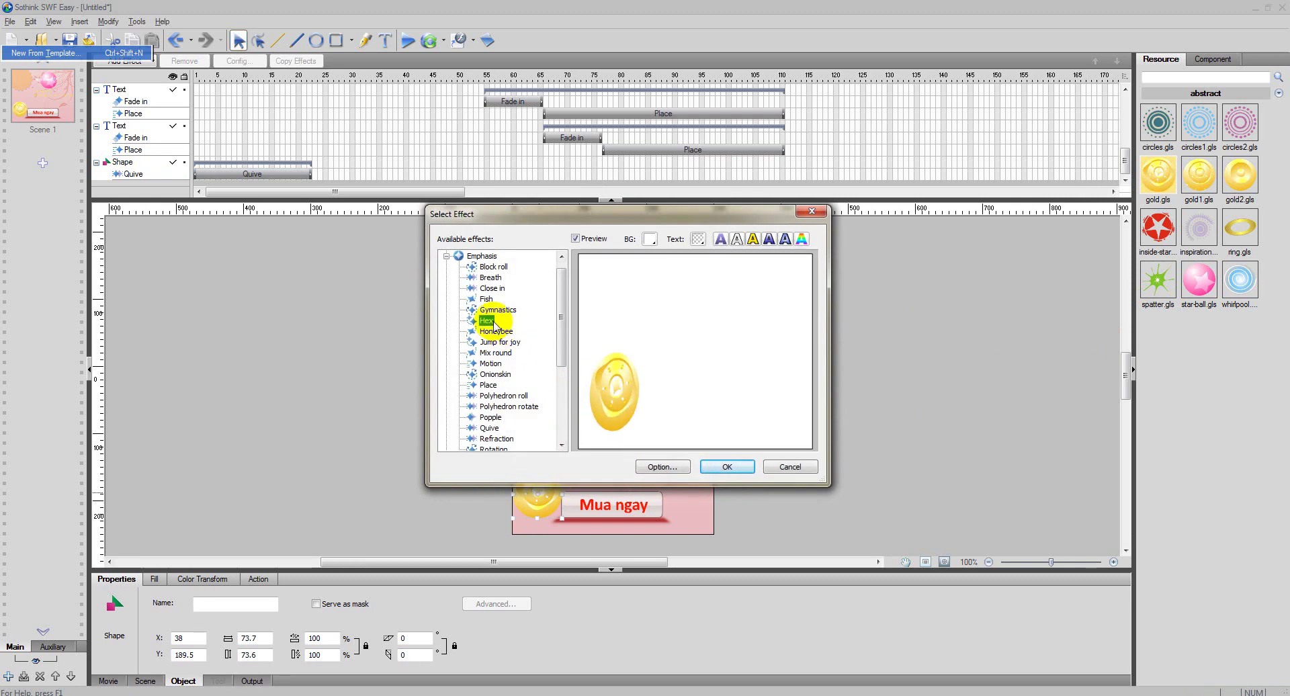
pyautogui.click(499, 332)
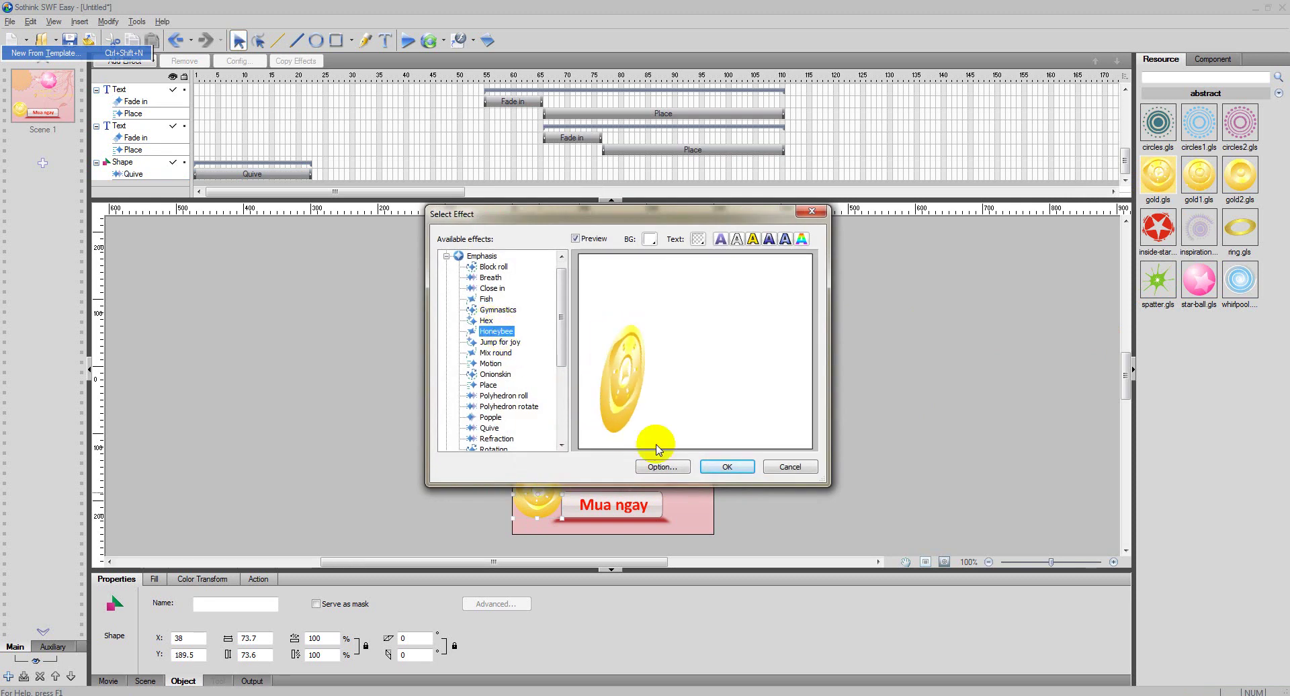
# Examine the Honeybee effect's preview options, including its order, direction, text effects and playback settings.
pyautogui.click(680, 469)
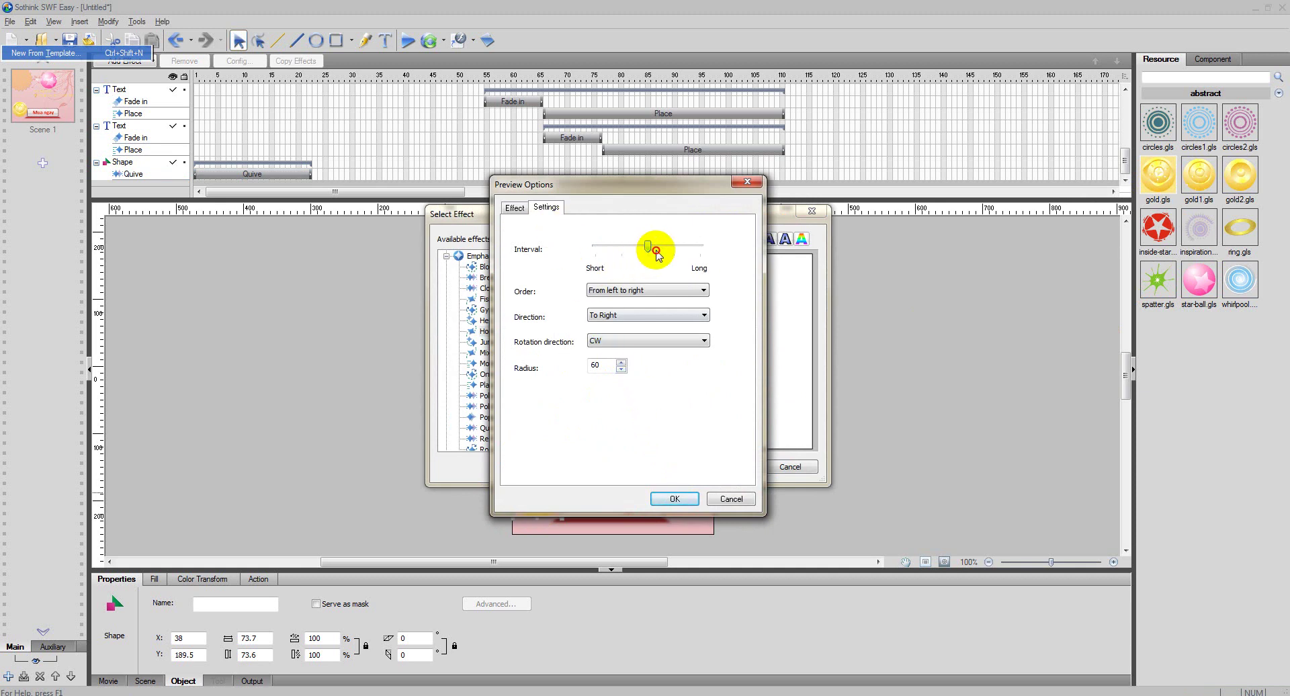
pyautogui.click(649, 290)
pyautogui.click(561, 331)
pyautogui.click(612, 315)
pyautogui.click(563, 340)
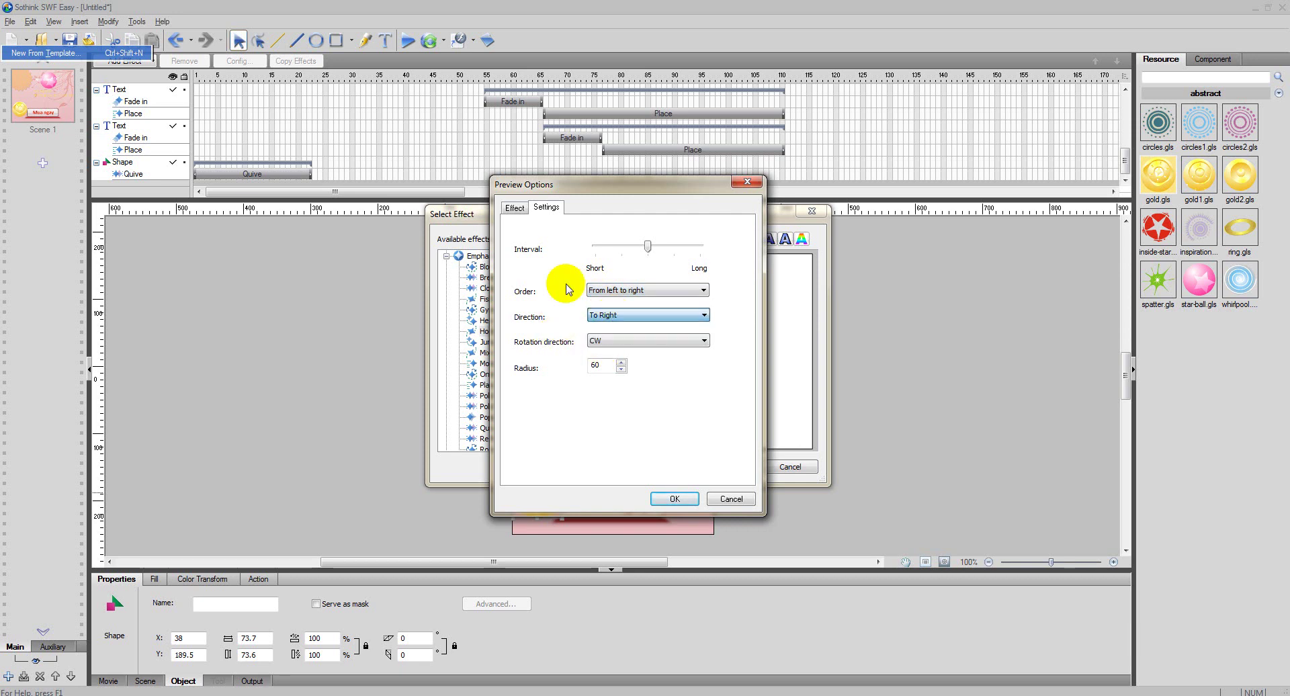
pyautogui.click(514, 208)
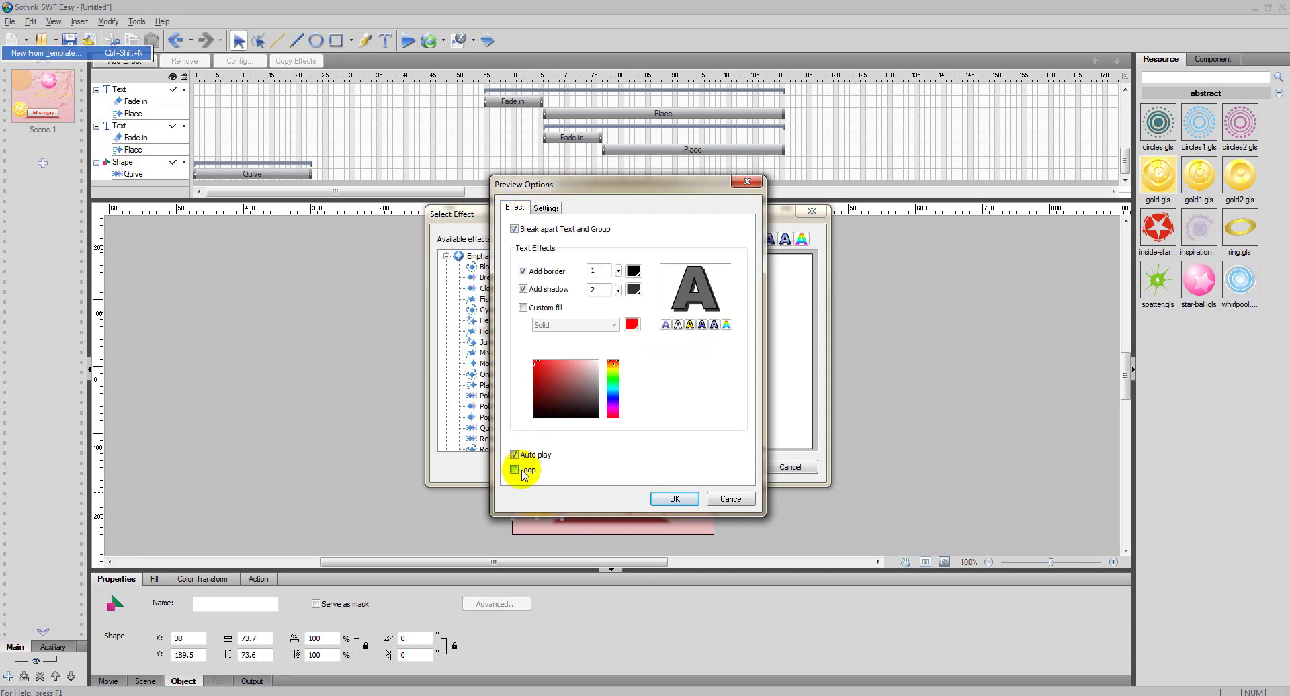
pyautogui.click(676, 500)
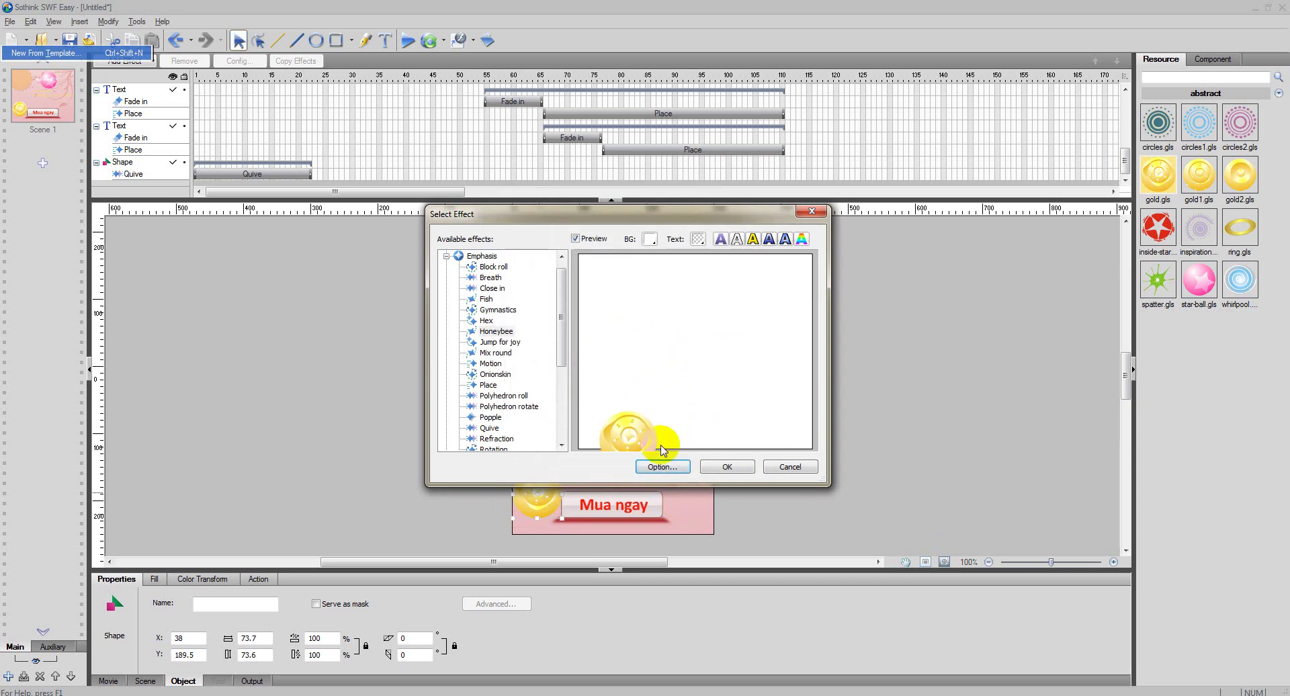
# Enable a Solid custom fill in the preview options and add the Honeybee effect to the gold shape.
pyautogui.click(662, 467)
pyautogui.click(515, 209)
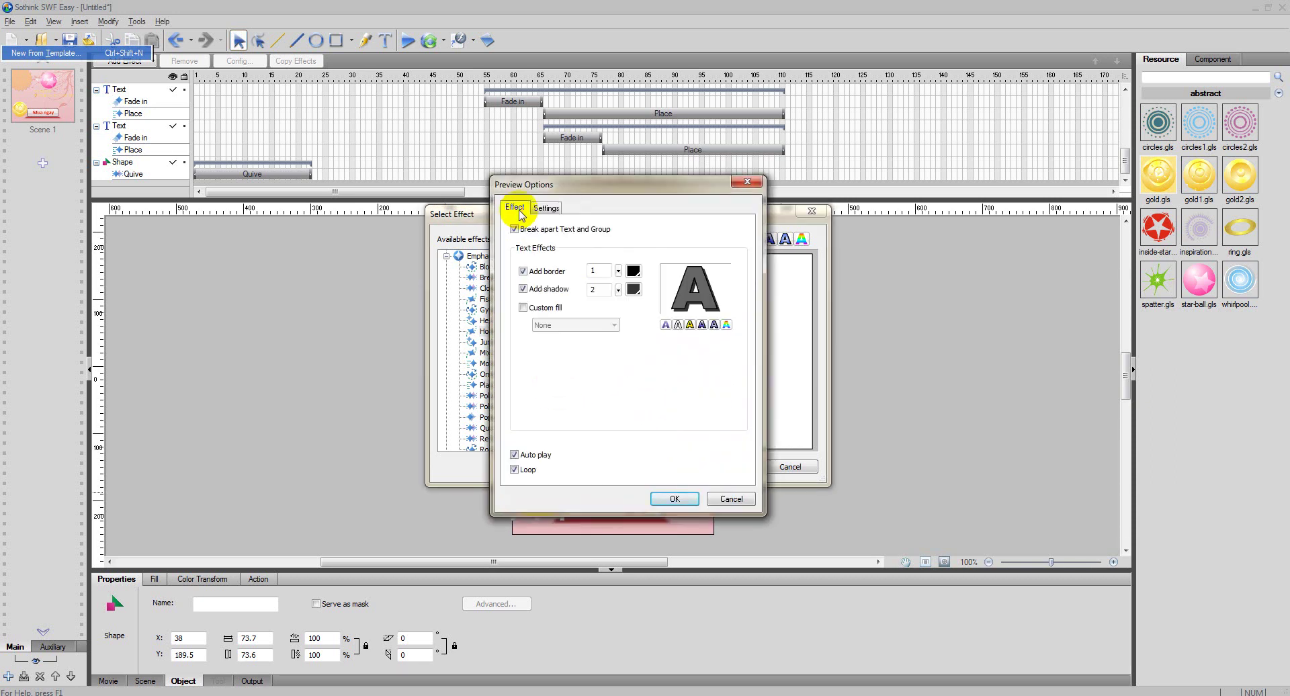
pyautogui.click(528, 310)
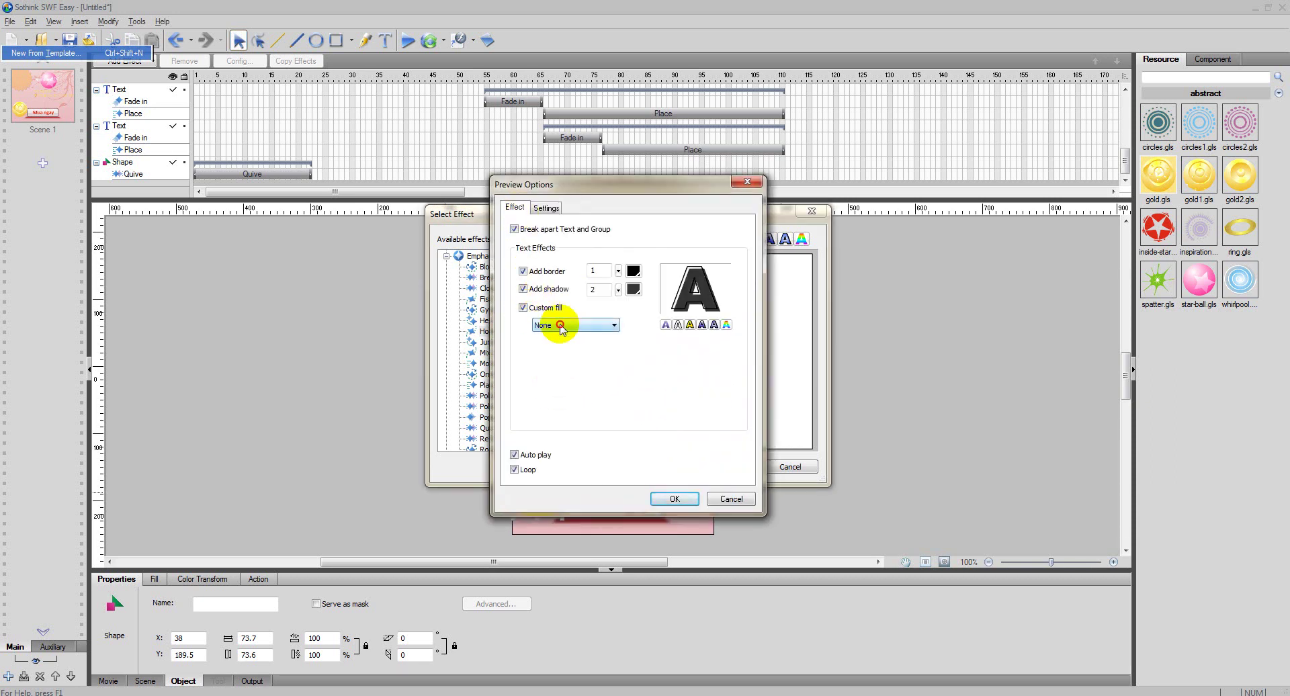
pyautogui.click(543, 325)
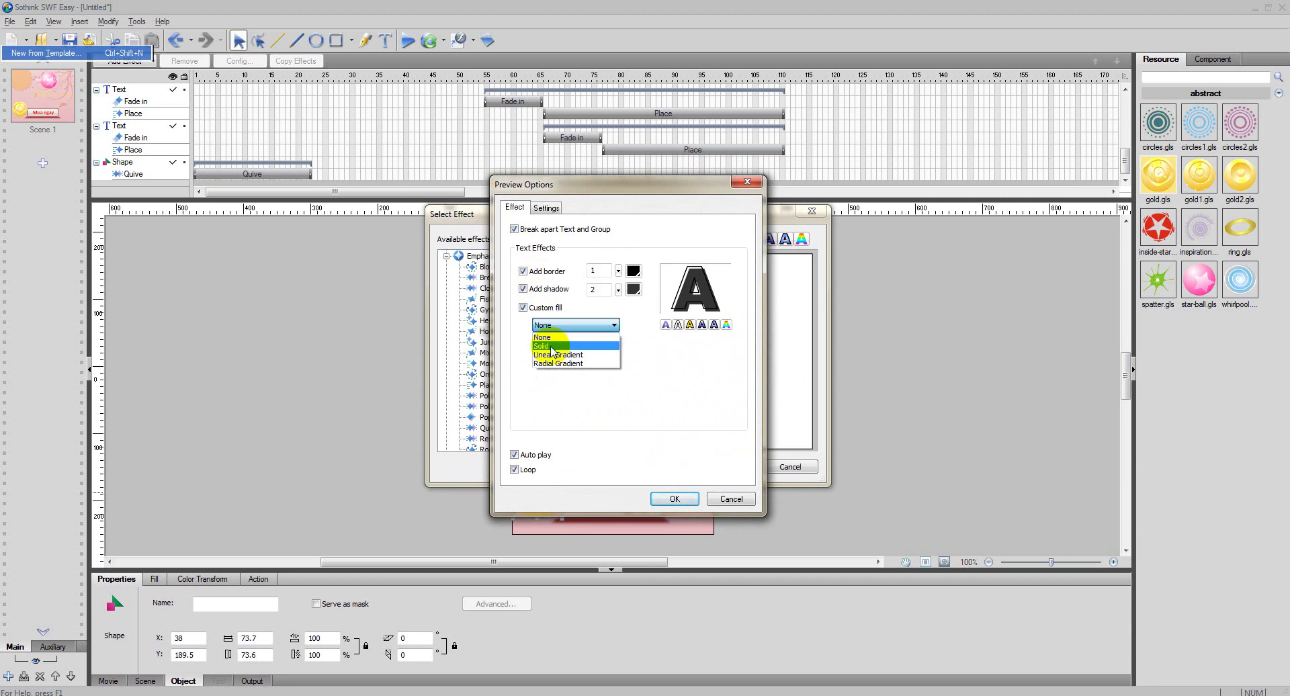
pyautogui.click(573, 346)
pyautogui.click(674, 498)
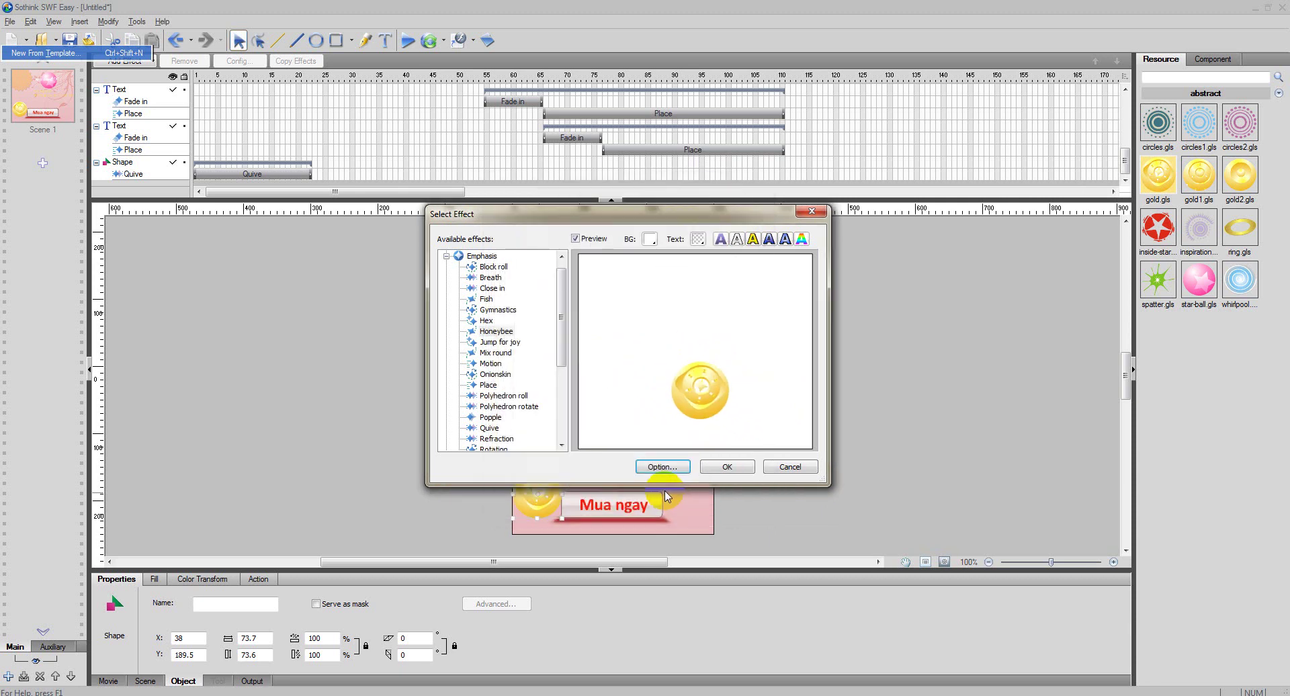
pyautogui.click(716, 466)
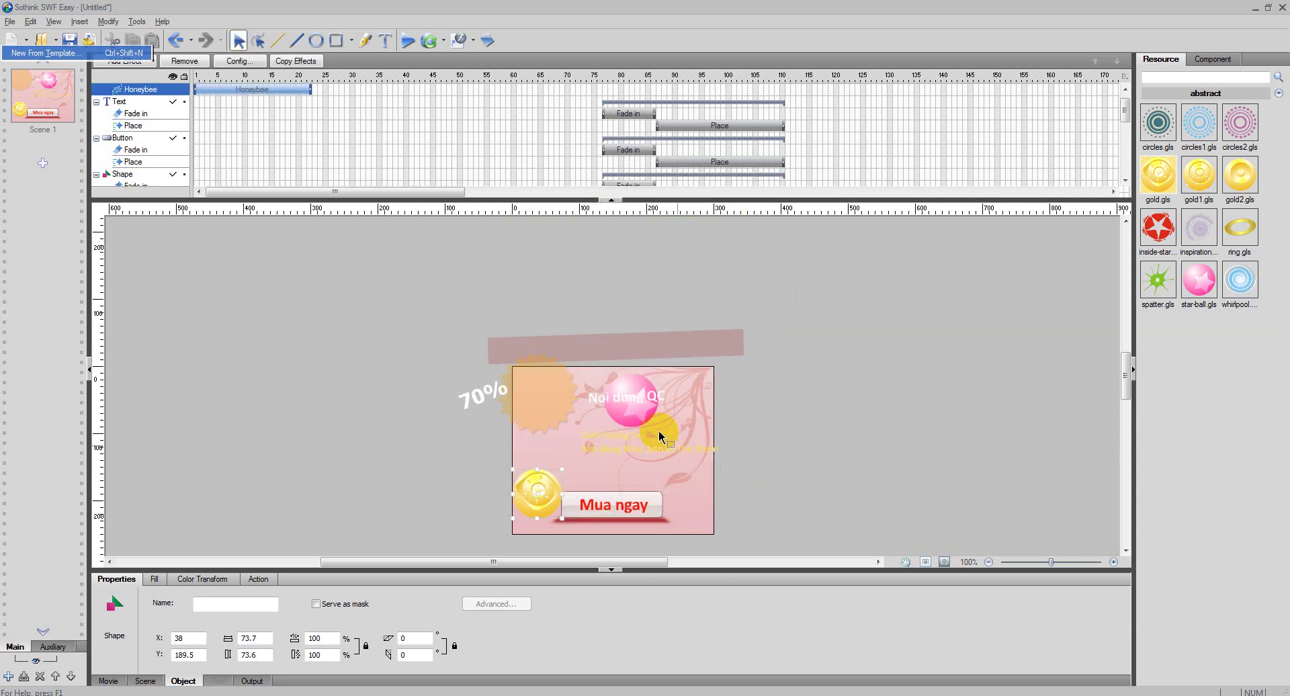
# Preview the banner, extend the Honeybee effect to about frame 153, and preview the banner again.
pyautogui.click(409, 45)
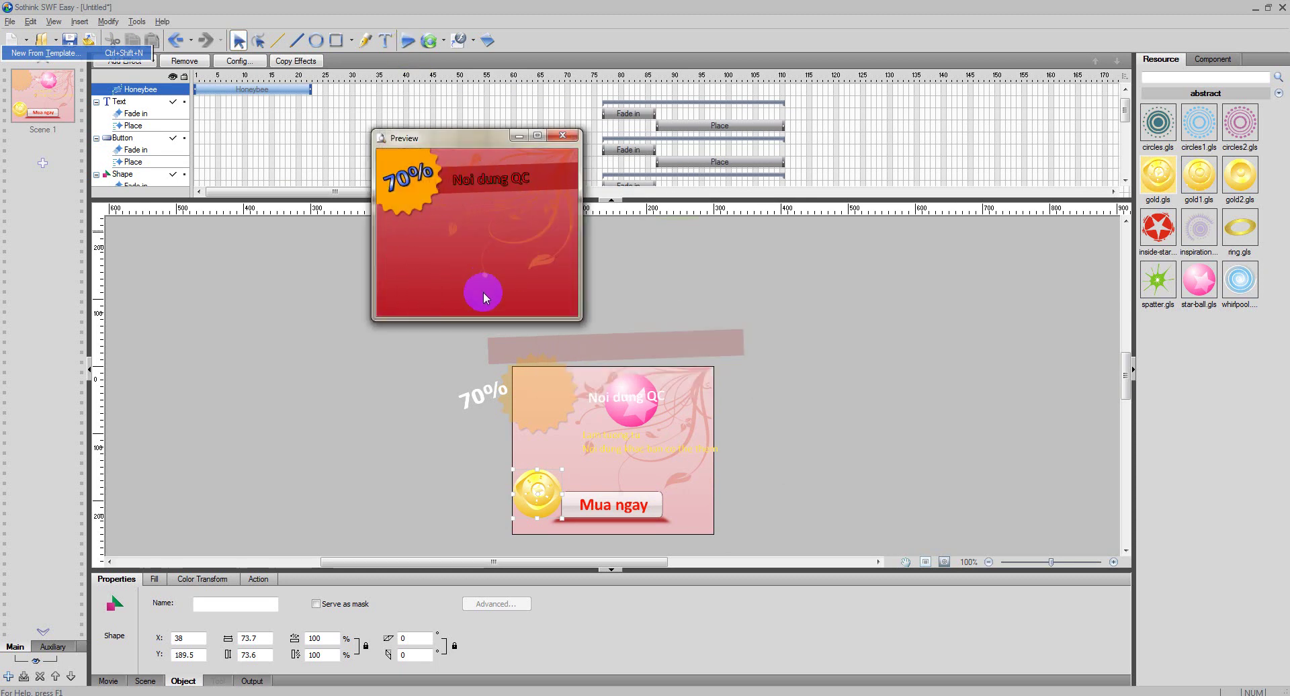
pyautogui.click(562, 137)
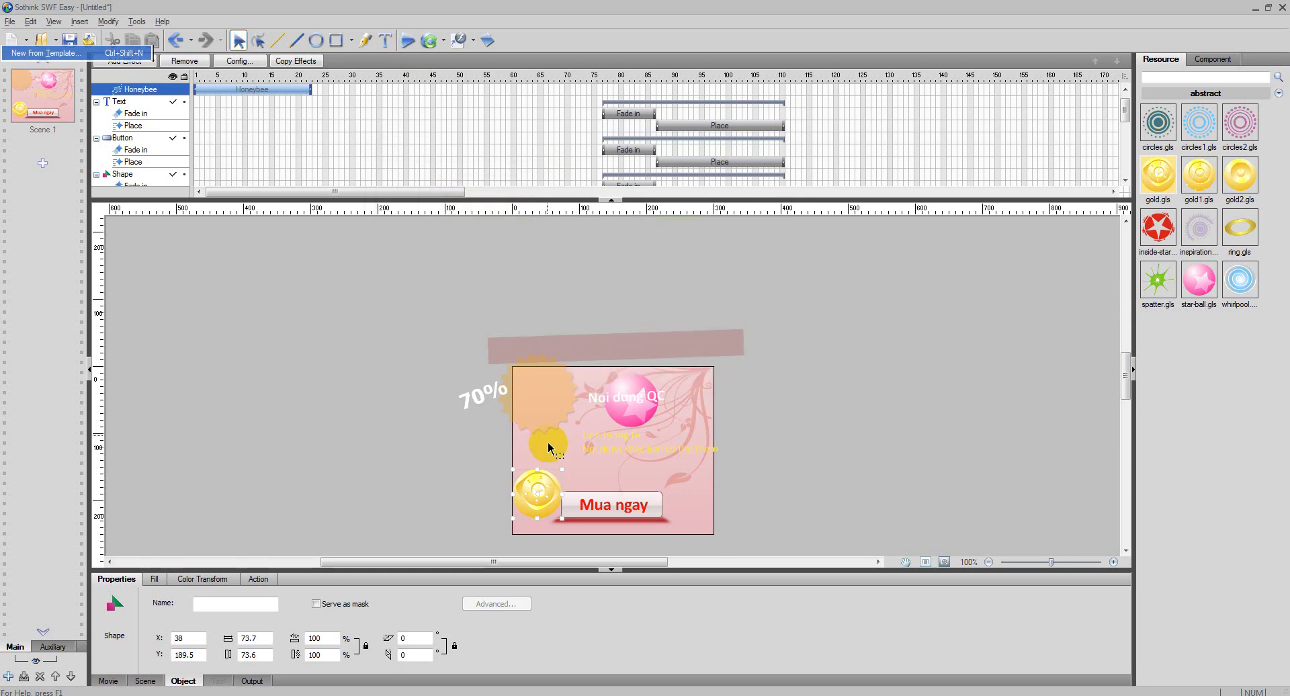
pyautogui.moveTo(311, 89); pyautogui.dragTo(1015, 95)
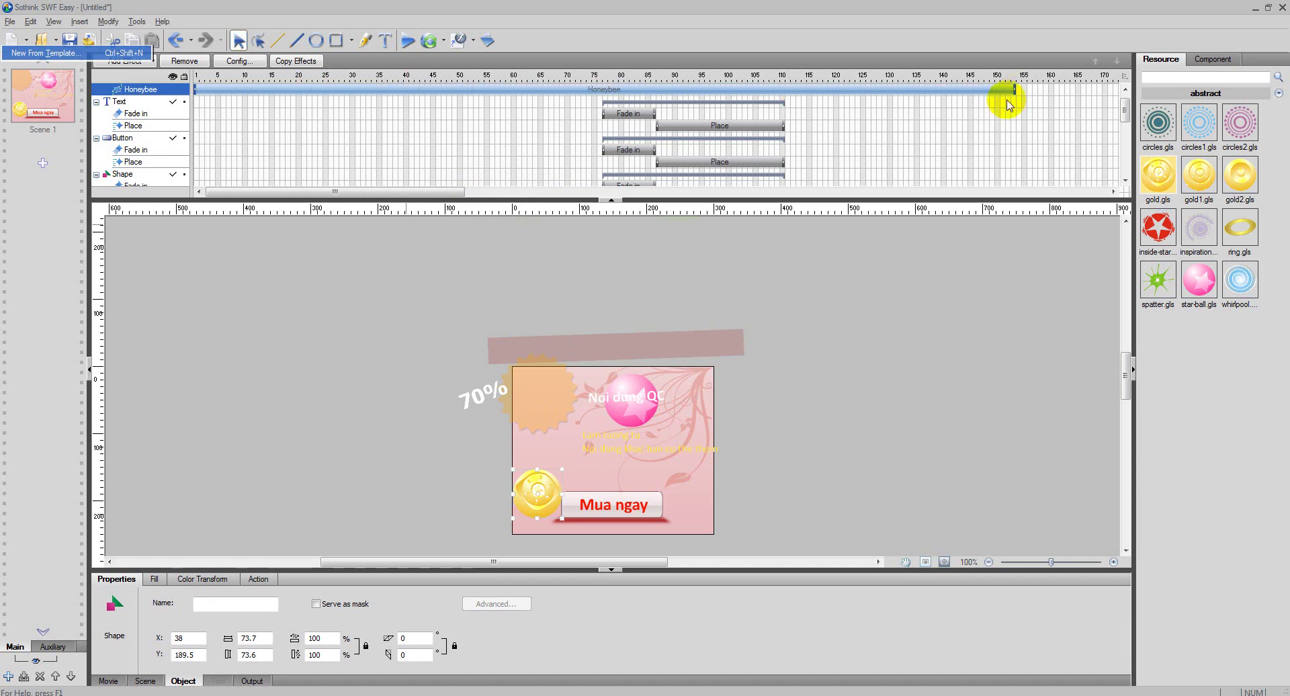
pyautogui.click(408, 40)
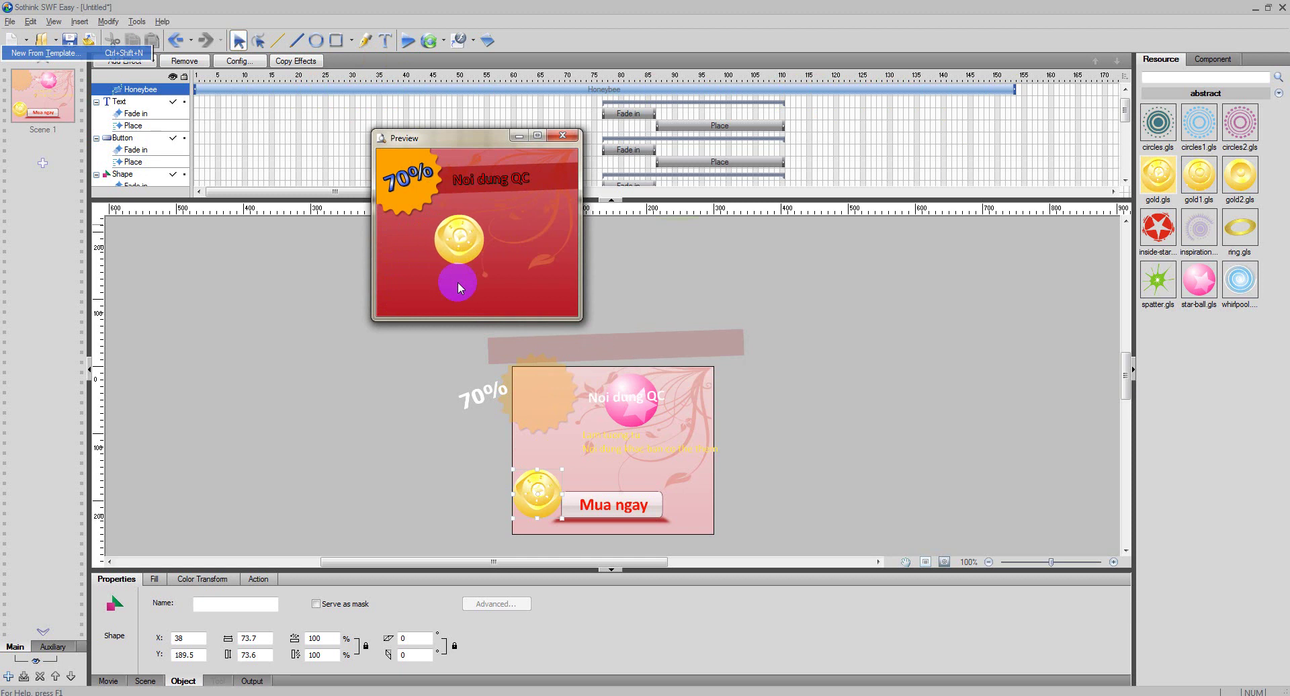
pyautogui.click(562, 137)
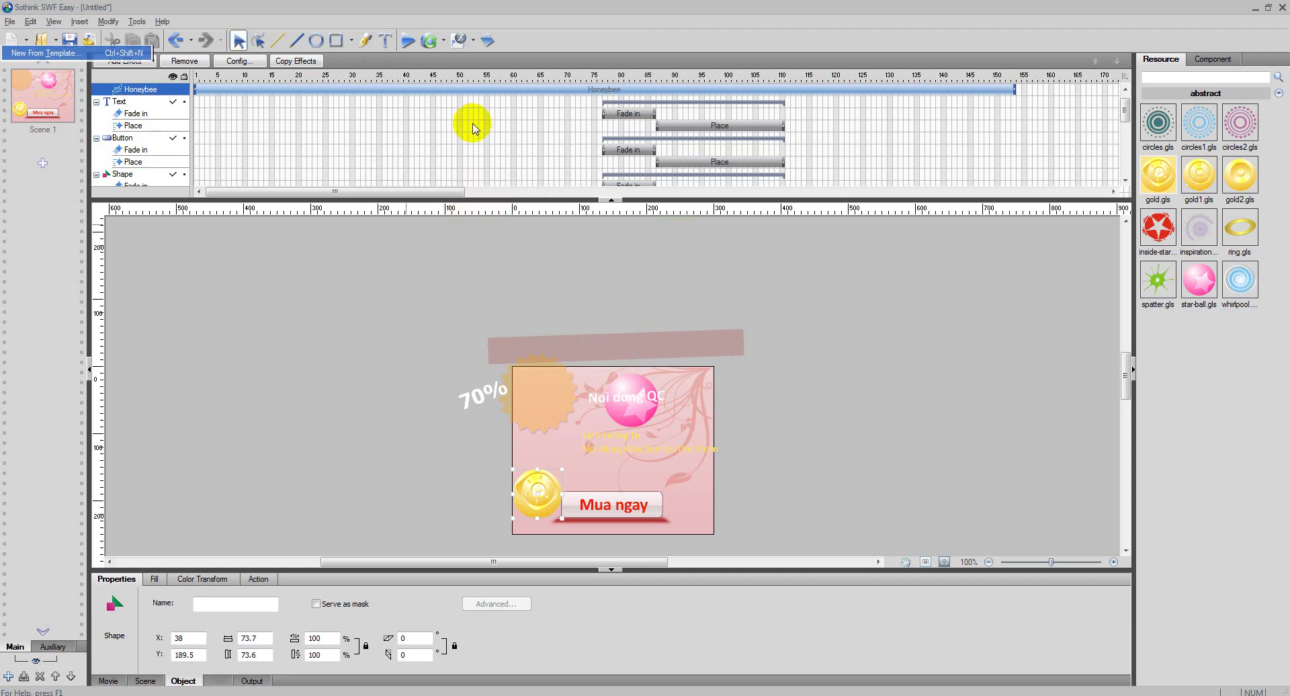
# Start a new document from the Navigation Buttons template, discarding the banner's unsaved changes.
pyautogui.click(10, 21)
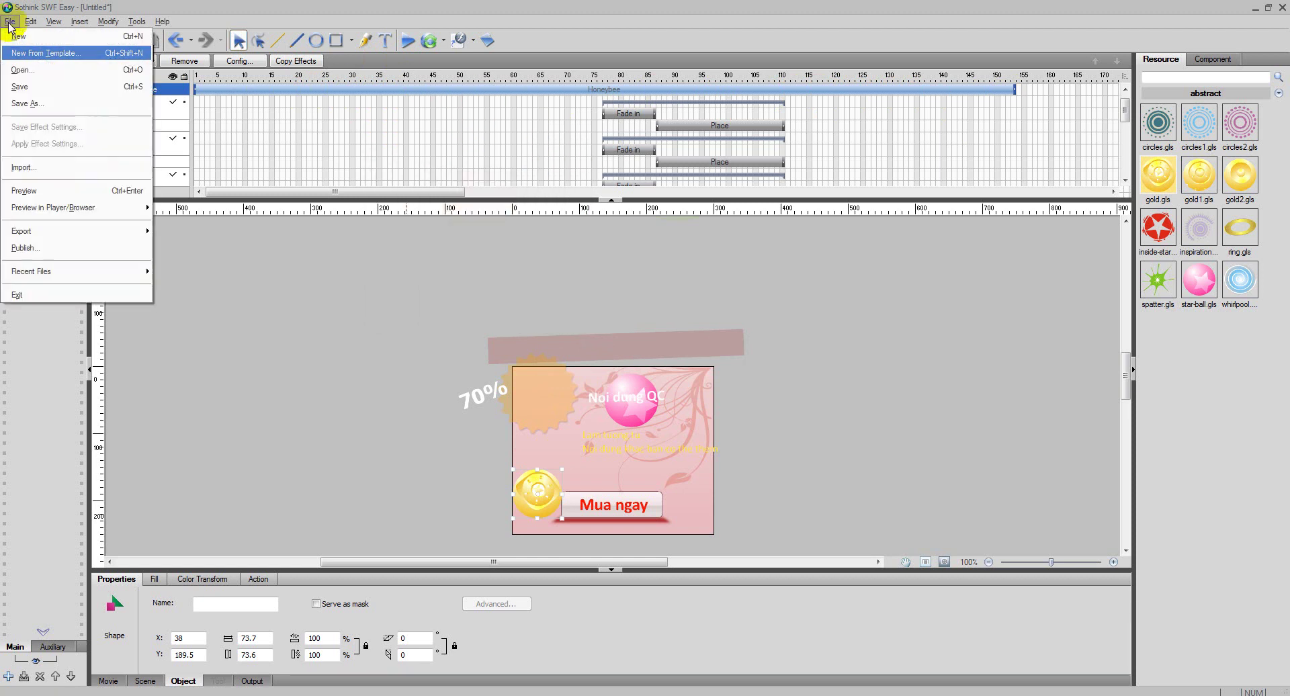
pyautogui.click(45, 60)
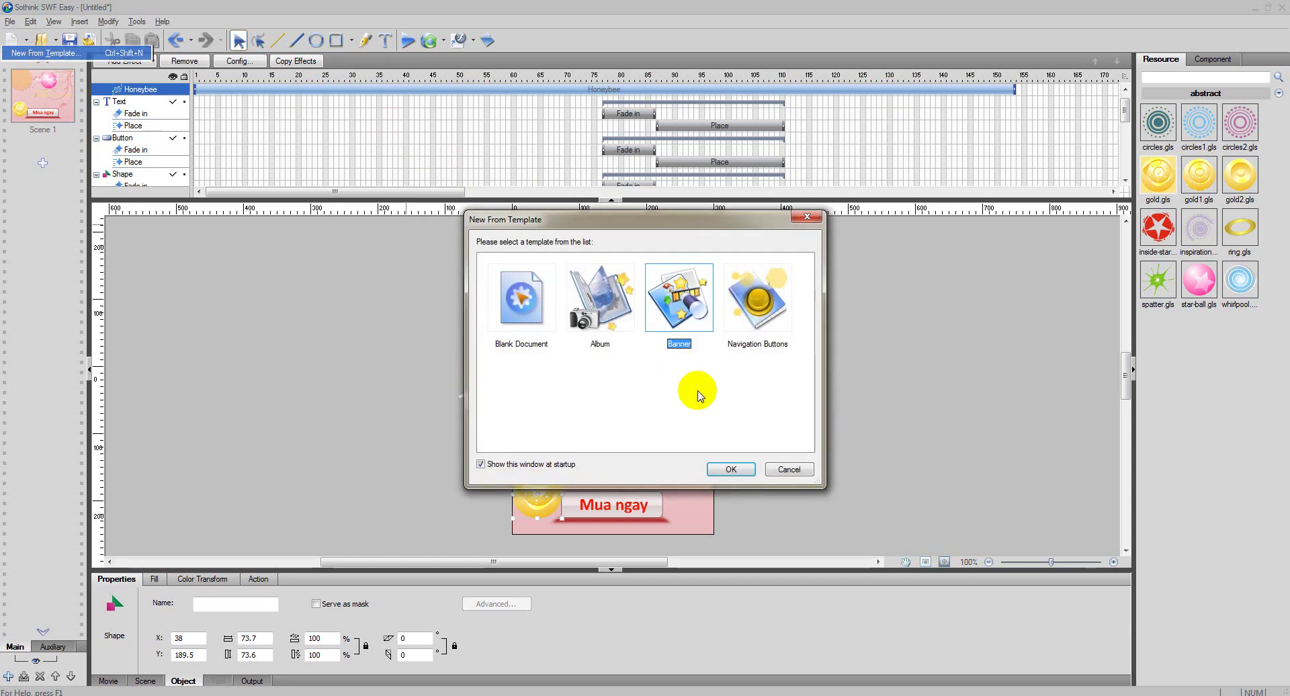
pyautogui.click(753, 344)
pyautogui.click(733, 470)
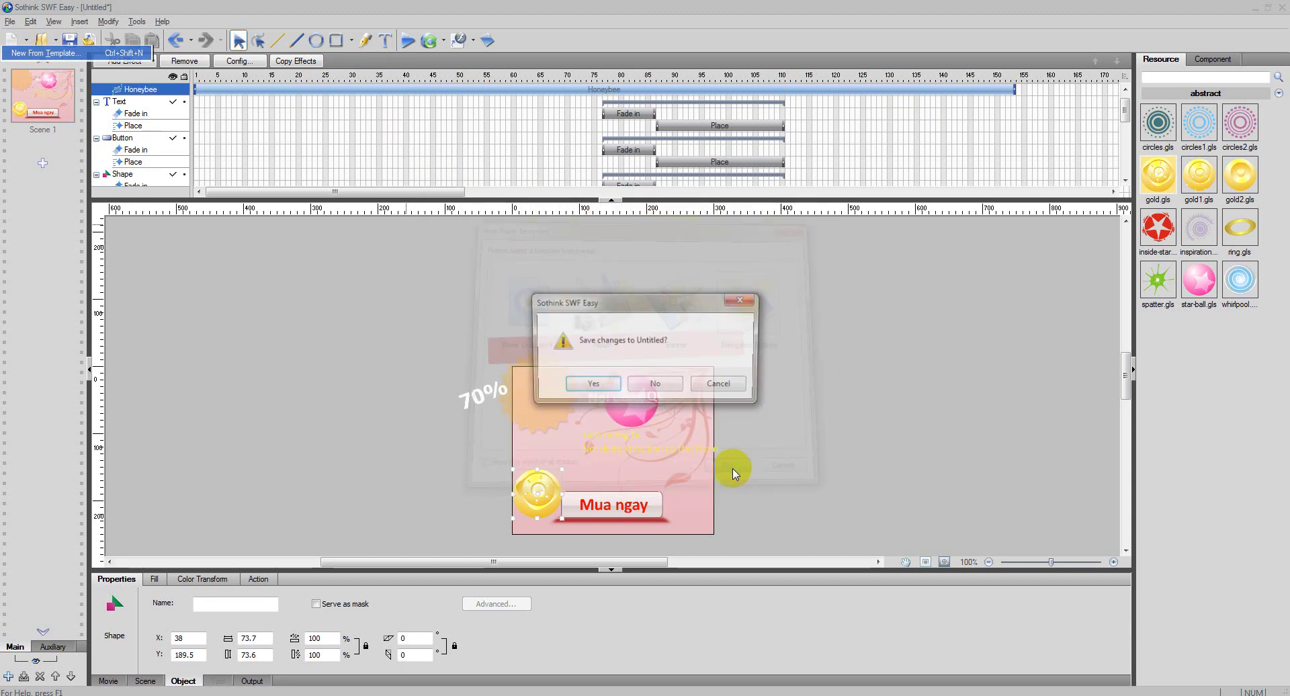
pyautogui.click(658, 383)
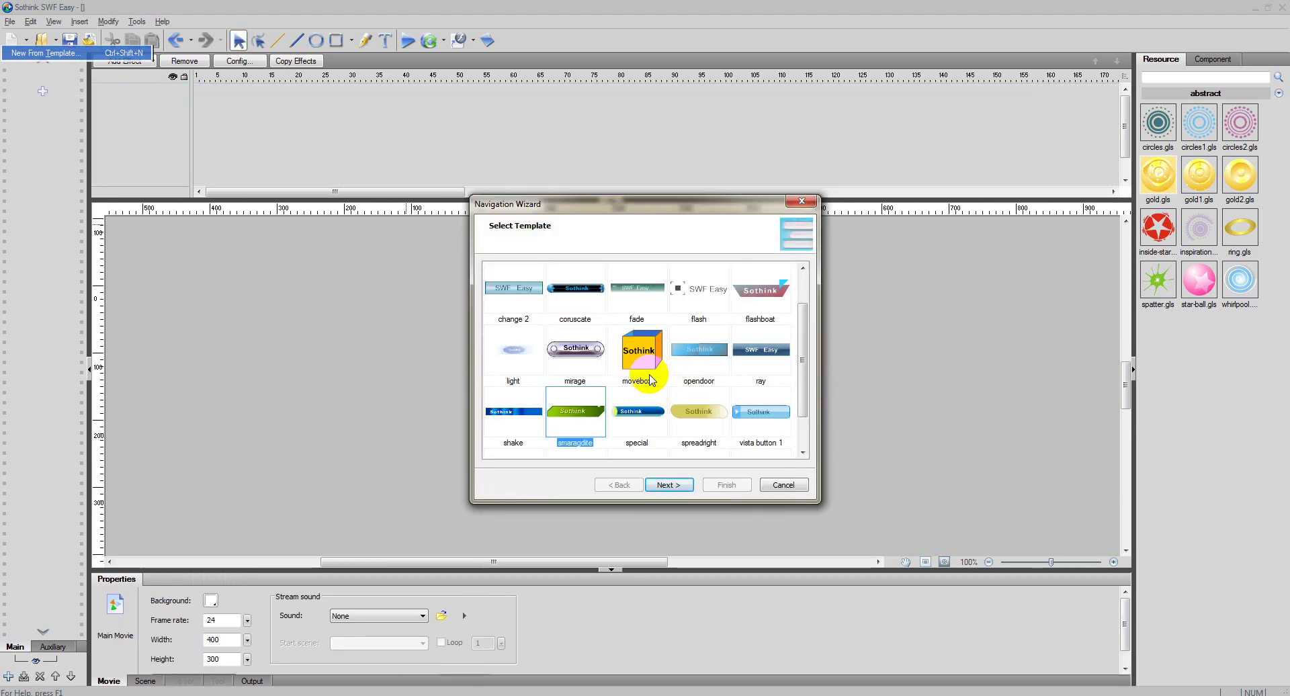
# Choose the ball2 button template and continue to the wizard's button list.
pyautogui.click(803, 277)
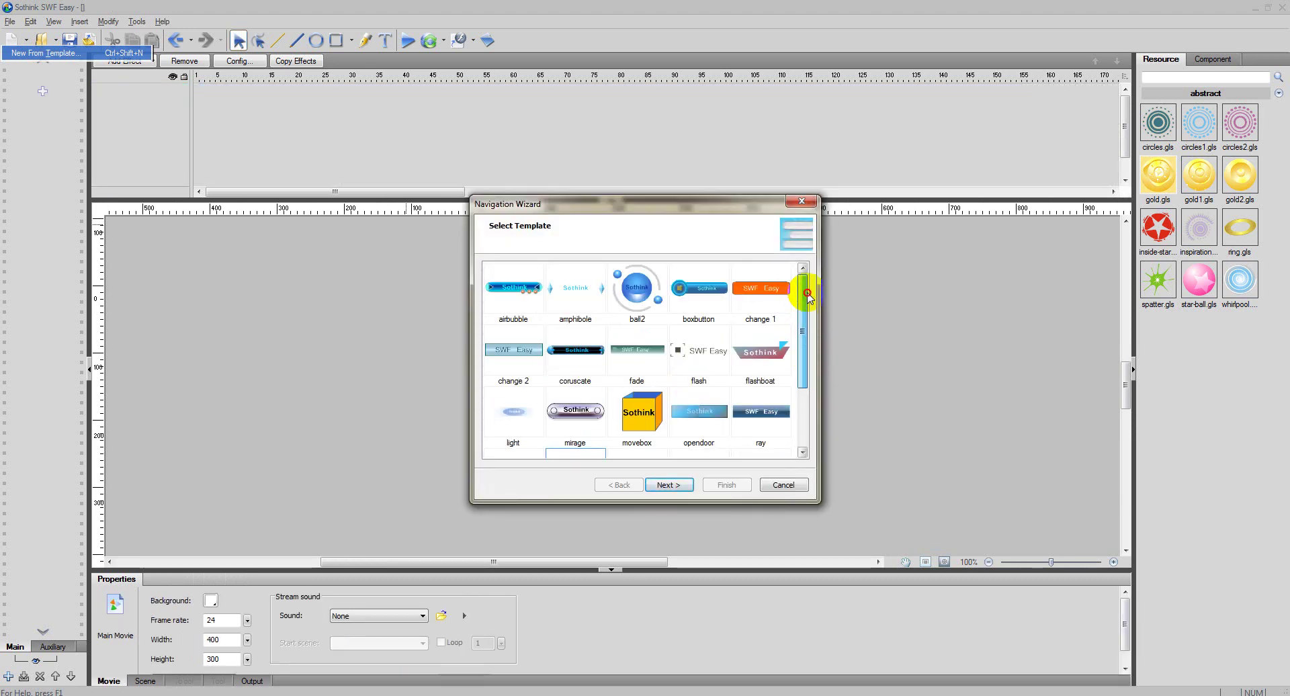
pyautogui.click(637, 289)
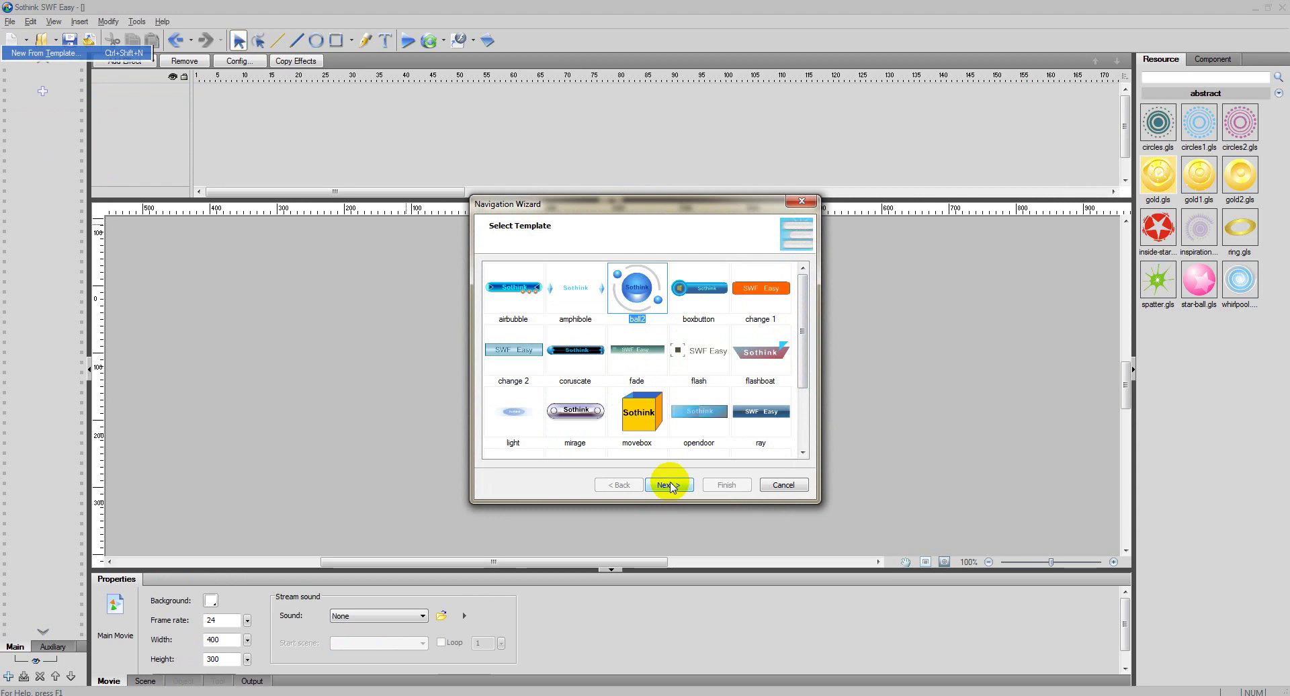
pyautogui.click(669, 485)
pyautogui.click(778, 270)
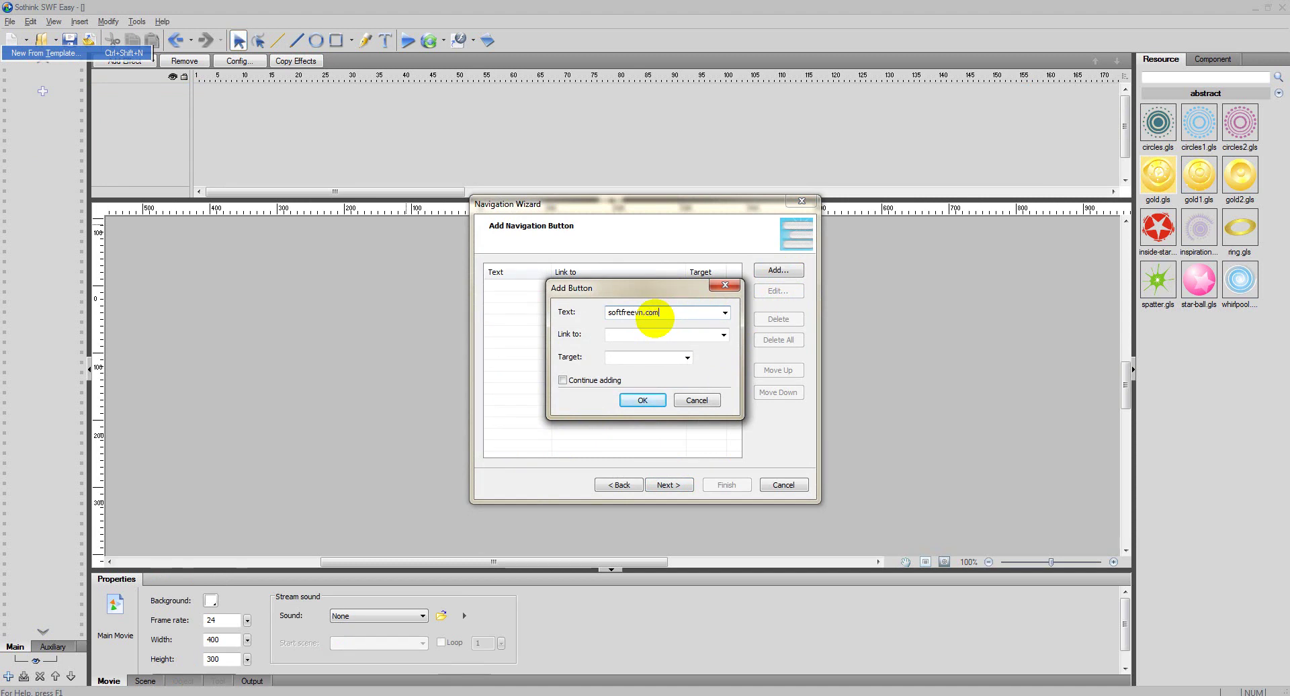
pyautogui.moveTo(666, 312); pyautogui.dragTo(575, 315)
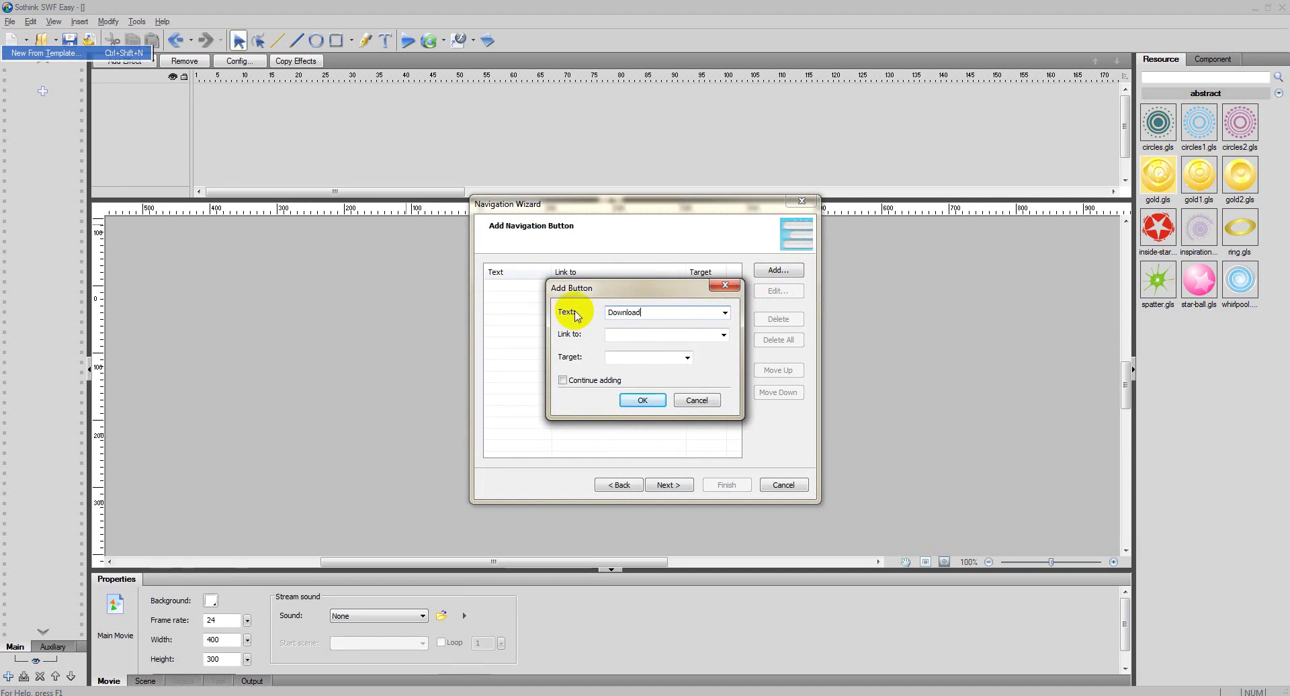
pyautogui.click(724, 335)
pyautogui.click(707, 348)
pyautogui.click(684, 358)
pyautogui.click(670, 382)
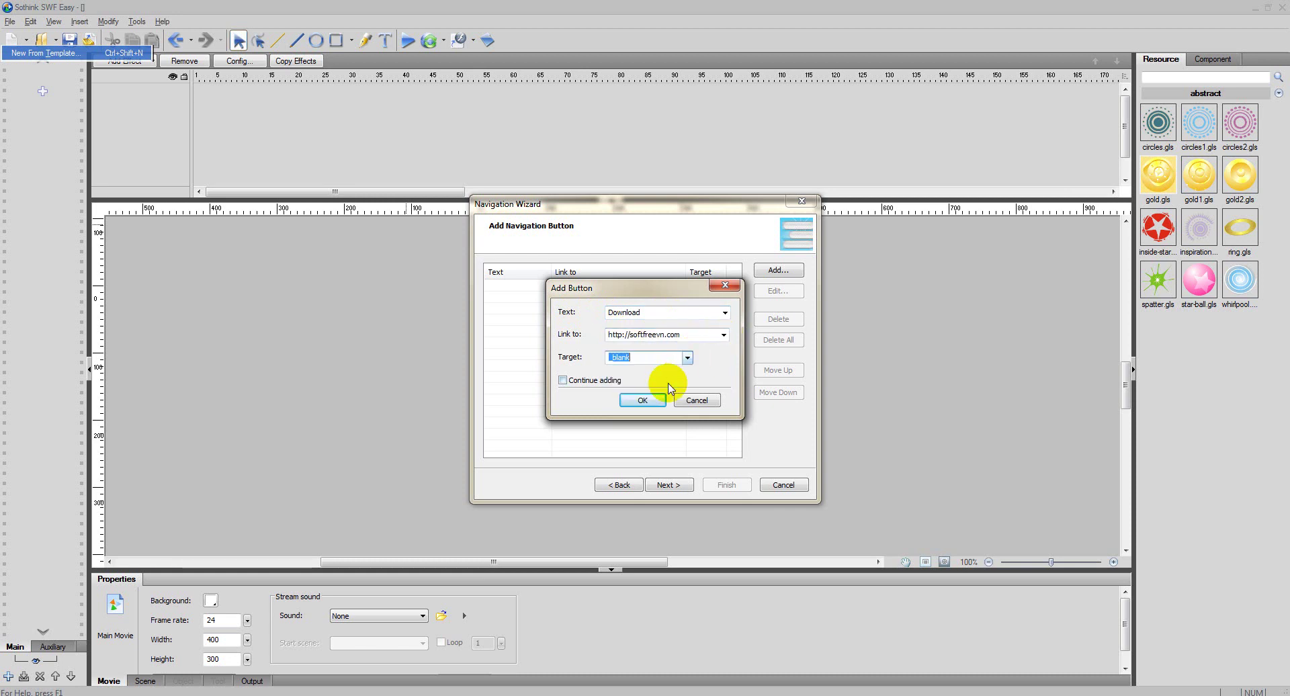
pyautogui.click(642, 400)
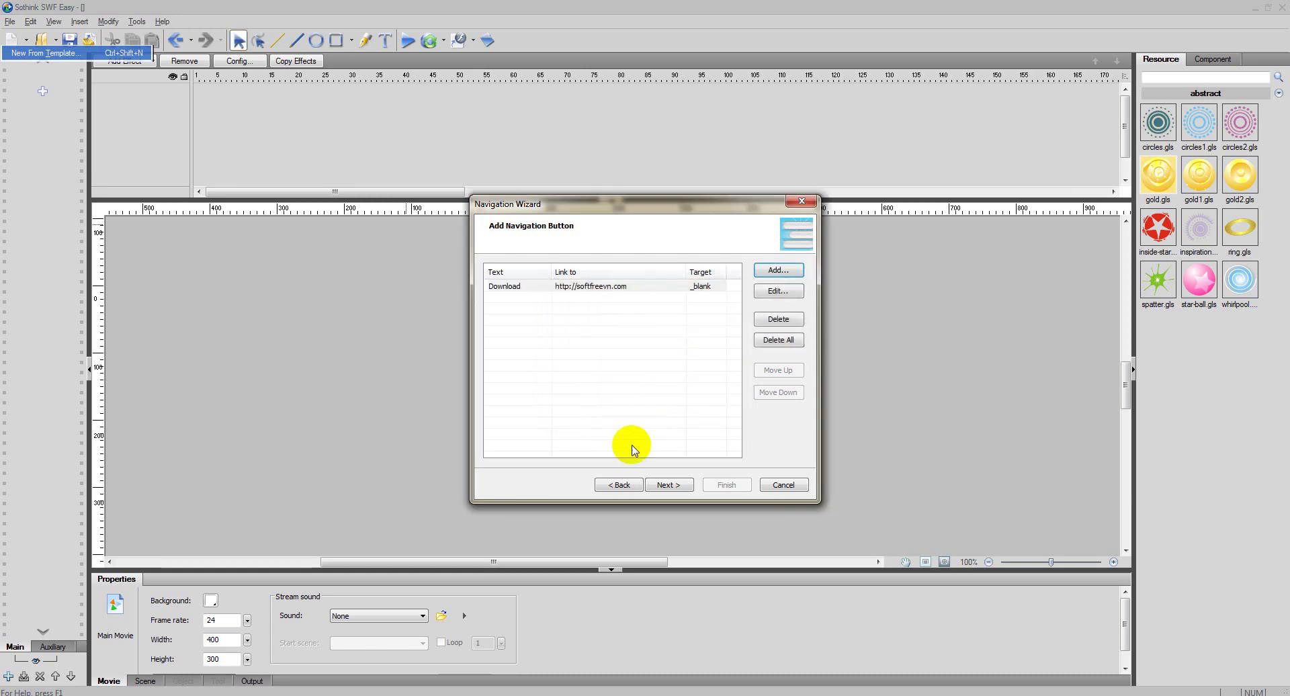
# Keep the Horizontal layout, generate the navigation button, and finish the wizard.
pyautogui.click(659, 486)
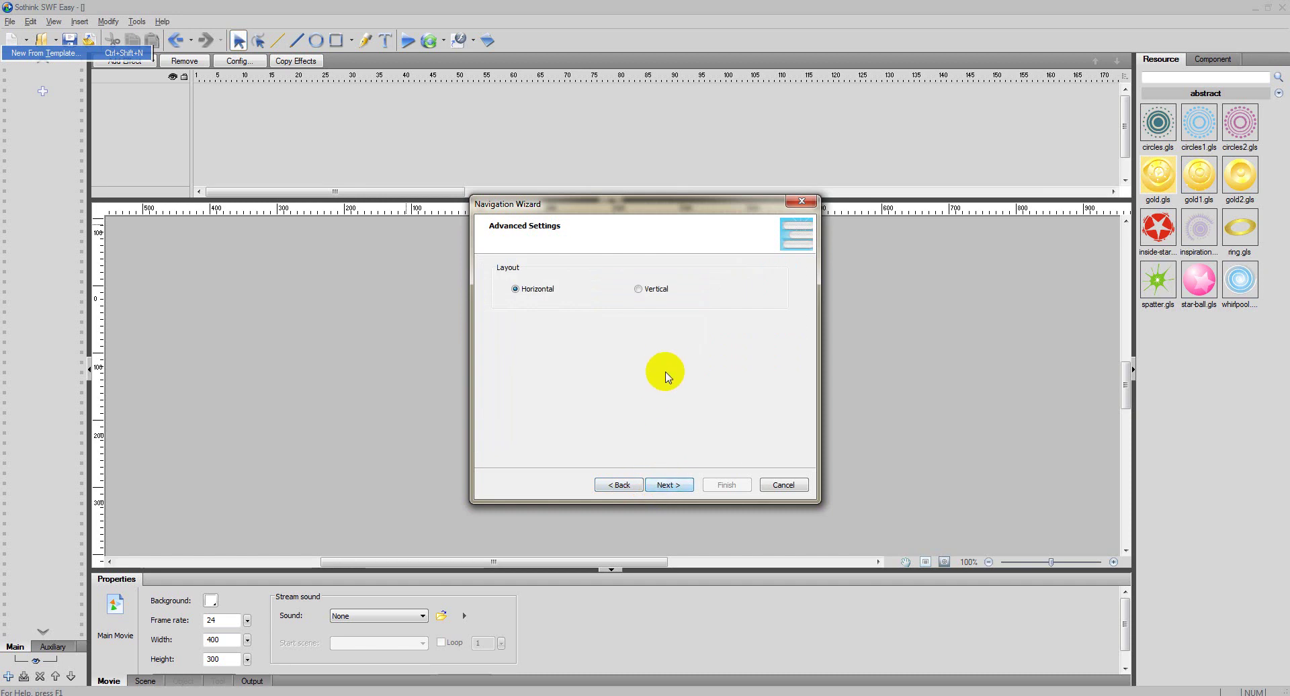
pyautogui.click(665, 485)
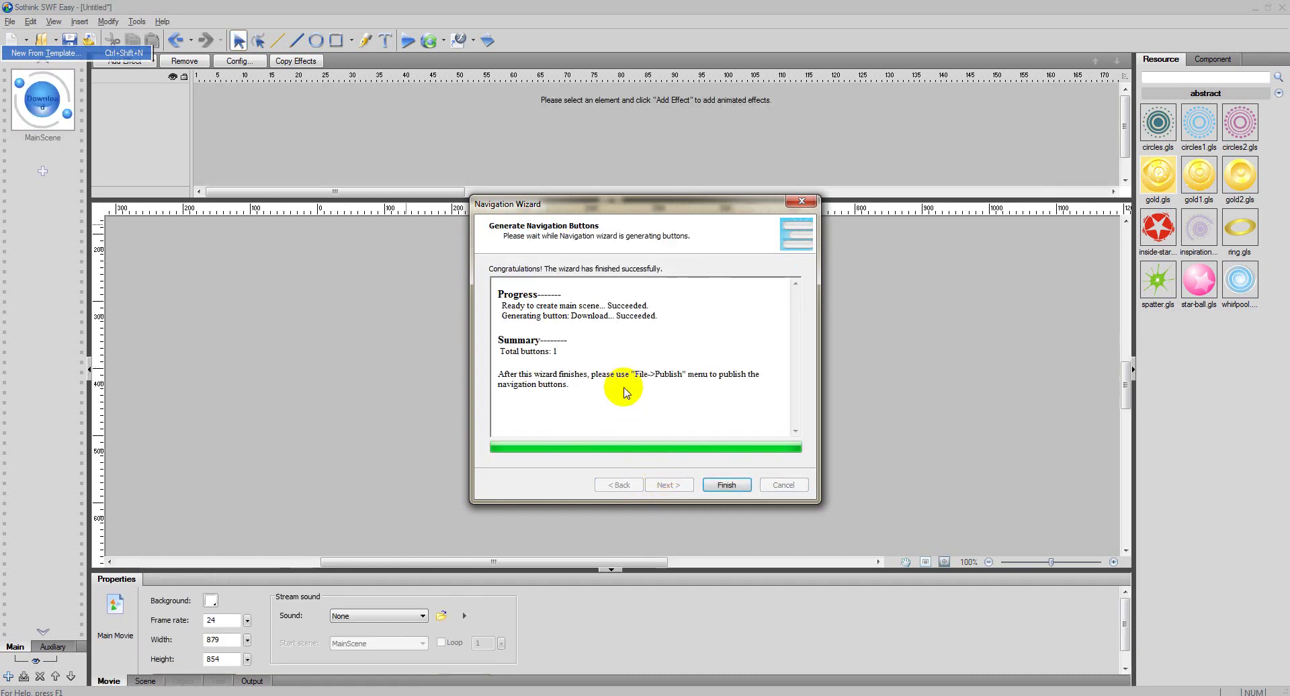
pyautogui.click(726, 485)
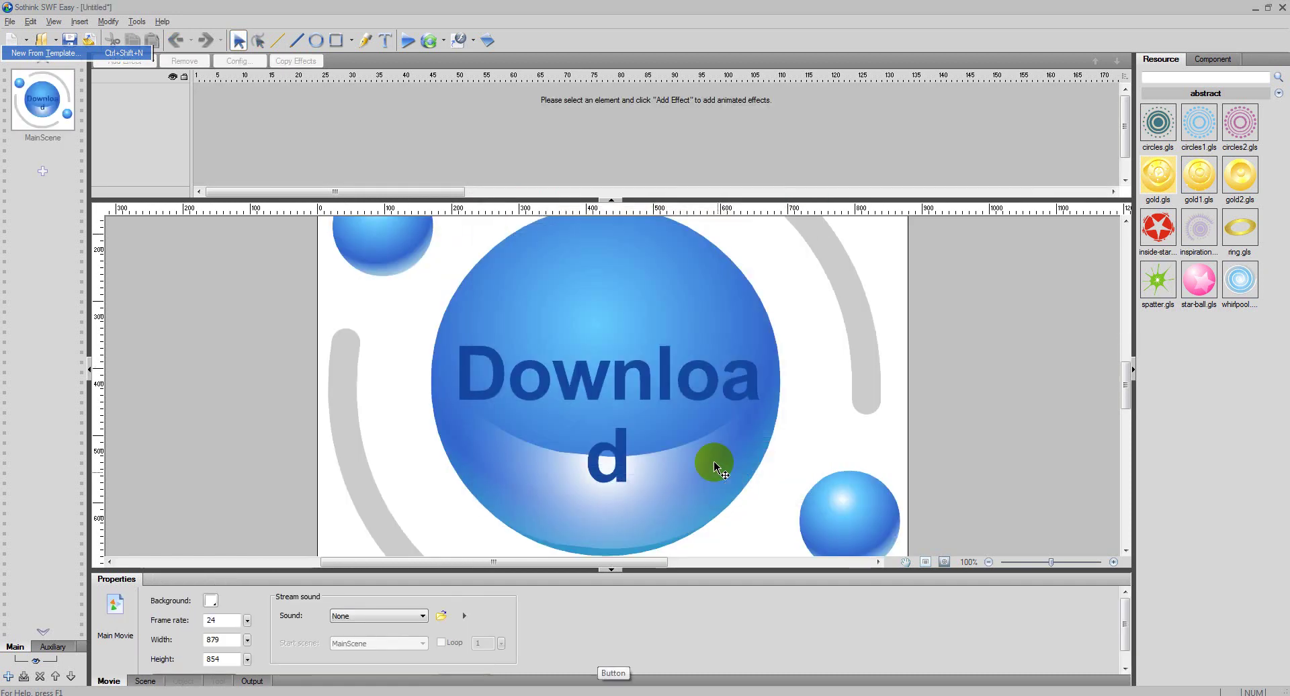
# Preview the Download button's animation in a window moved fully into view, and close the preview.
pyautogui.click(408, 43)
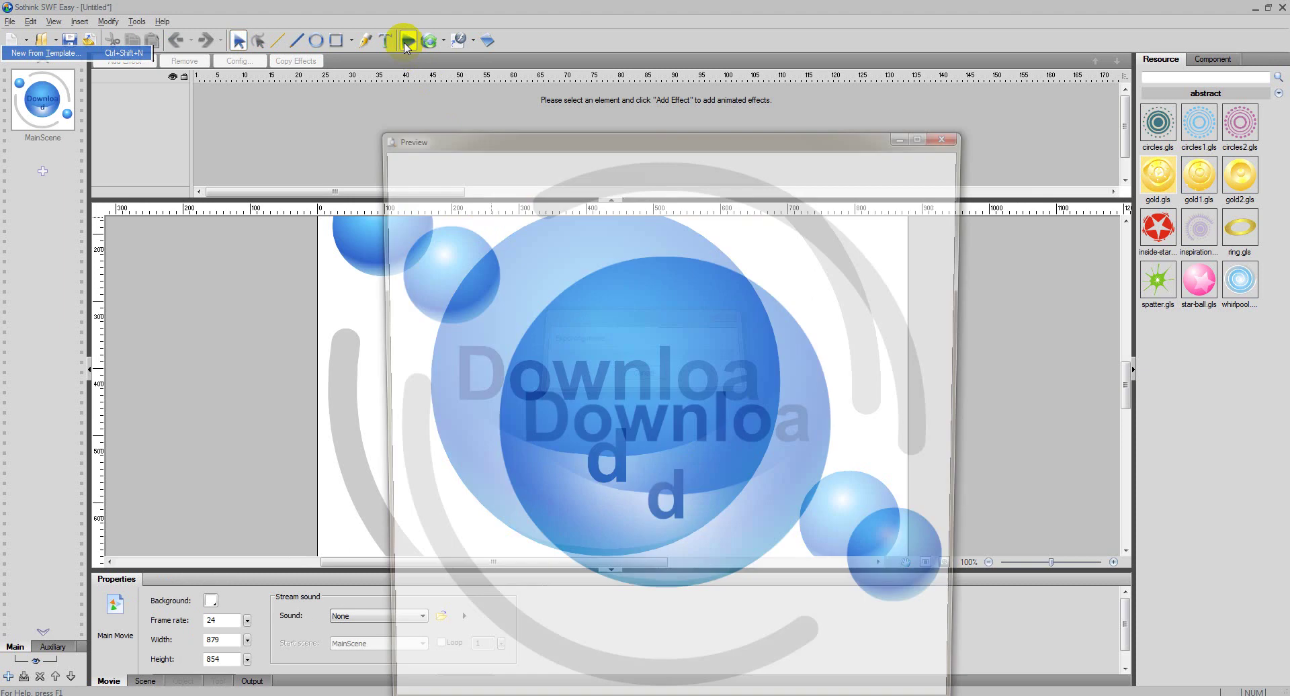
pyautogui.moveTo(482, 125); pyautogui.dragTo(453, 39)
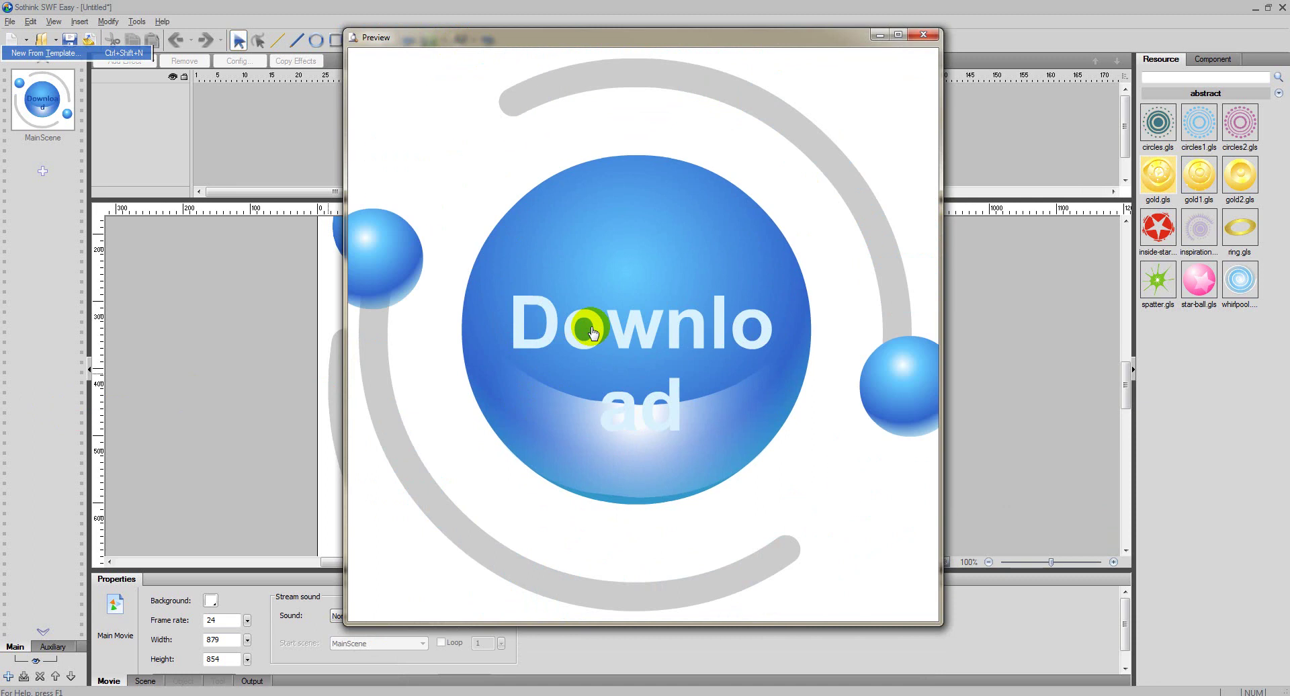
pyautogui.click(938, 37)
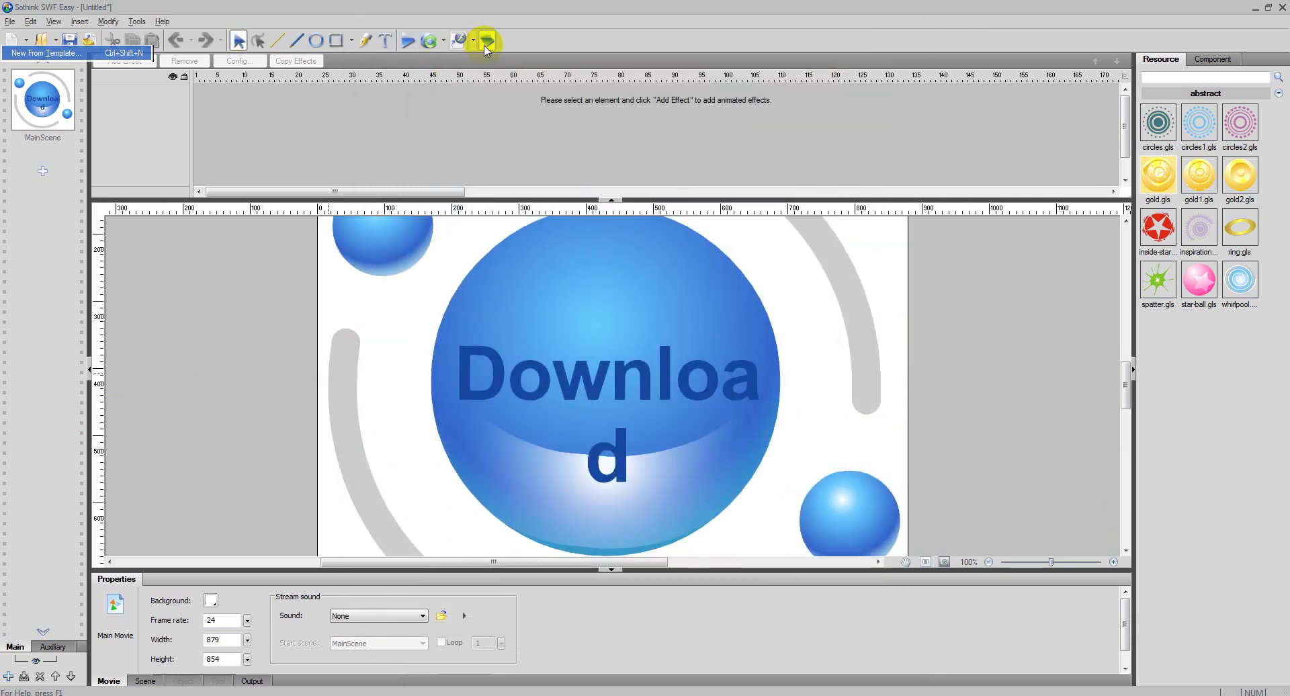
# Start publishing the movie as an exported Flash movie (*.swf) and browse for its save location.
pyautogui.click(485, 43)
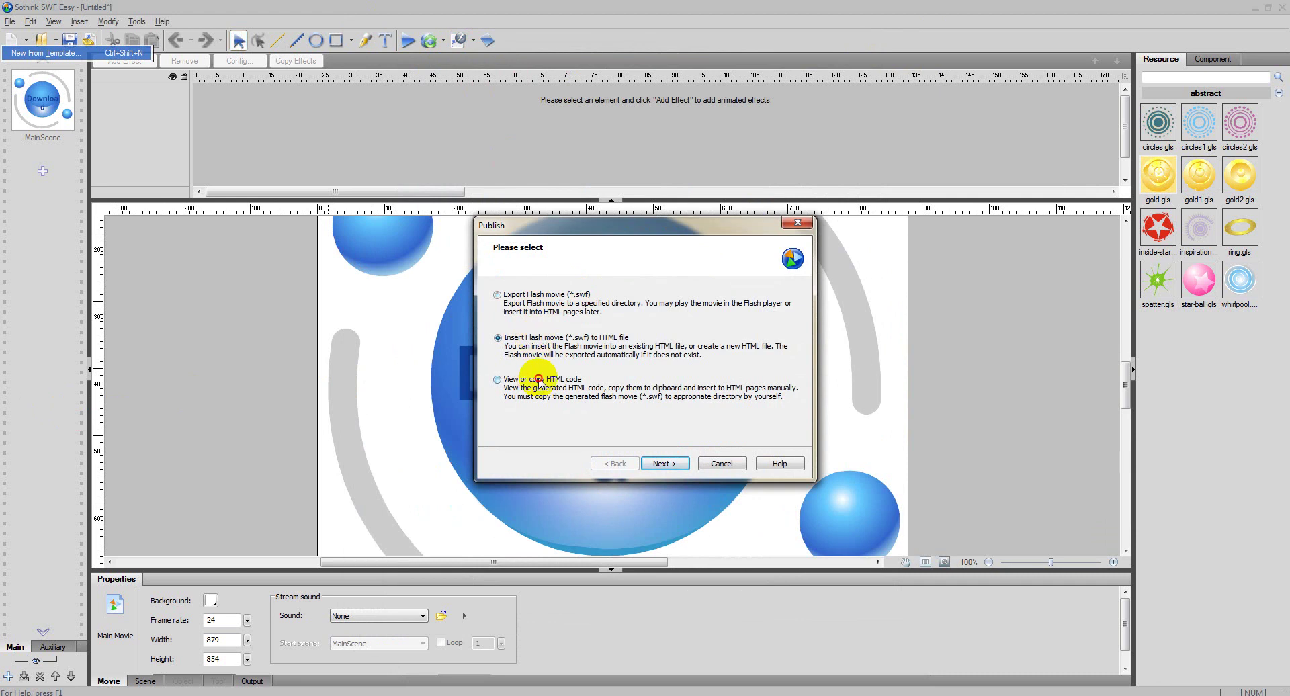
pyautogui.click(534, 295)
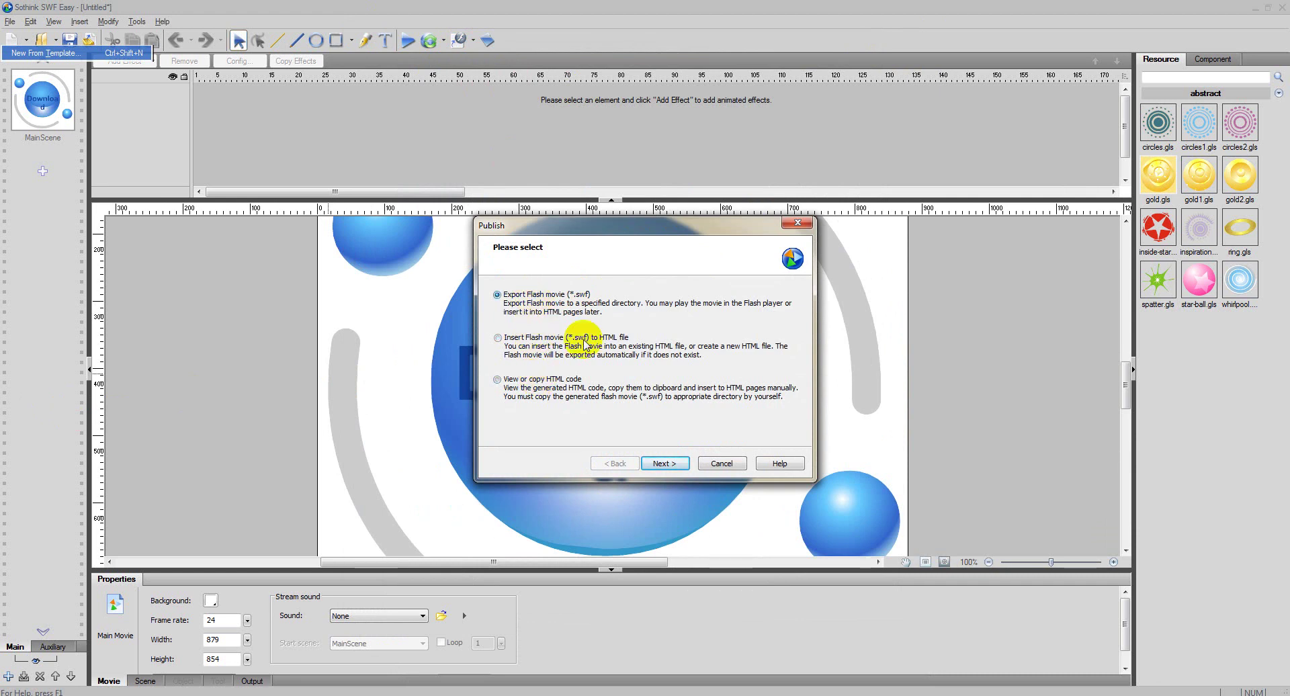
pyautogui.click(665, 464)
pyautogui.click(771, 312)
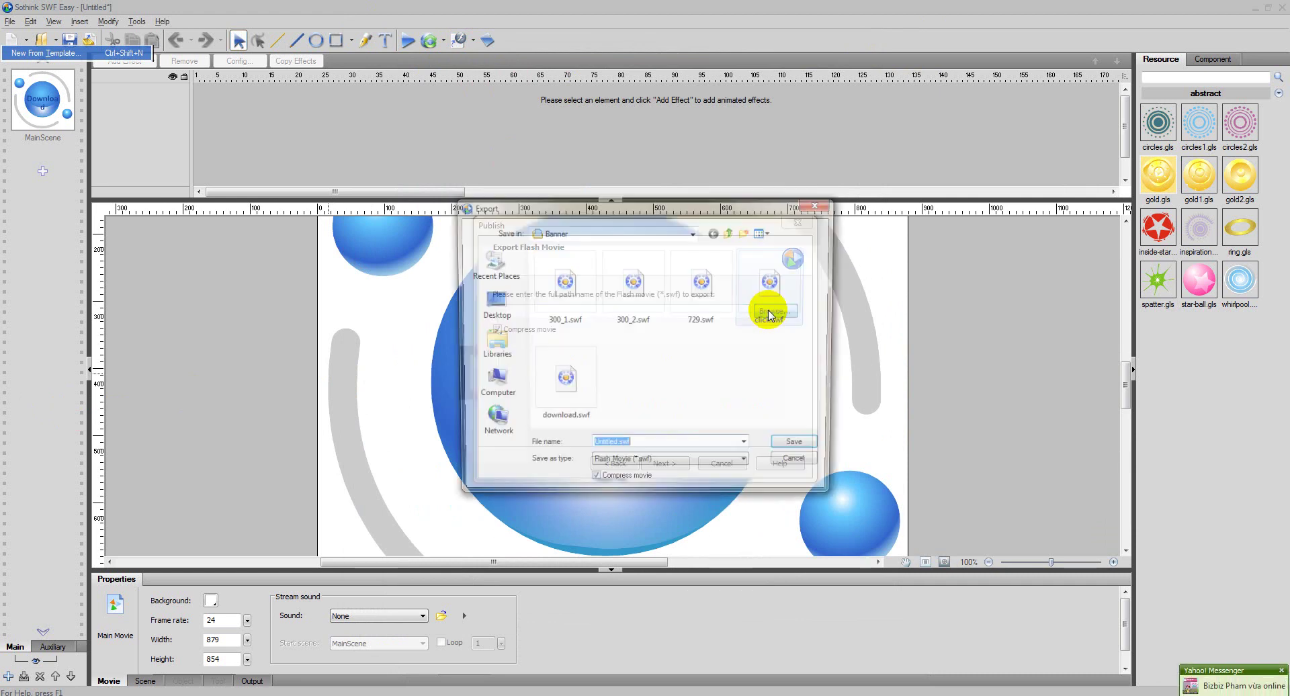
# Save the exported movie as Download_demo.swf in the Banner folder and complete the publishing wizard.
pyautogui.click(620, 447)
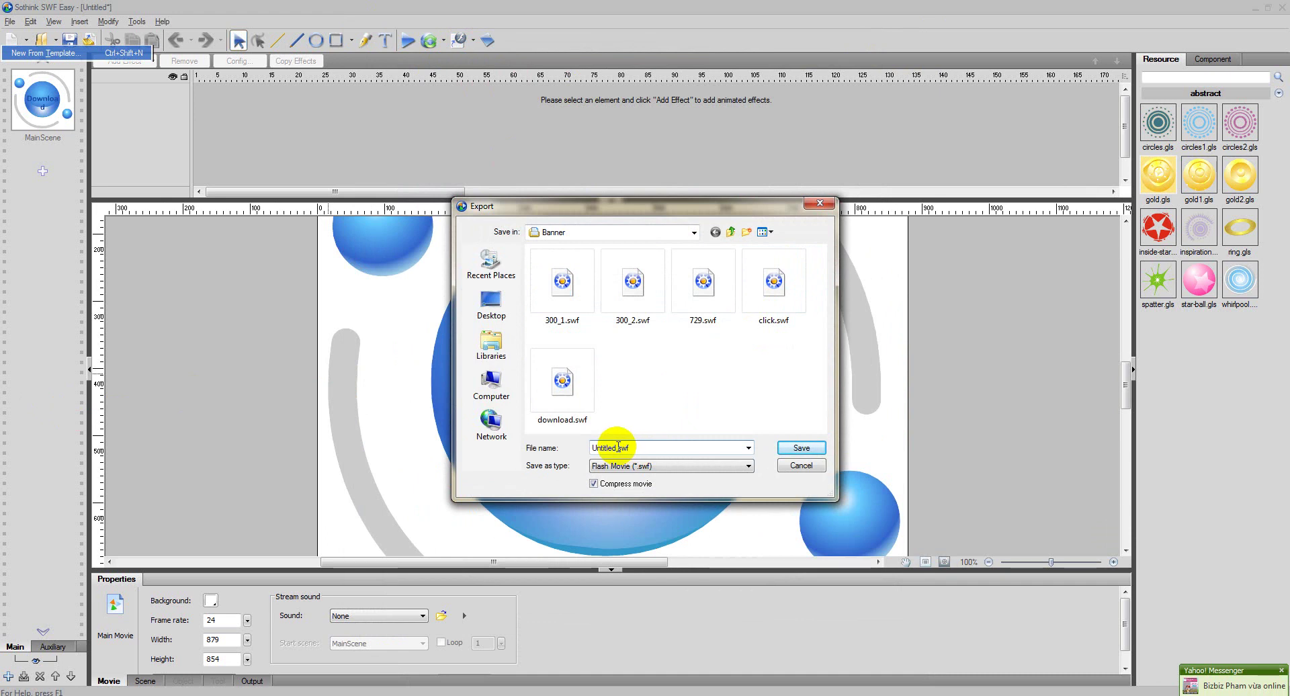
pyautogui.doubleClick(617, 447)
pyautogui.write('Down')
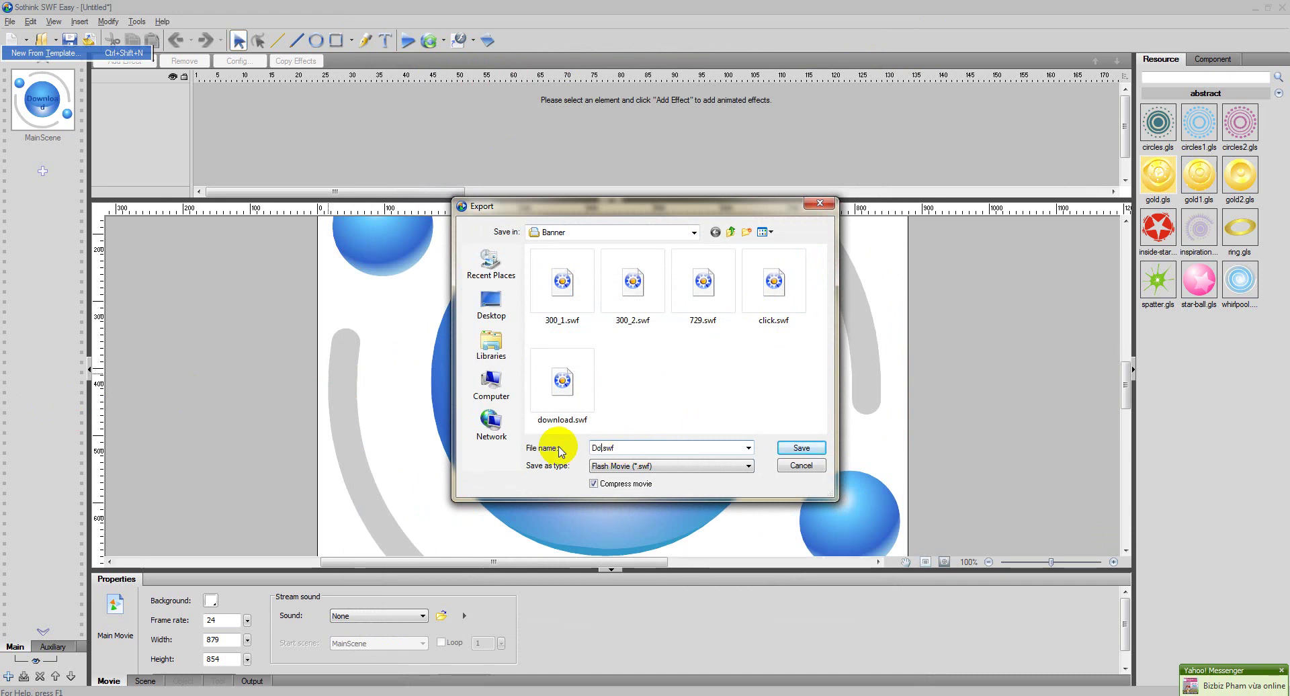
pyautogui.write('load_dem')
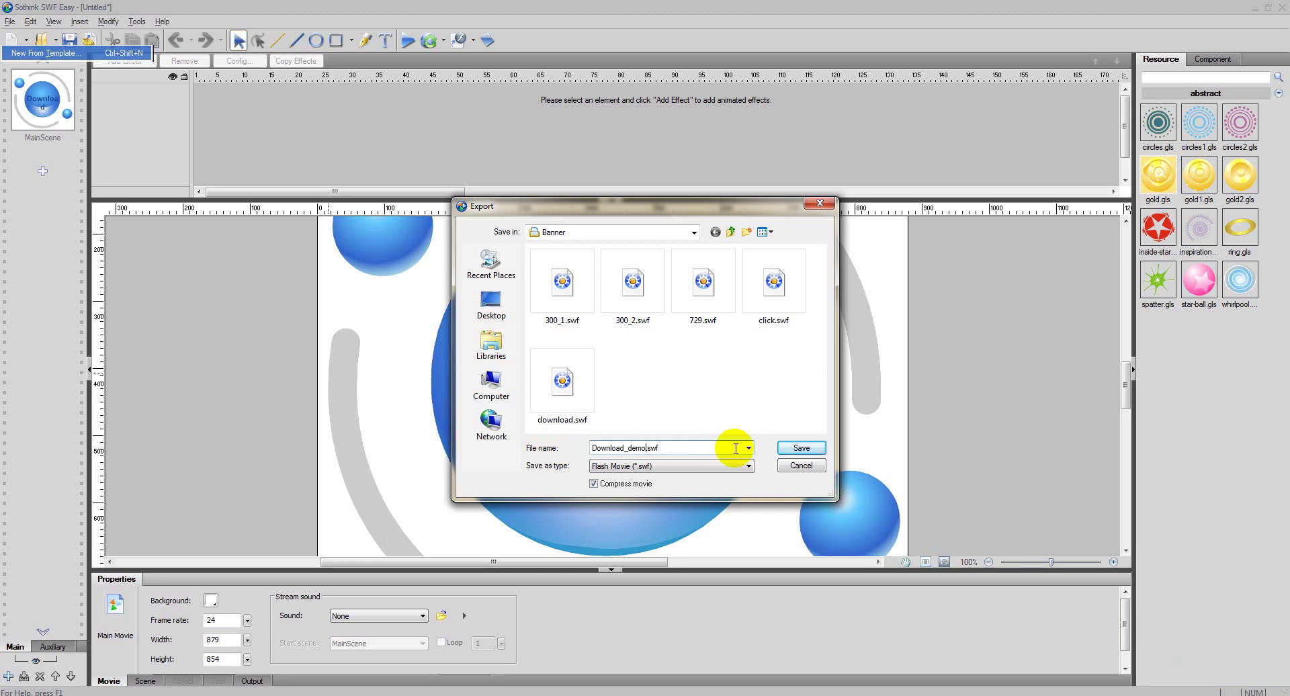
pyautogui.click(802, 448)
pyautogui.click(665, 463)
pyautogui.click(675, 452)
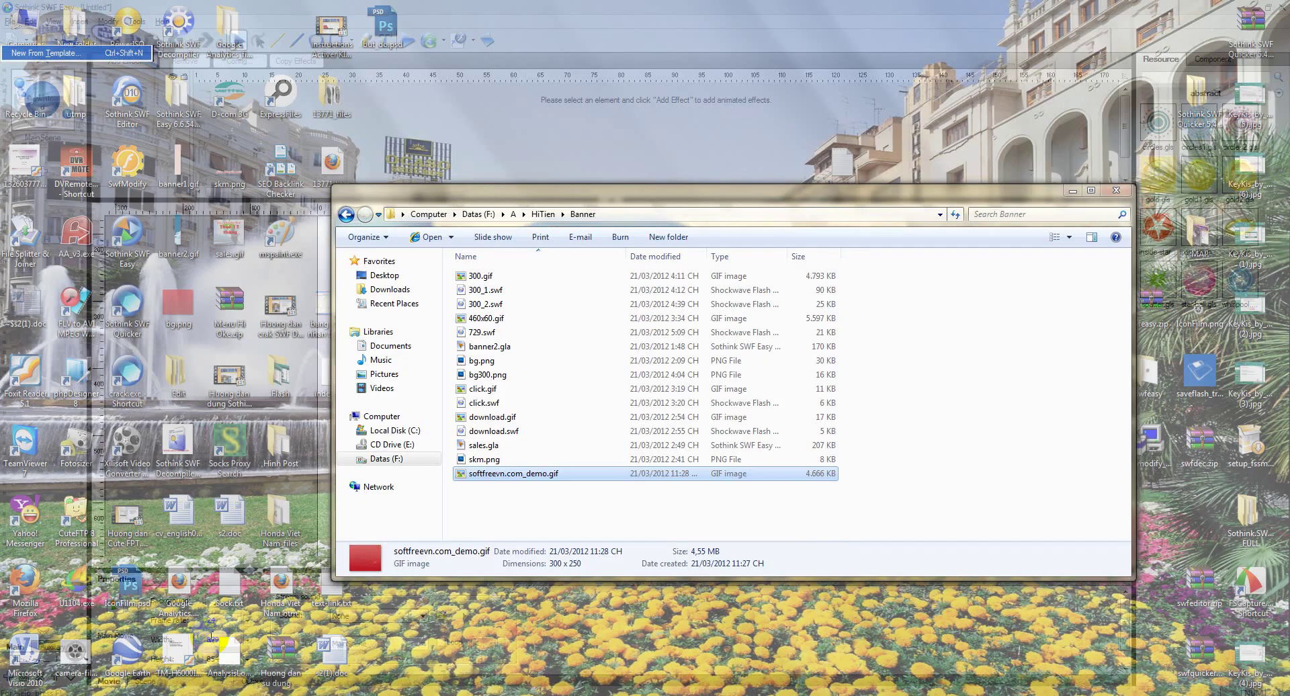
# Switch to the Banner folder in Windows Explorer, view softfreevn.com_demo.gif in the browser, and move the folder window clear of the image.
pyautogui.click(202, 639)
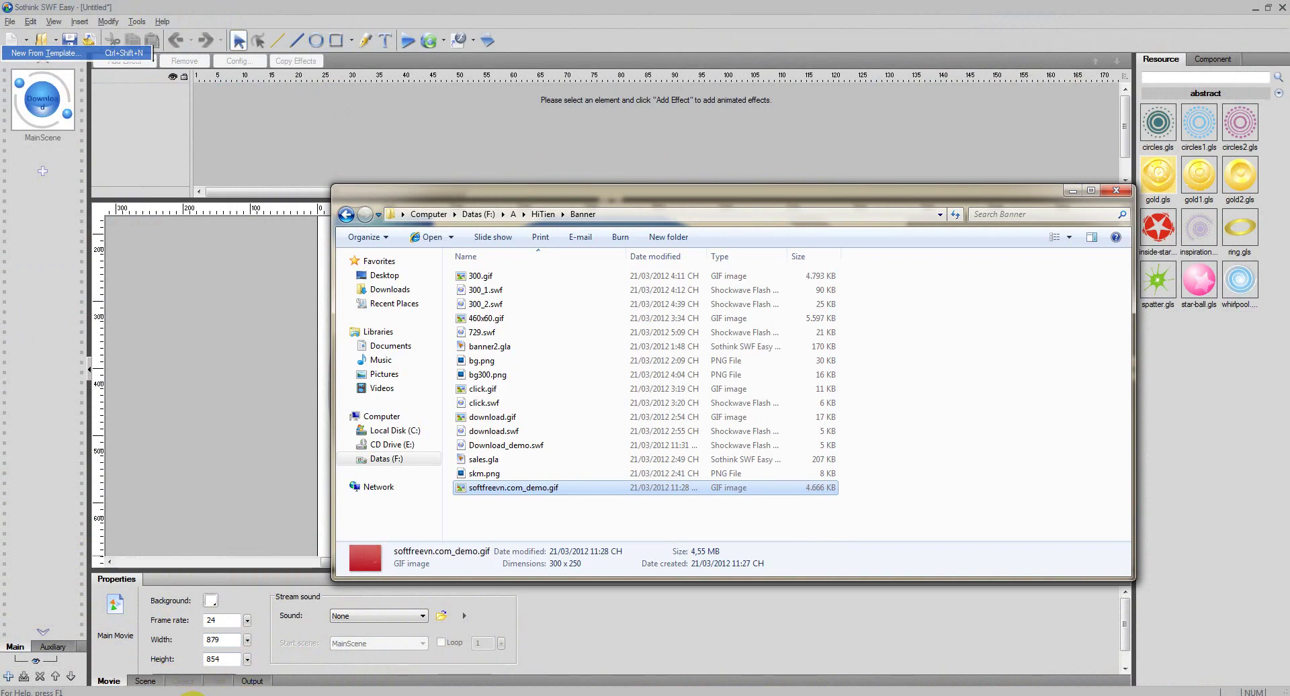
pyautogui.doubleClick(515, 487)
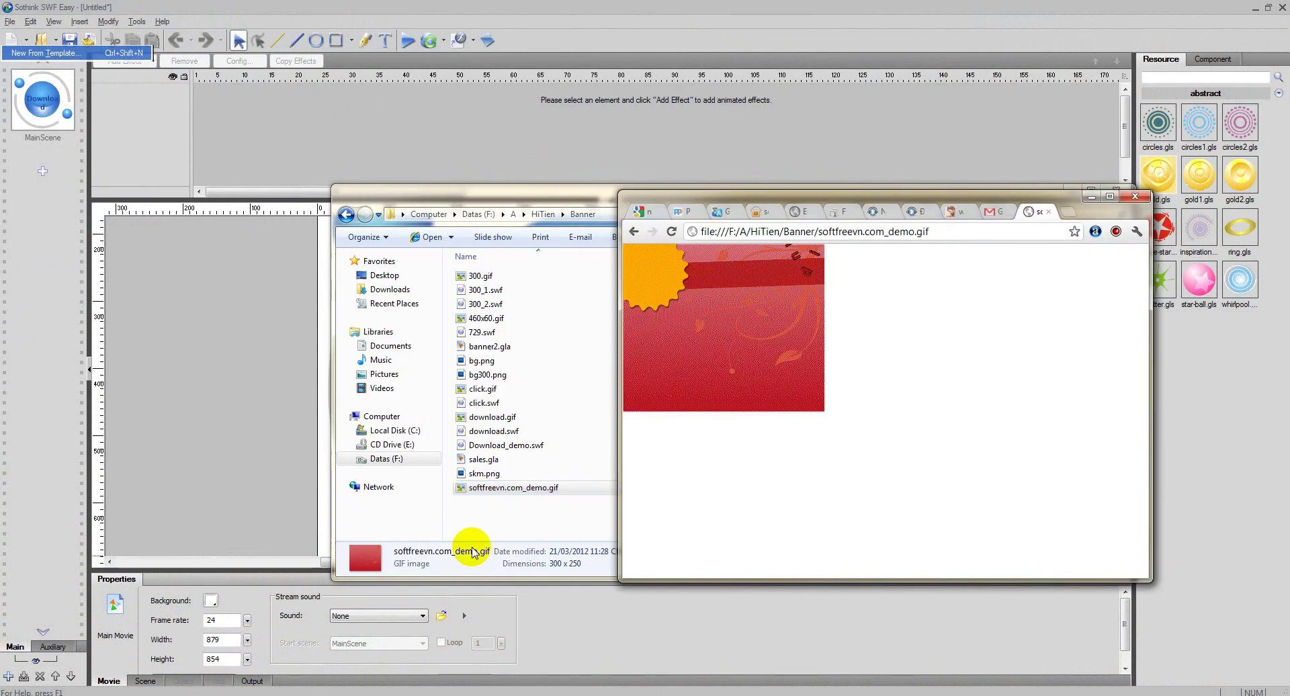
pyautogui.click(531, 204)
pyautogui.moveTo(795, 202); pyautogui.dragTo(674, 304)
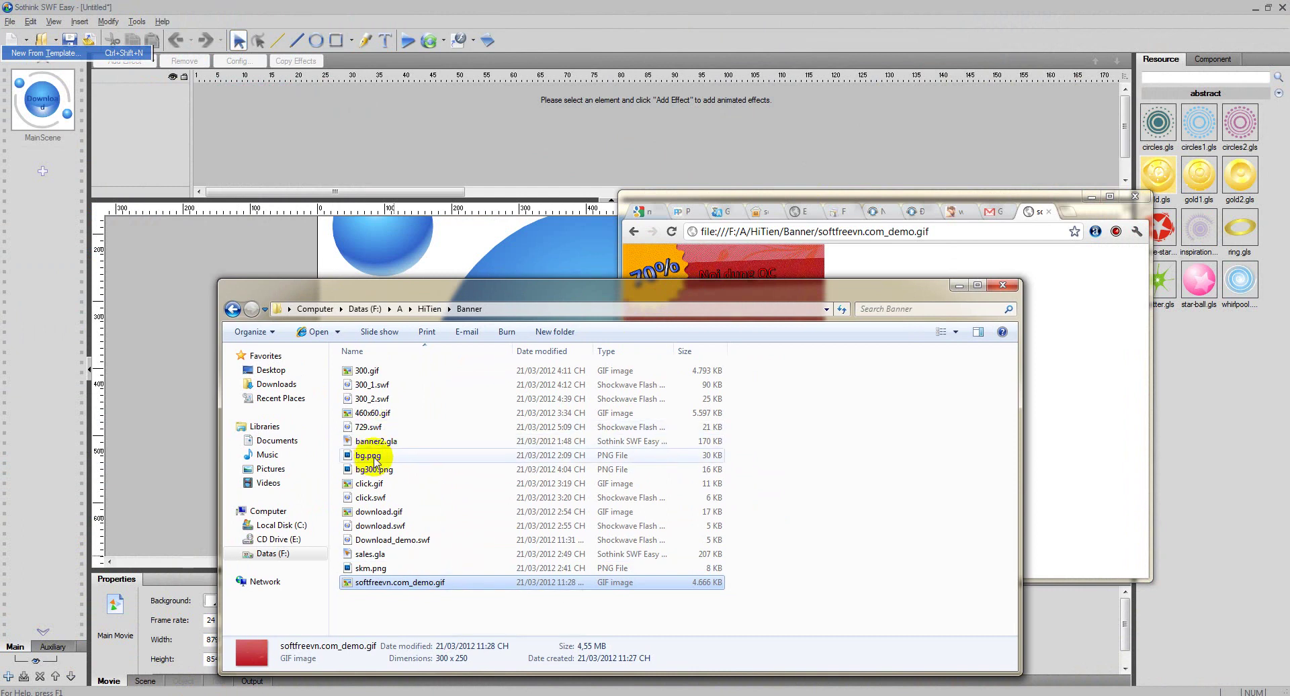
# View Download_demo.swf in the maximized browser, close it, and show the softfreevn.com site.
pyautogui.moveTo(390, 545); pyautogui.dragTo(791, 262)
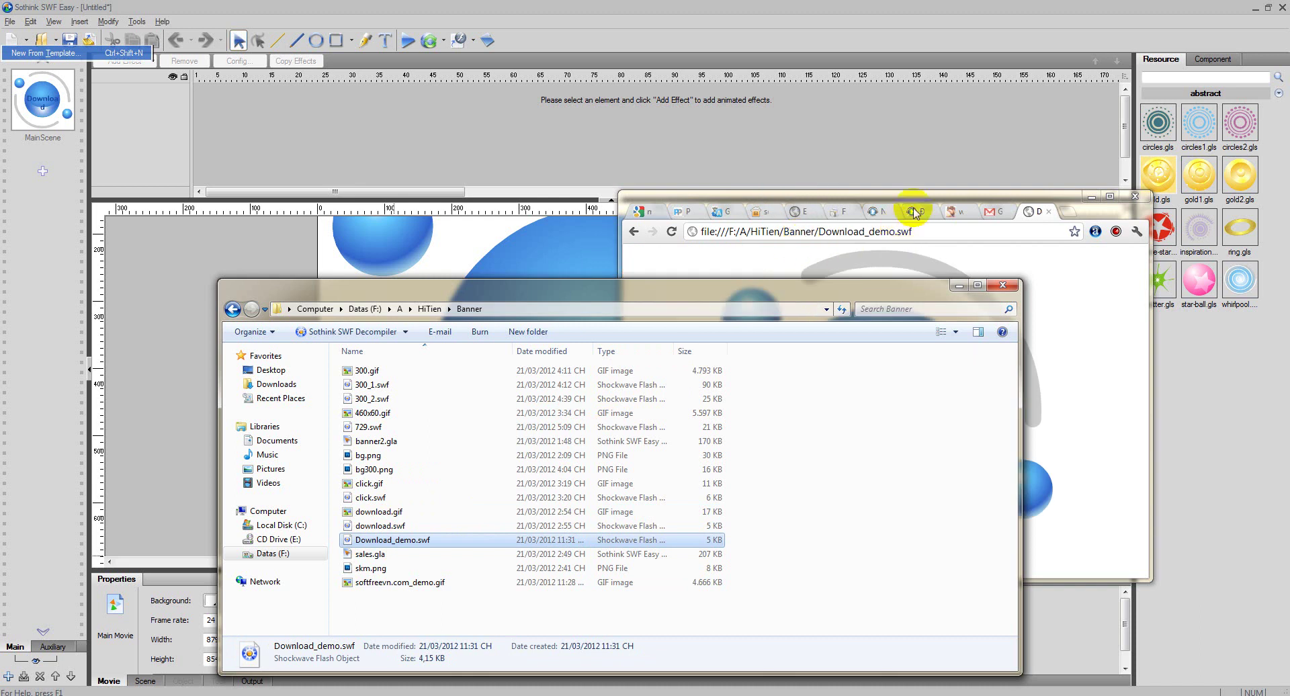
pyautogui.click(1110, 197)
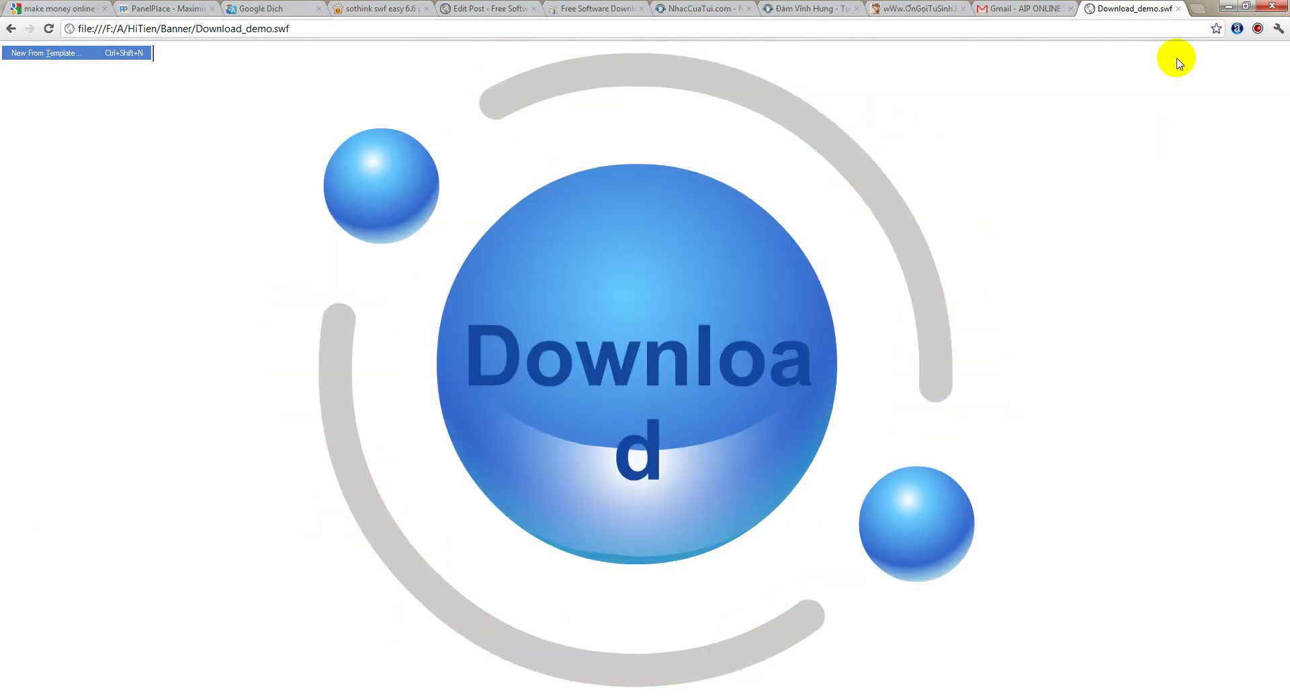
pyautogui.click(1178, 8)
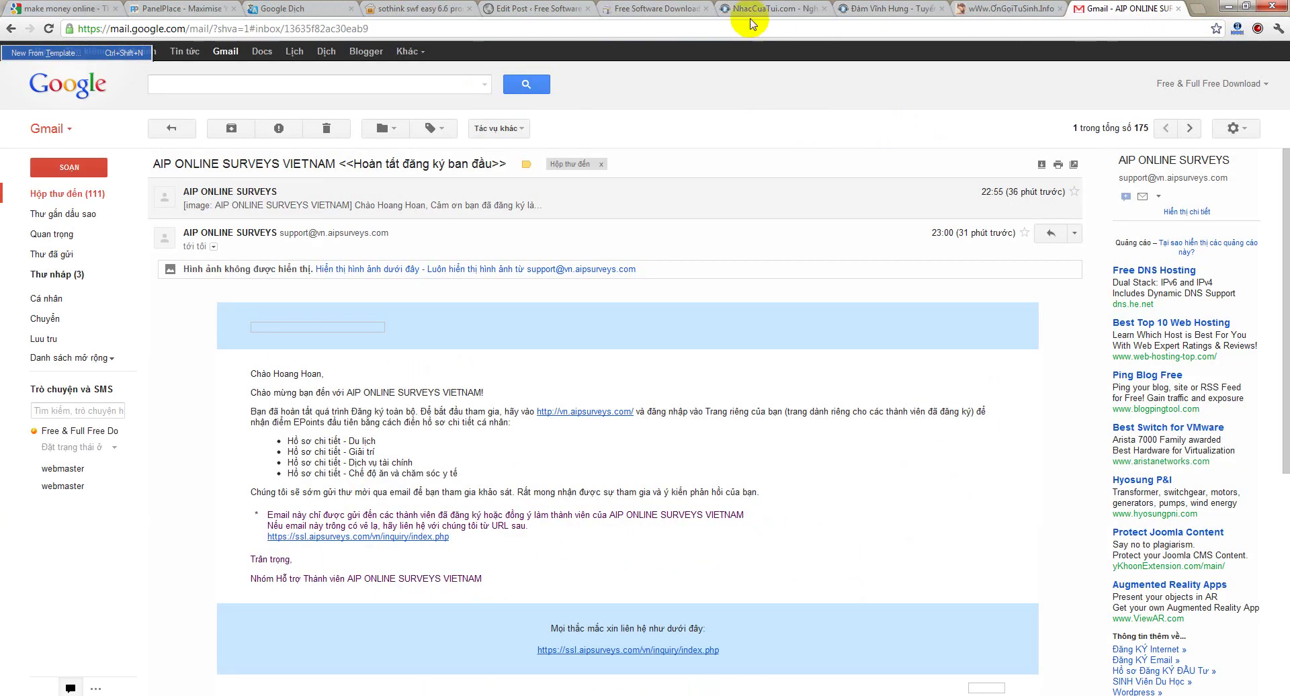
pyautogui.click(629, 9)
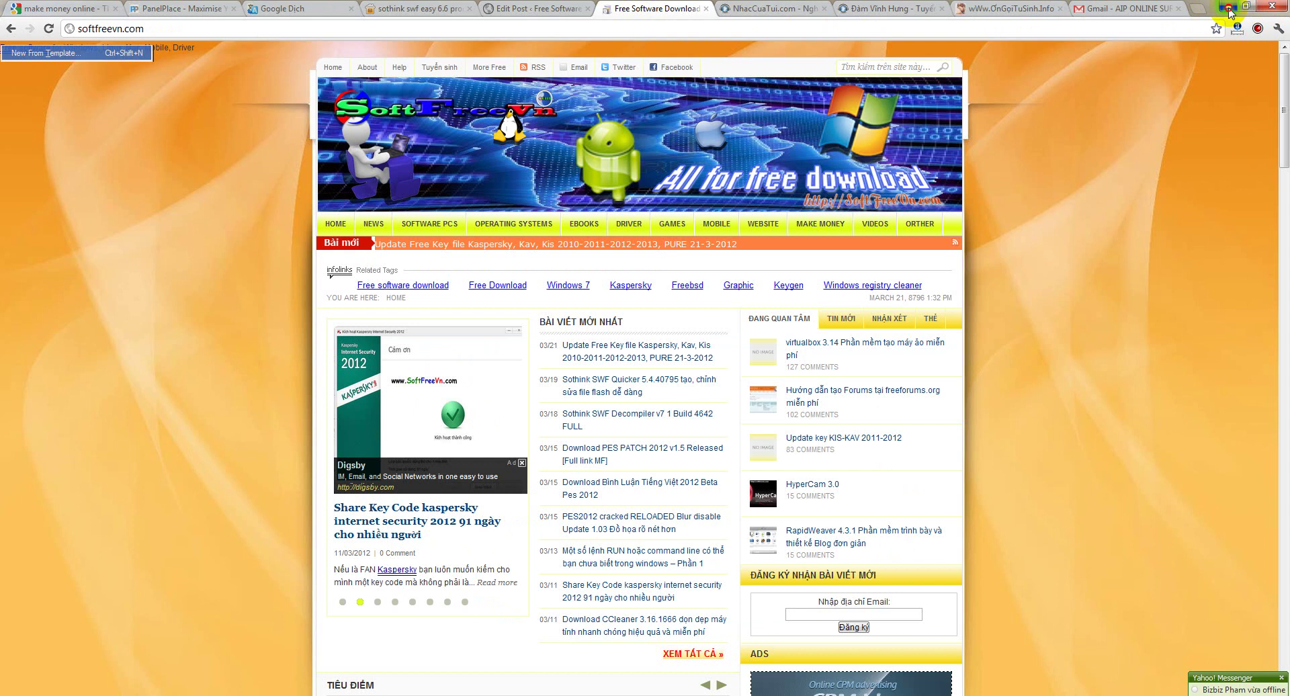
# Switch to the Word document and start a paragraph without list numbering below item c.
pyautogui.click(1229, 9)
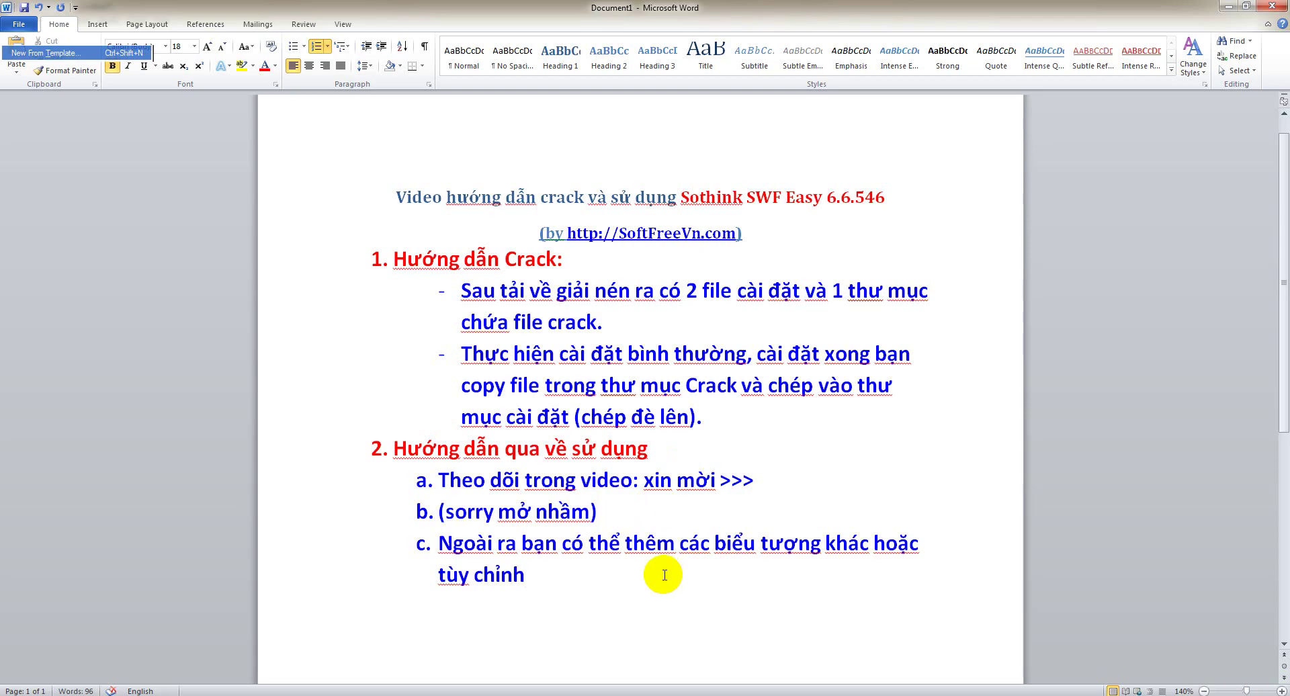
pyautogui.press('Return')
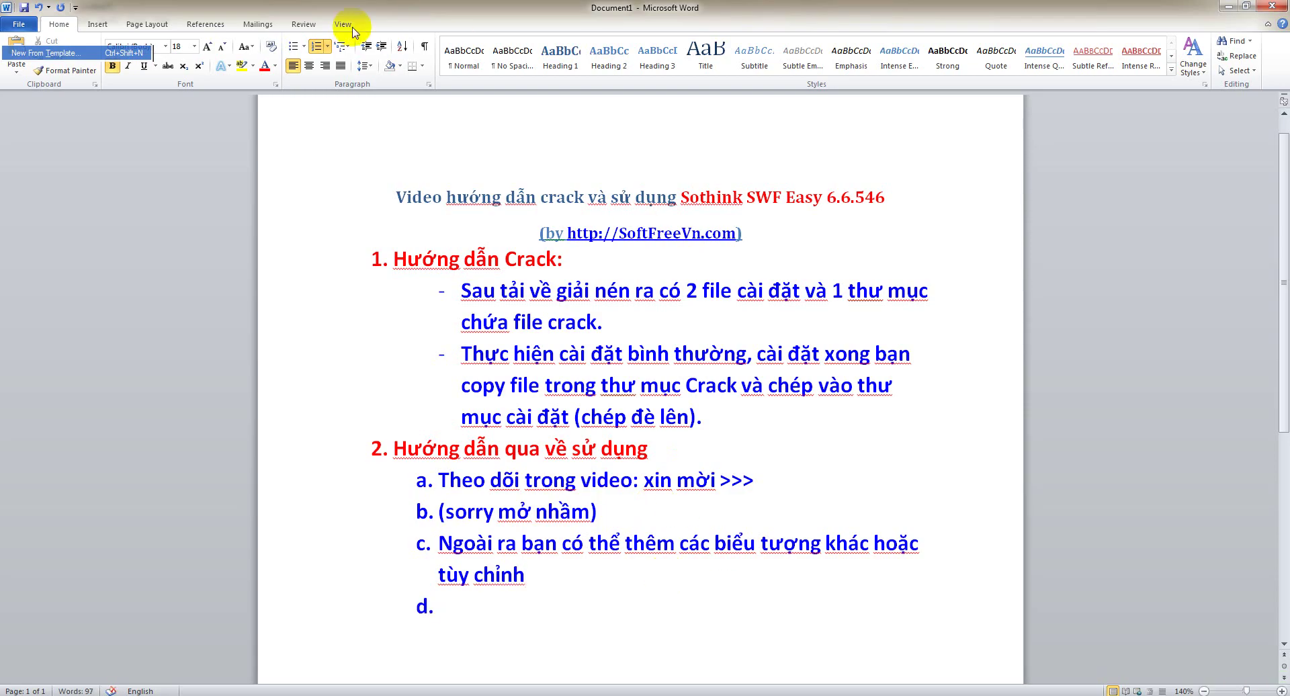
pyautogui.click(327, 46)
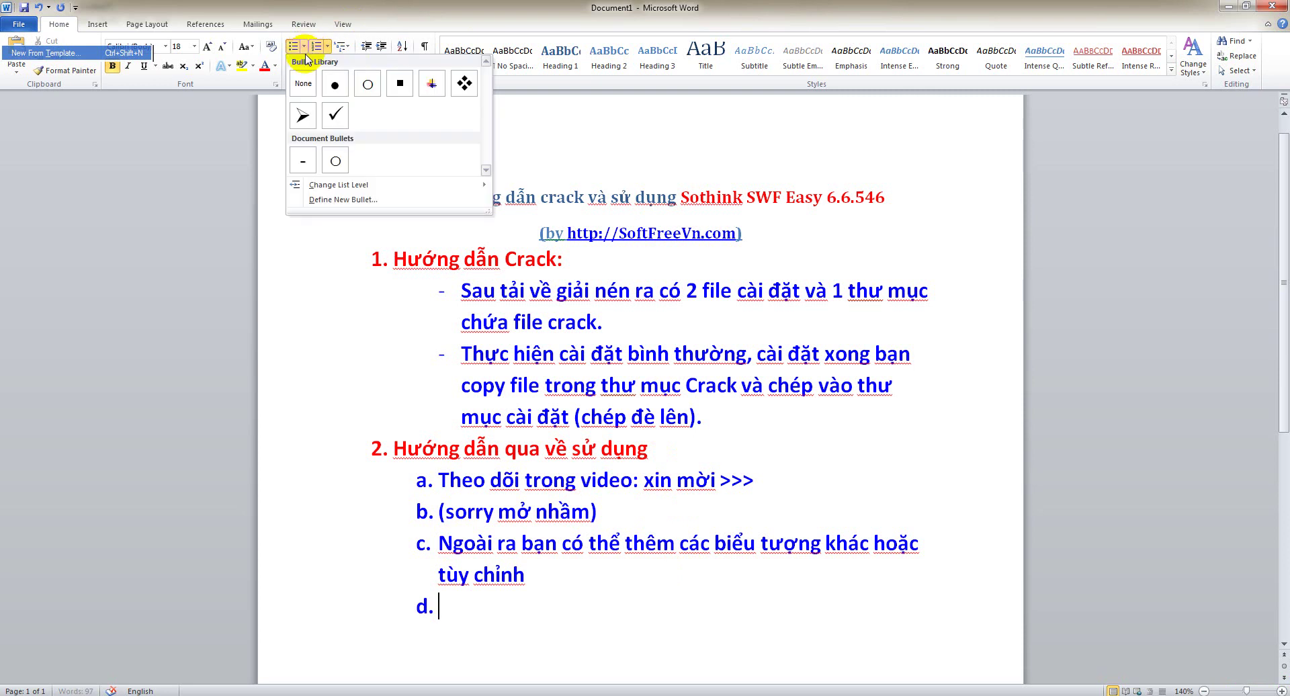
pyautogui.click(303, 87)
pyautogui.write('Ok, c')
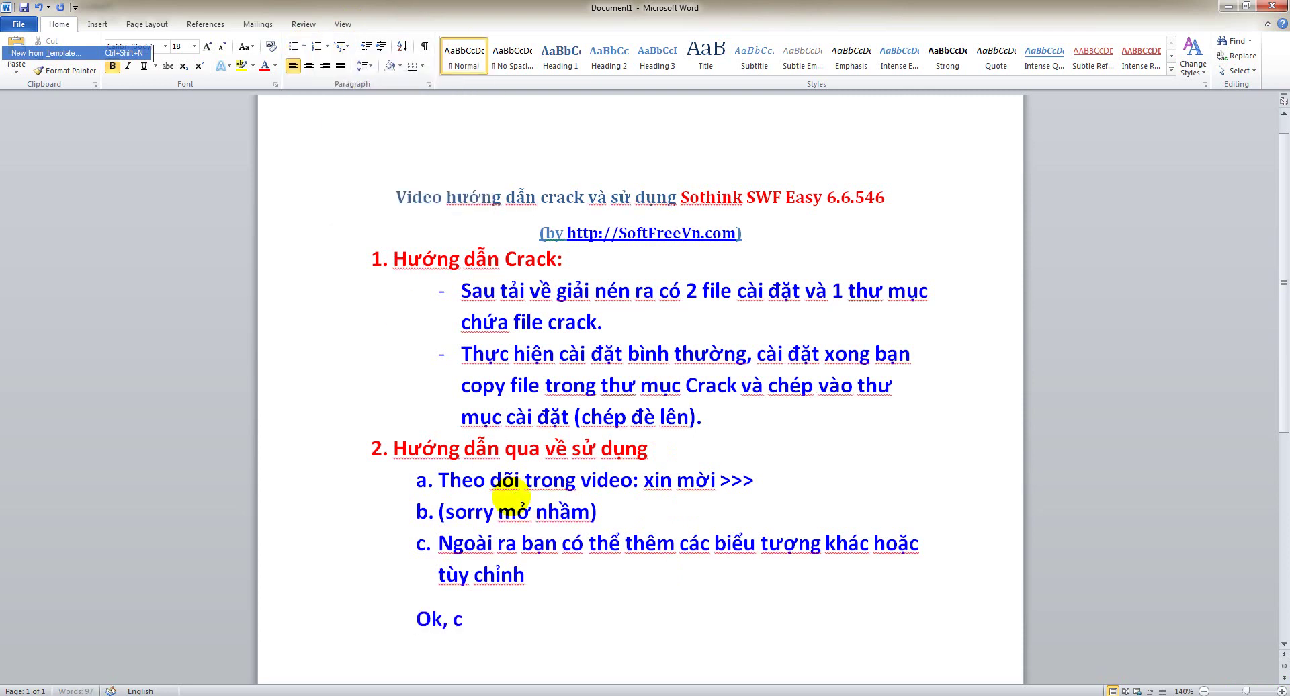
pyautogui.write('huc cacs banj th')
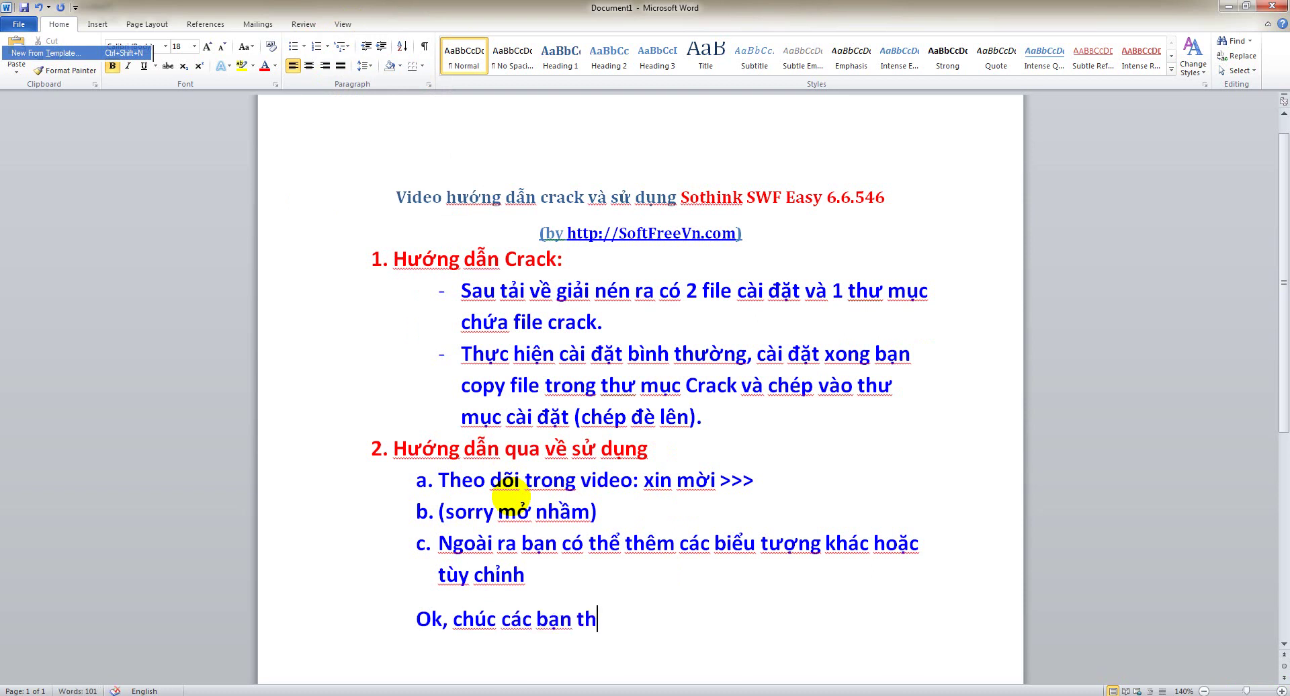
pyautogui.hotkey('shift', 'Home')
# Write "Các bạn có thể tự tìm hiểu và khám phá thêm" below item c and add empty lines after it.
pyautogui.write('Cacs banj cos theer')
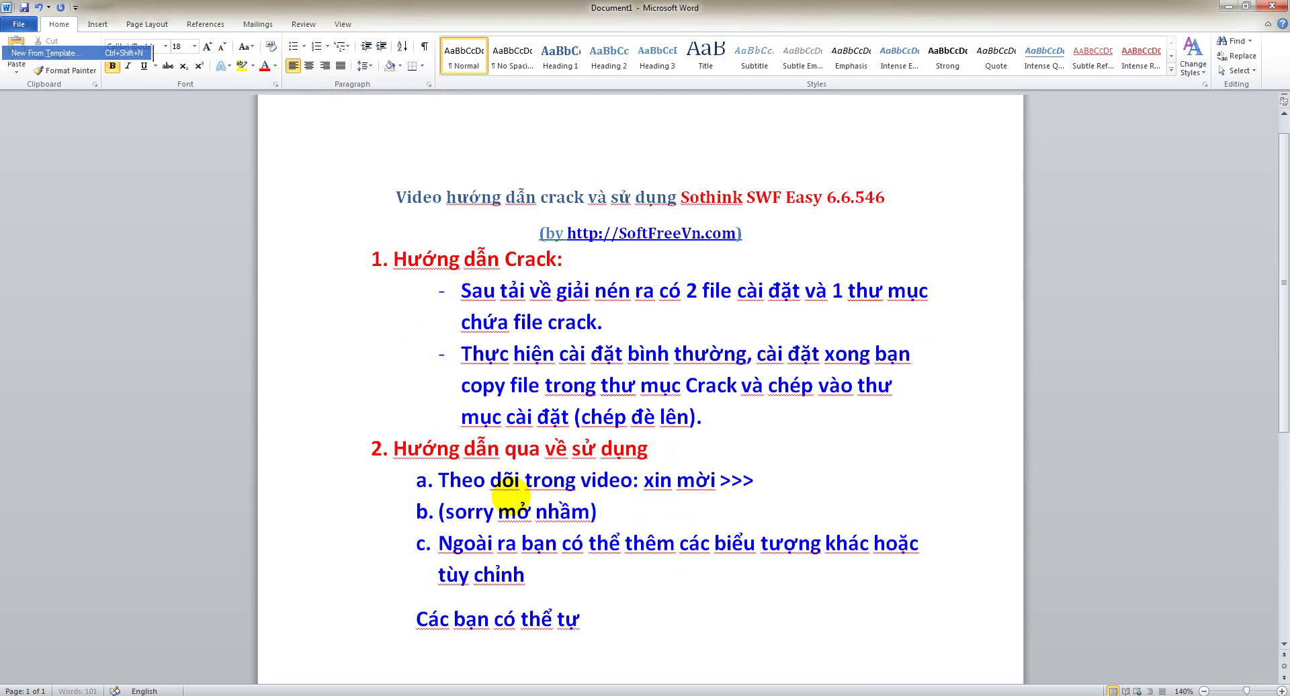
pyautogui.write(' tuwj timf hieeur vaf khams phas theem')
pyautogui.press('Return')
pyautogui.press('Return')
pyautogui.press('Return')
pyautogui.press('Return')
pyautogui.press('Return')
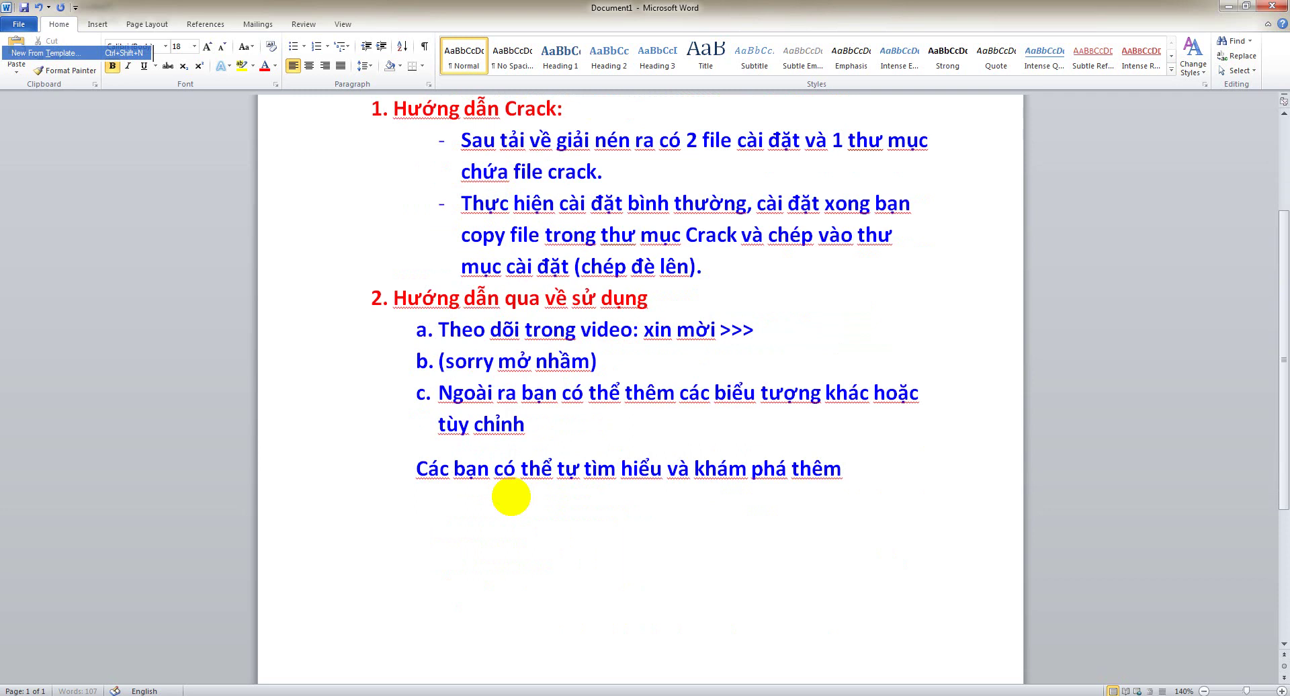
# Extend the closing sentence with "để tạo cho mình một banner một album hoặc file flash theo ý mình!".
pyautogui.click(451, 453)
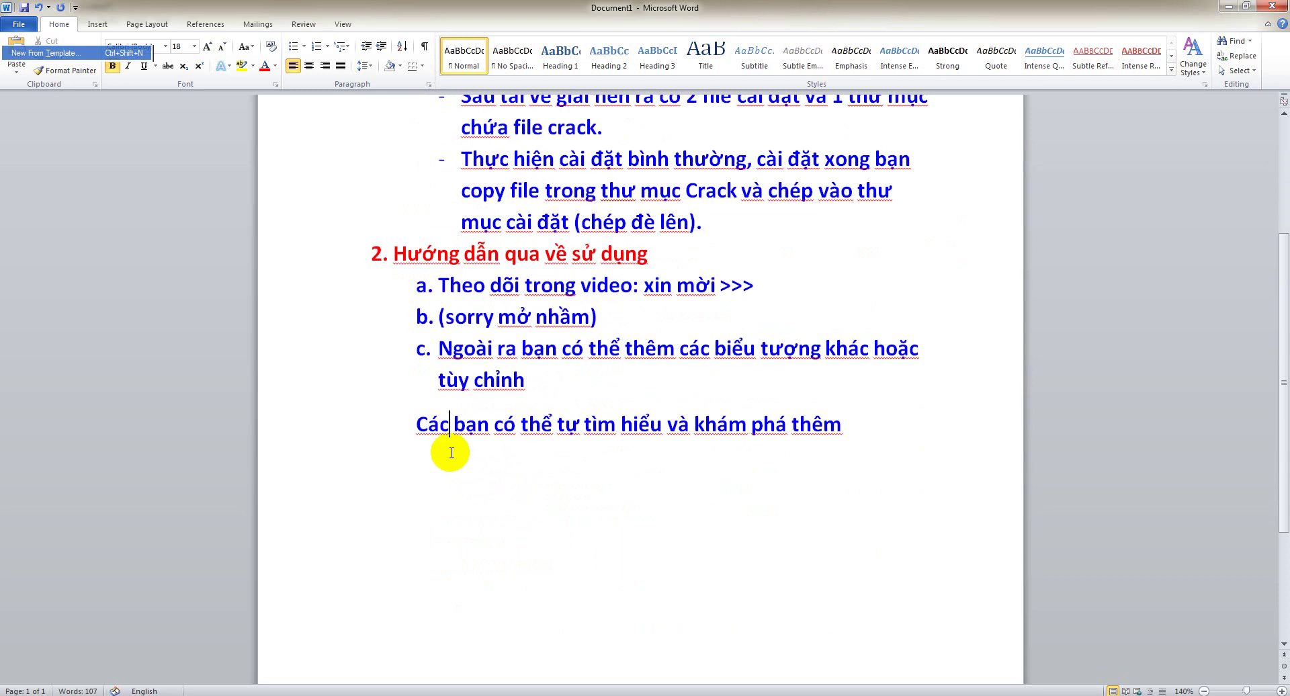
pyautogui.write('d')
pyautogui.write('ể tạo cho')
pyautogui.write(' m')
pyautogui.write(' banner')
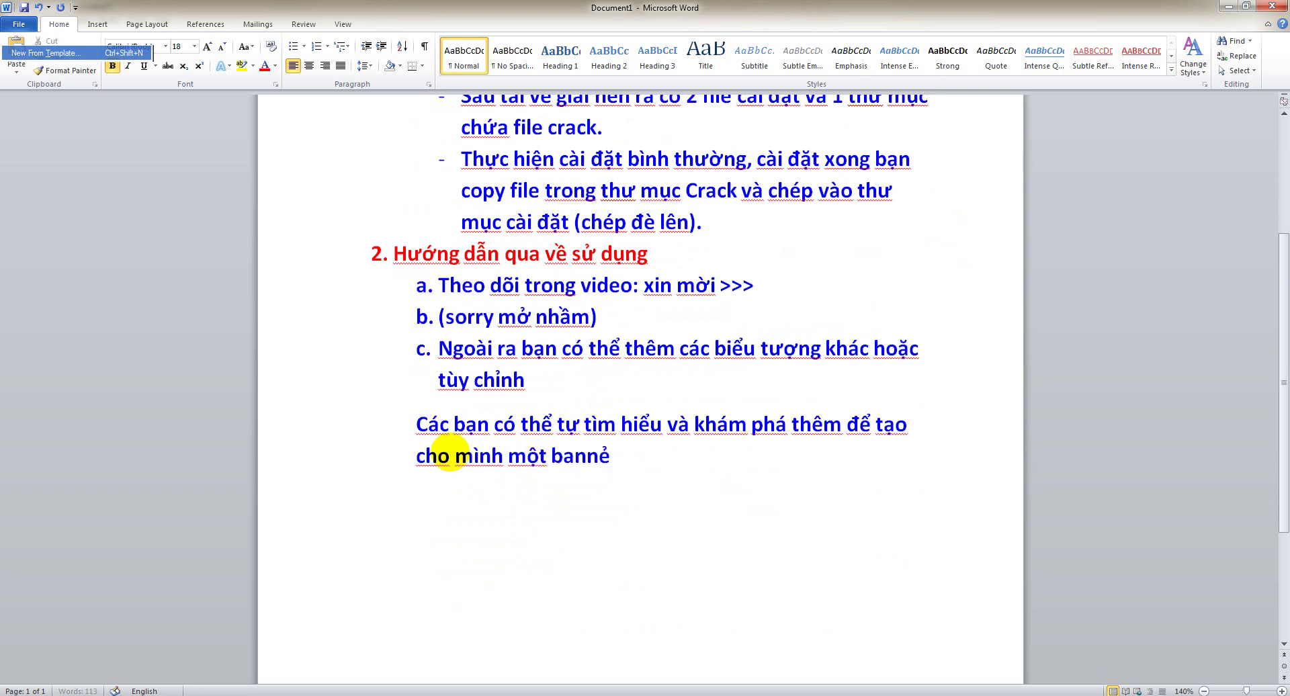
pyautogui.write(' mo')
pyautogui.write('t albu')
pyautogui.write('m hoặc file')
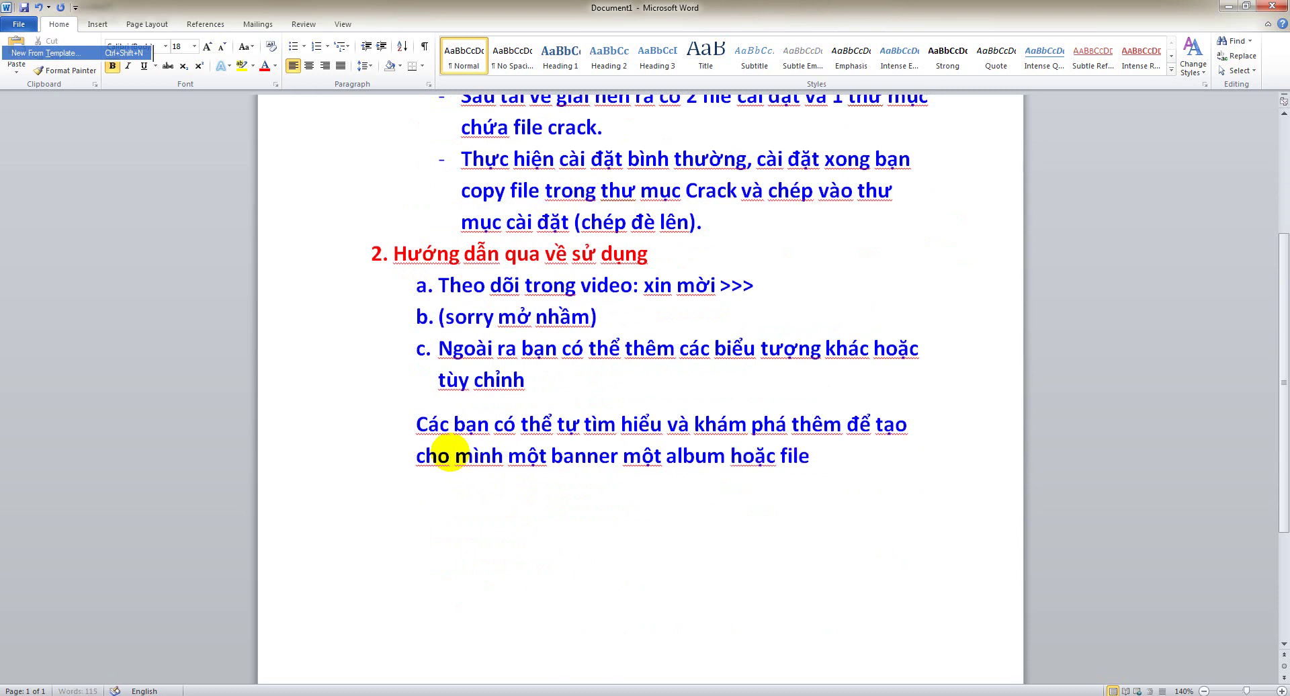
pyautogui.write(' flash theo ý mi')
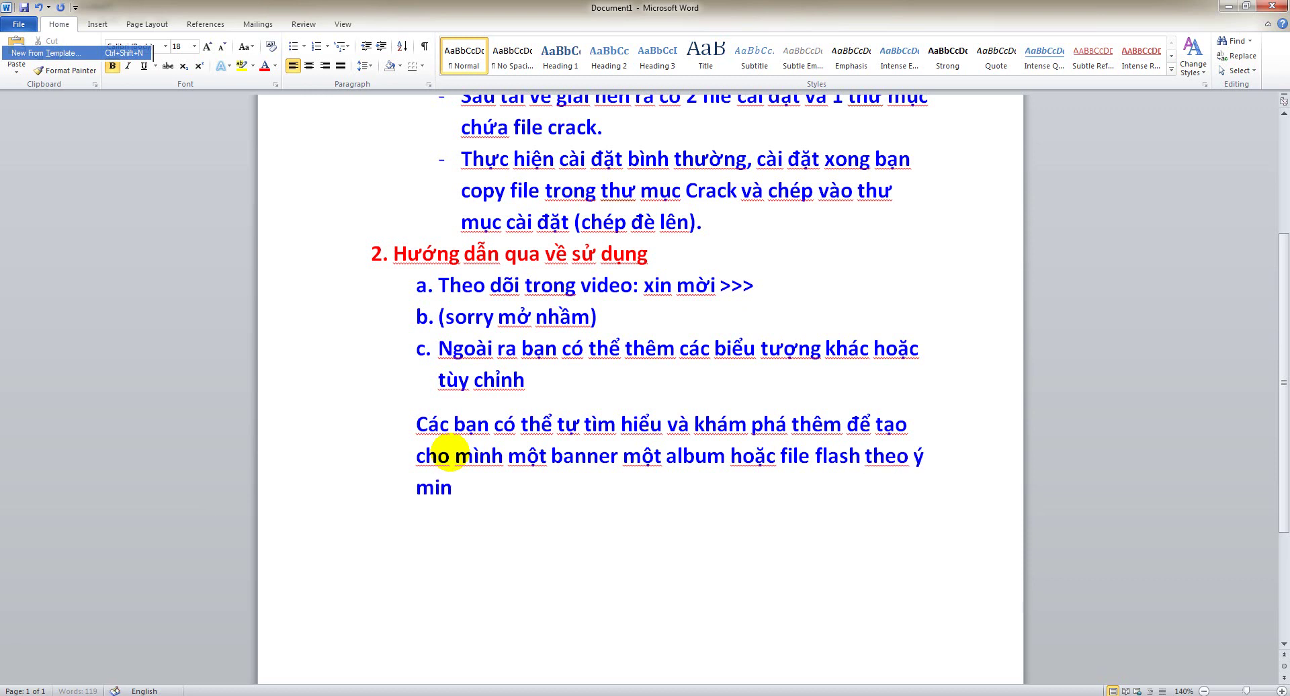
pyautogui.write('nh!')
# Add a new paragraph reading "Chúc các bạn thành công!".
pyautogui.press('Return')
pyautogui.write('Chu')
pyautogui.write('c các ban thanh')
pyautogui.write(' công!')
pyautogui.press('Return')
pyautogui.write('Hã')
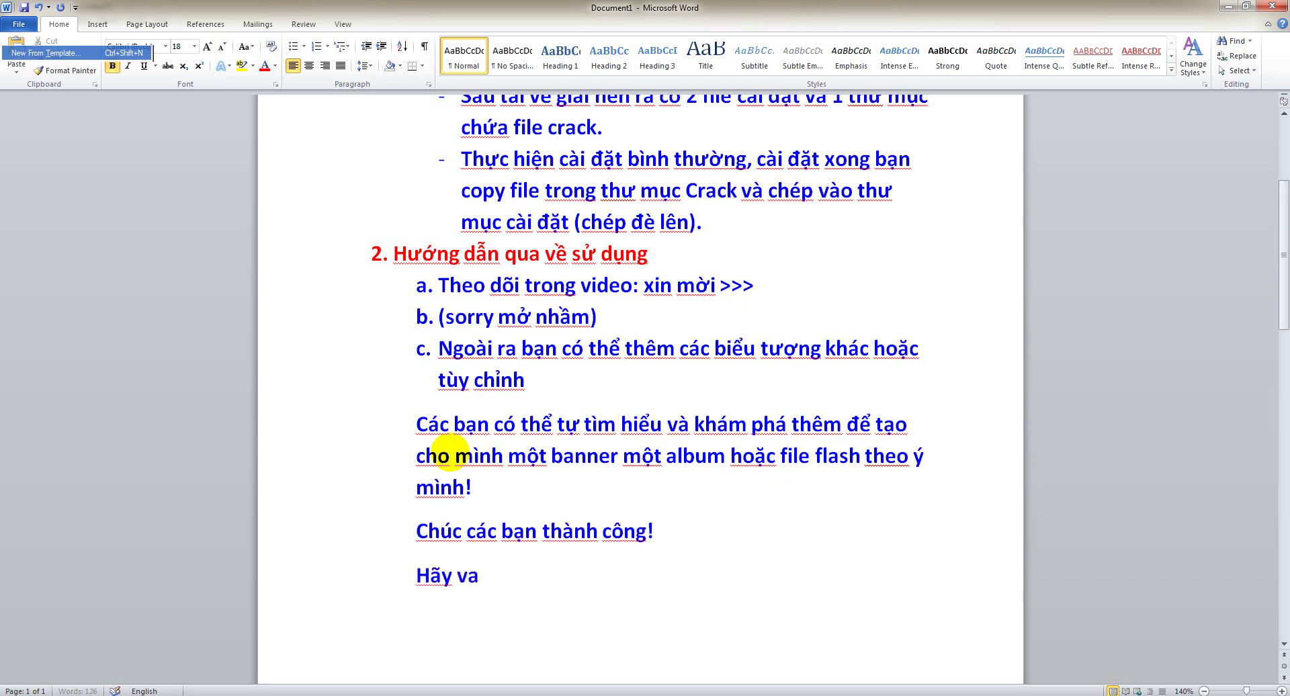
pyautogui.write('y vào ưwwebs')
pyautogui.press('BackSpace')
pyautogui.press('BackSpace')
pyautogui.press('BackSpace')
pyautogui.press('BackSpace')
pyautogui.press('BackSpace')
pyautogui.write('un')
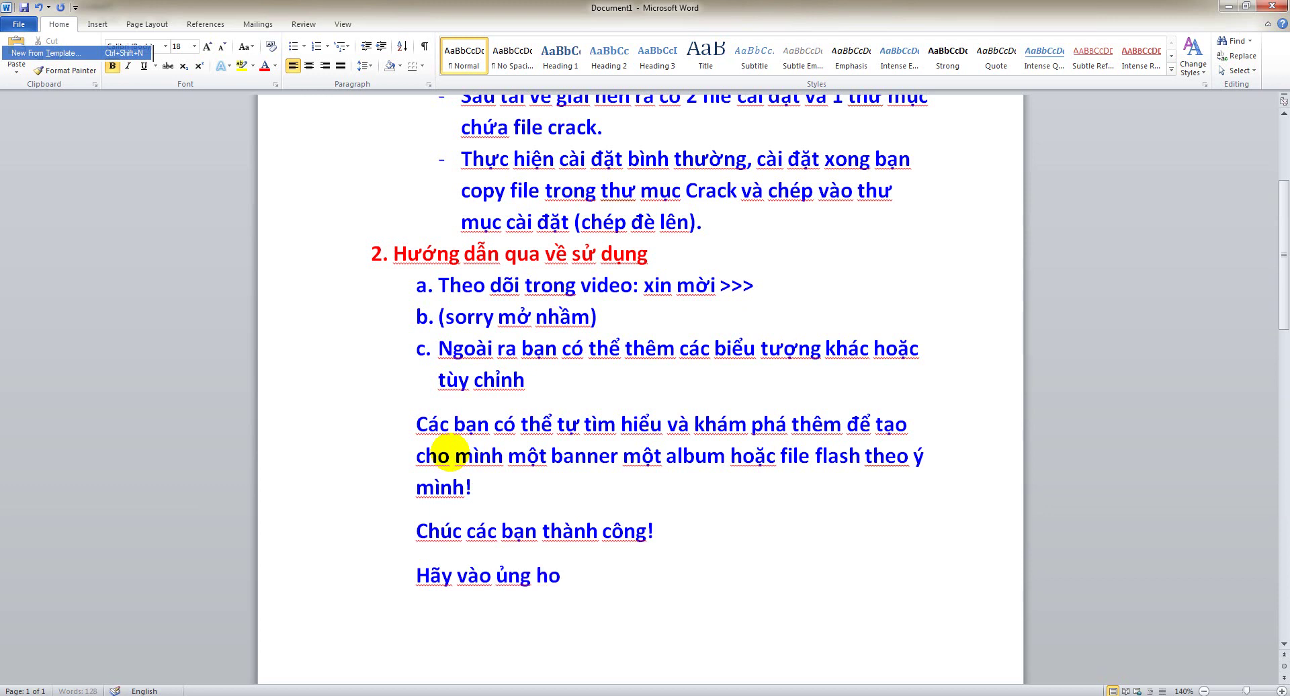
pyautogui.write('g hộ website cua')
pyautogui.write(': http://sò')
pyautogui.write('tfreevn.com ')
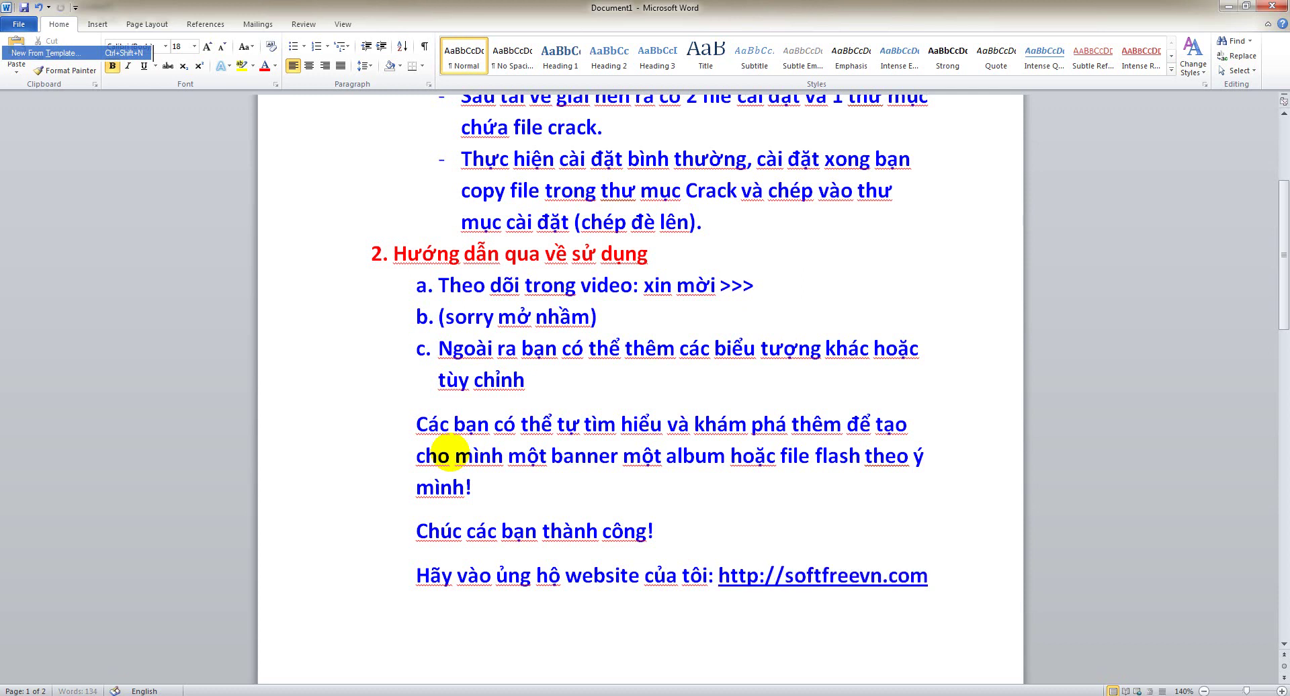
# Begin a line for the software download link with "Link tải phần mềm".
pyautogui.write('Link tải phân me')
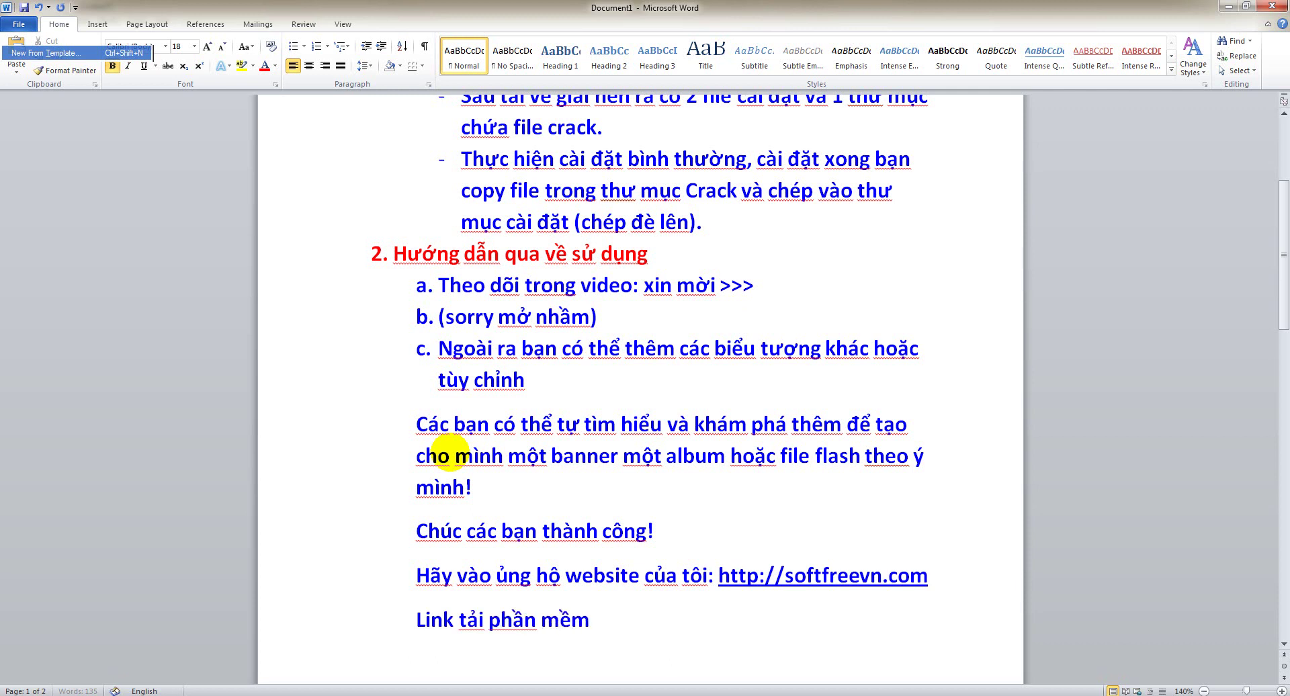